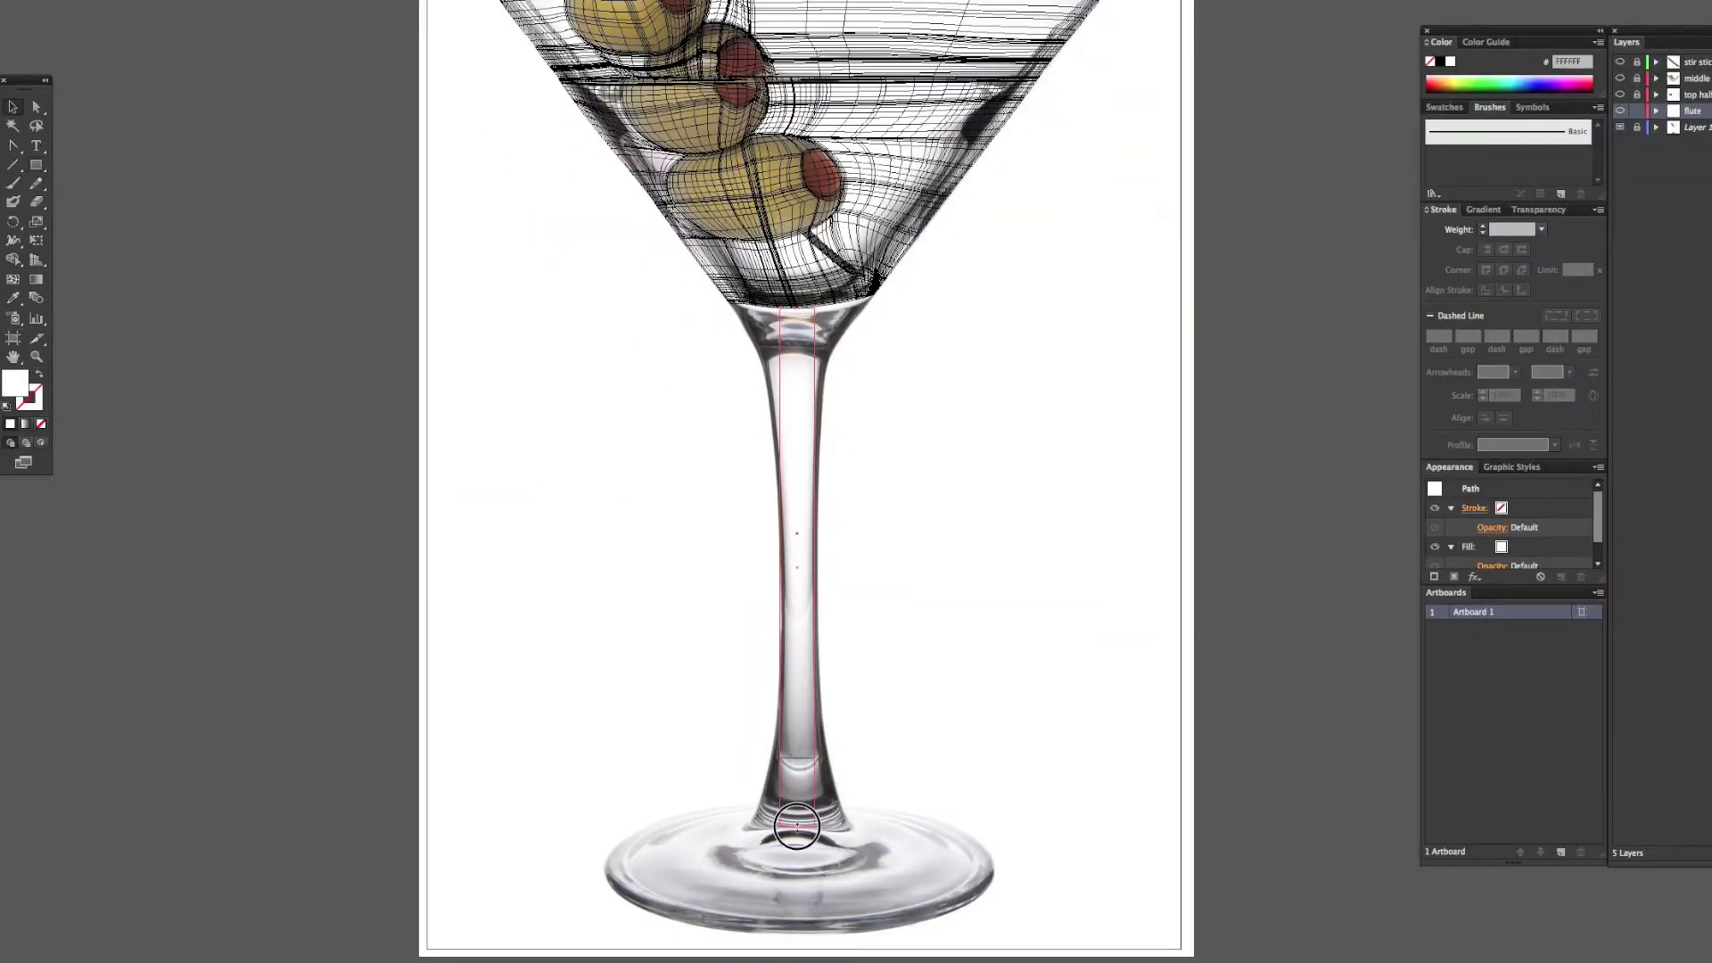
Draw a narrow white rectangle along the glass stem and convert it to a gradient mesh with a point at mid-stem
drag(797, 827, 796, 827)
click(12, 280)
click(797, 567)
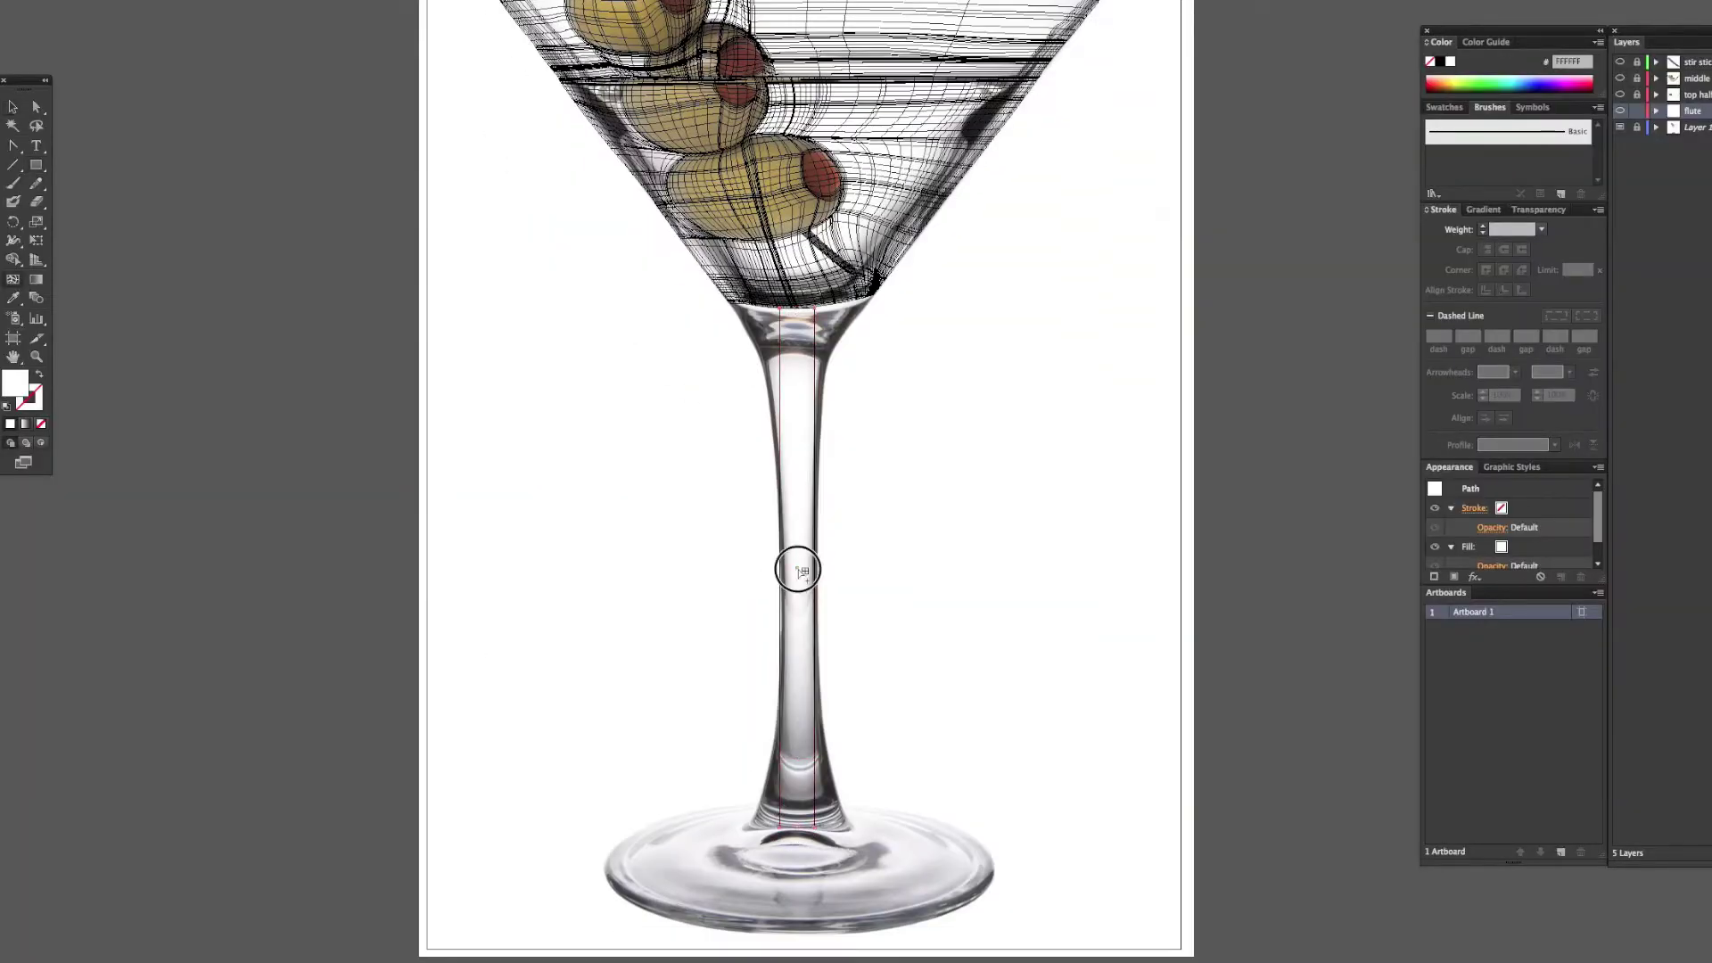
Spread the stem mesh's upper corners out to the base of the bowl and bend its left edge towards the stem outline
drag(814, 309, 873, 295)
drag(12, 145, 93, 202)
drag(873, 383, 728, 300)
click(37, 107)
key(i)
super+click(779, 310)
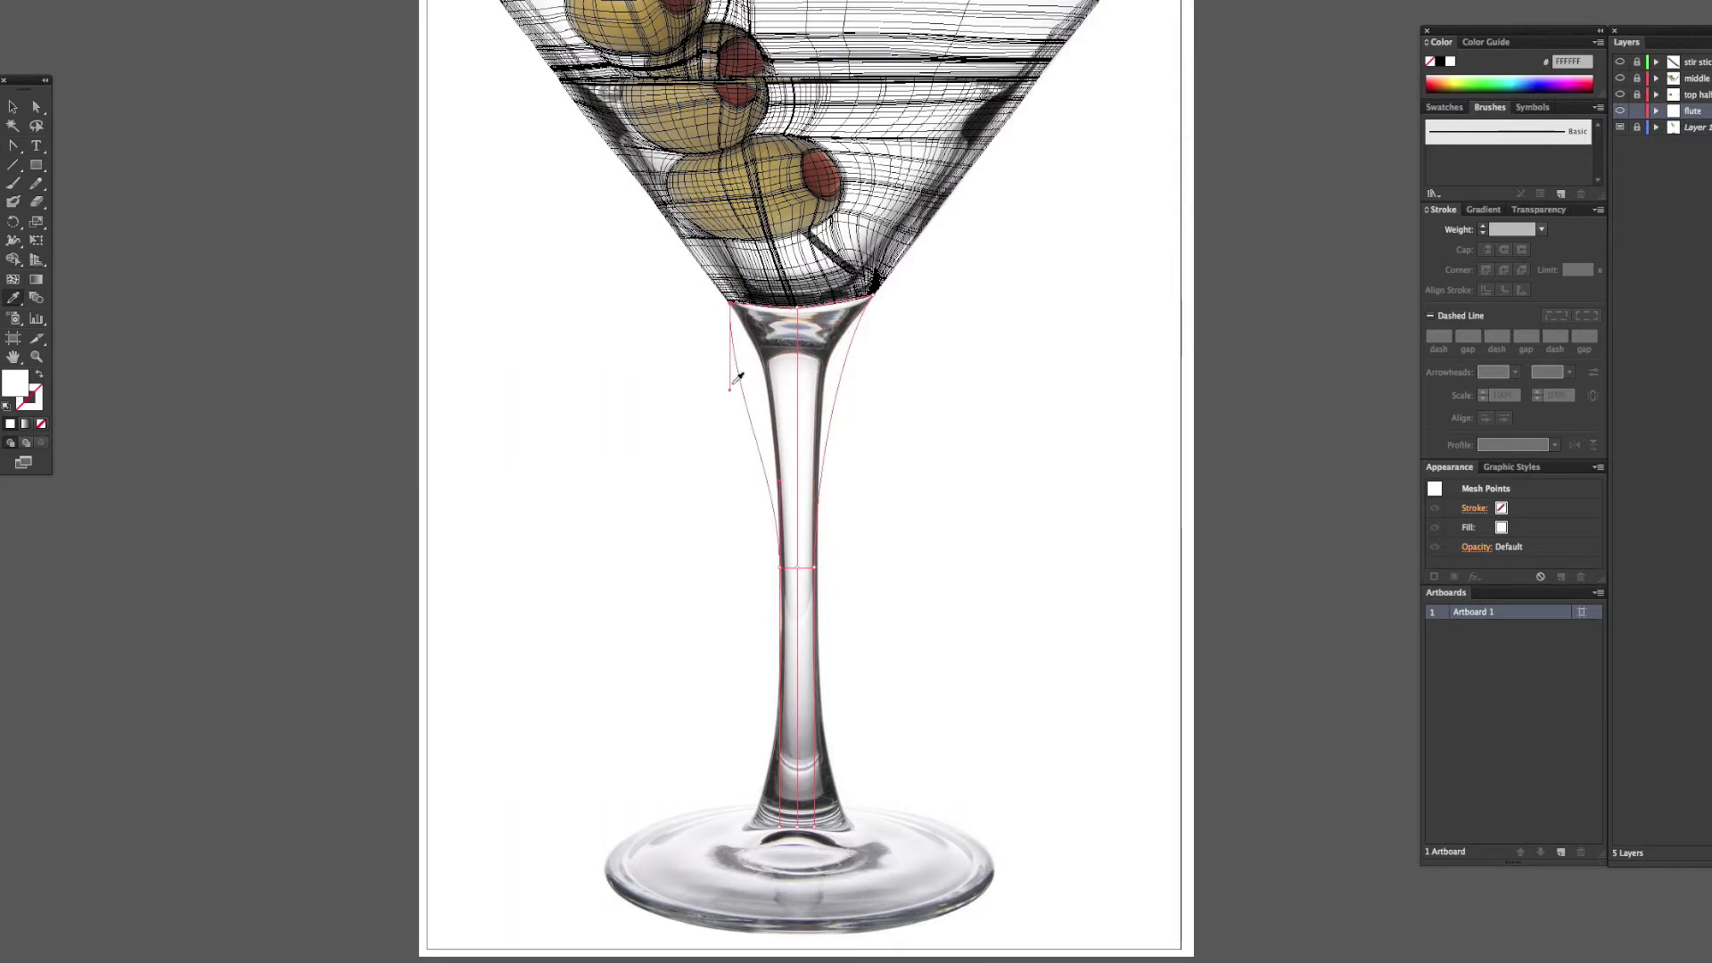
drag(729, 386, 770, 378)
Flare the stem mesh's bottom corners to the foot, add a mesh row just above, and fit its points to the outline
scroll(776, 402, left, 2)
drag(859, 820, 899, 827)
drag(825, 818, 841, 786)
key(u)
scroll(790, 785, left, 1)
key(shift+c)
click(789, 813)
click(810, 783)
drag(815, 782, 878, 785)
click(894, 815)
Reshape both side edges of the stem mesh's lower half so they follow the photographed outline
click(862, 560)
click(871, 708)
scroll(981, 713, left, 1)
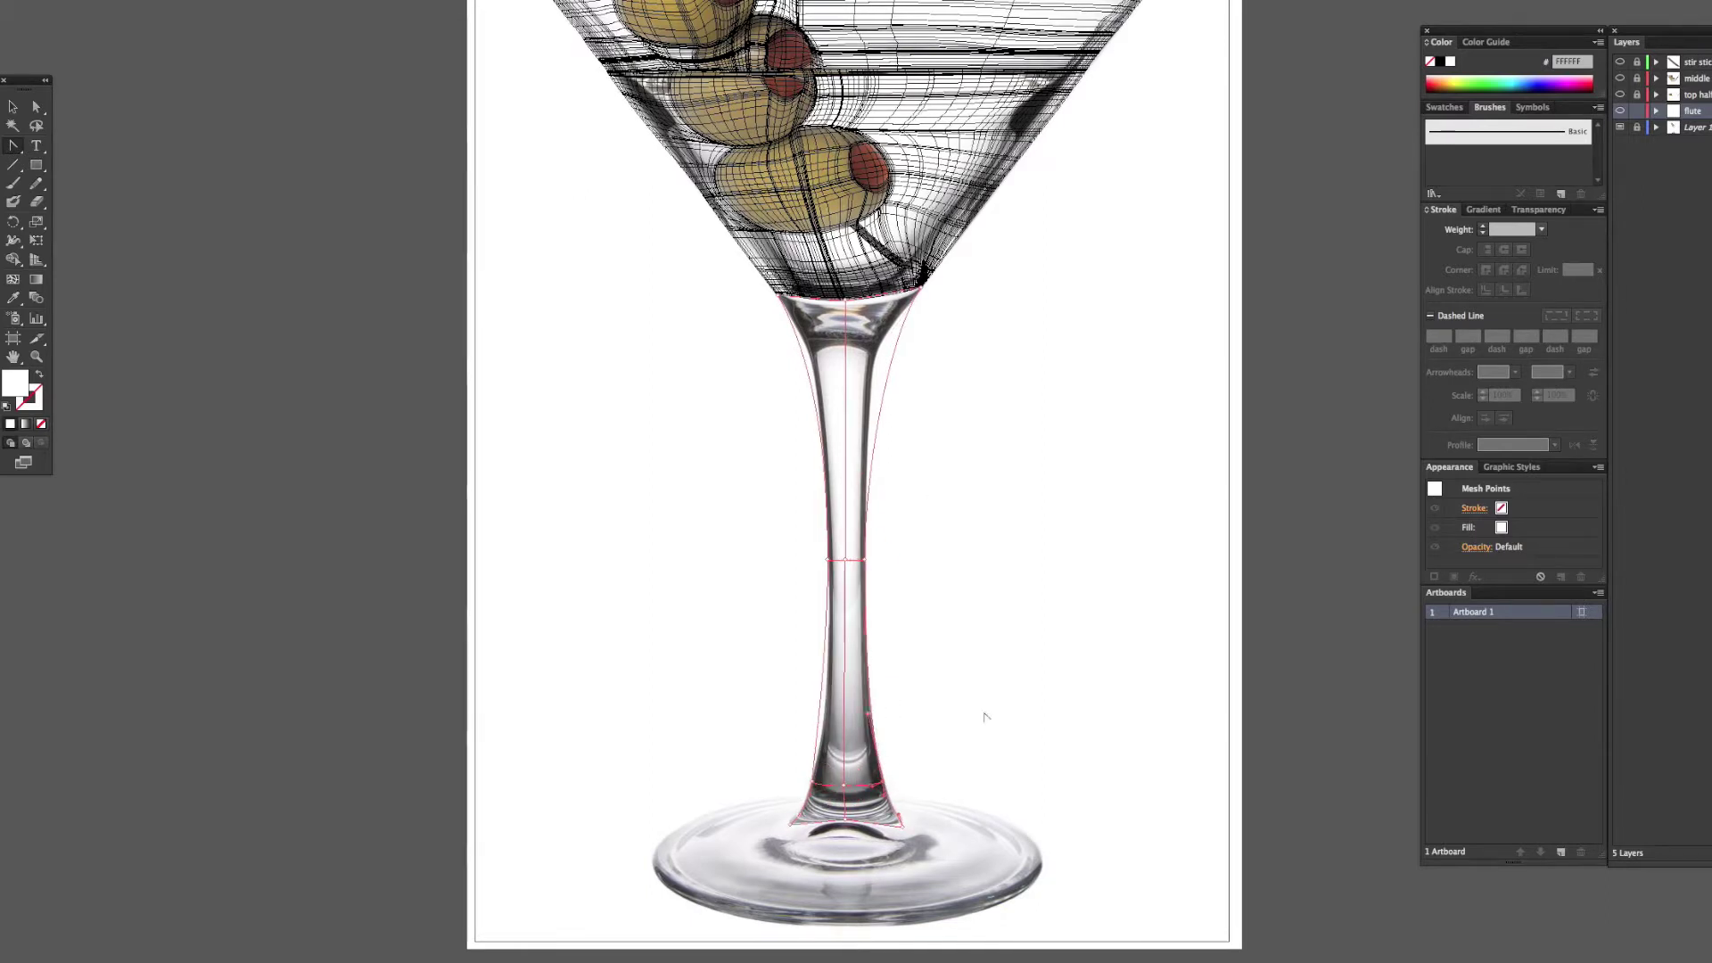
drag(790, 824, 824, 646)
click(813, 783)
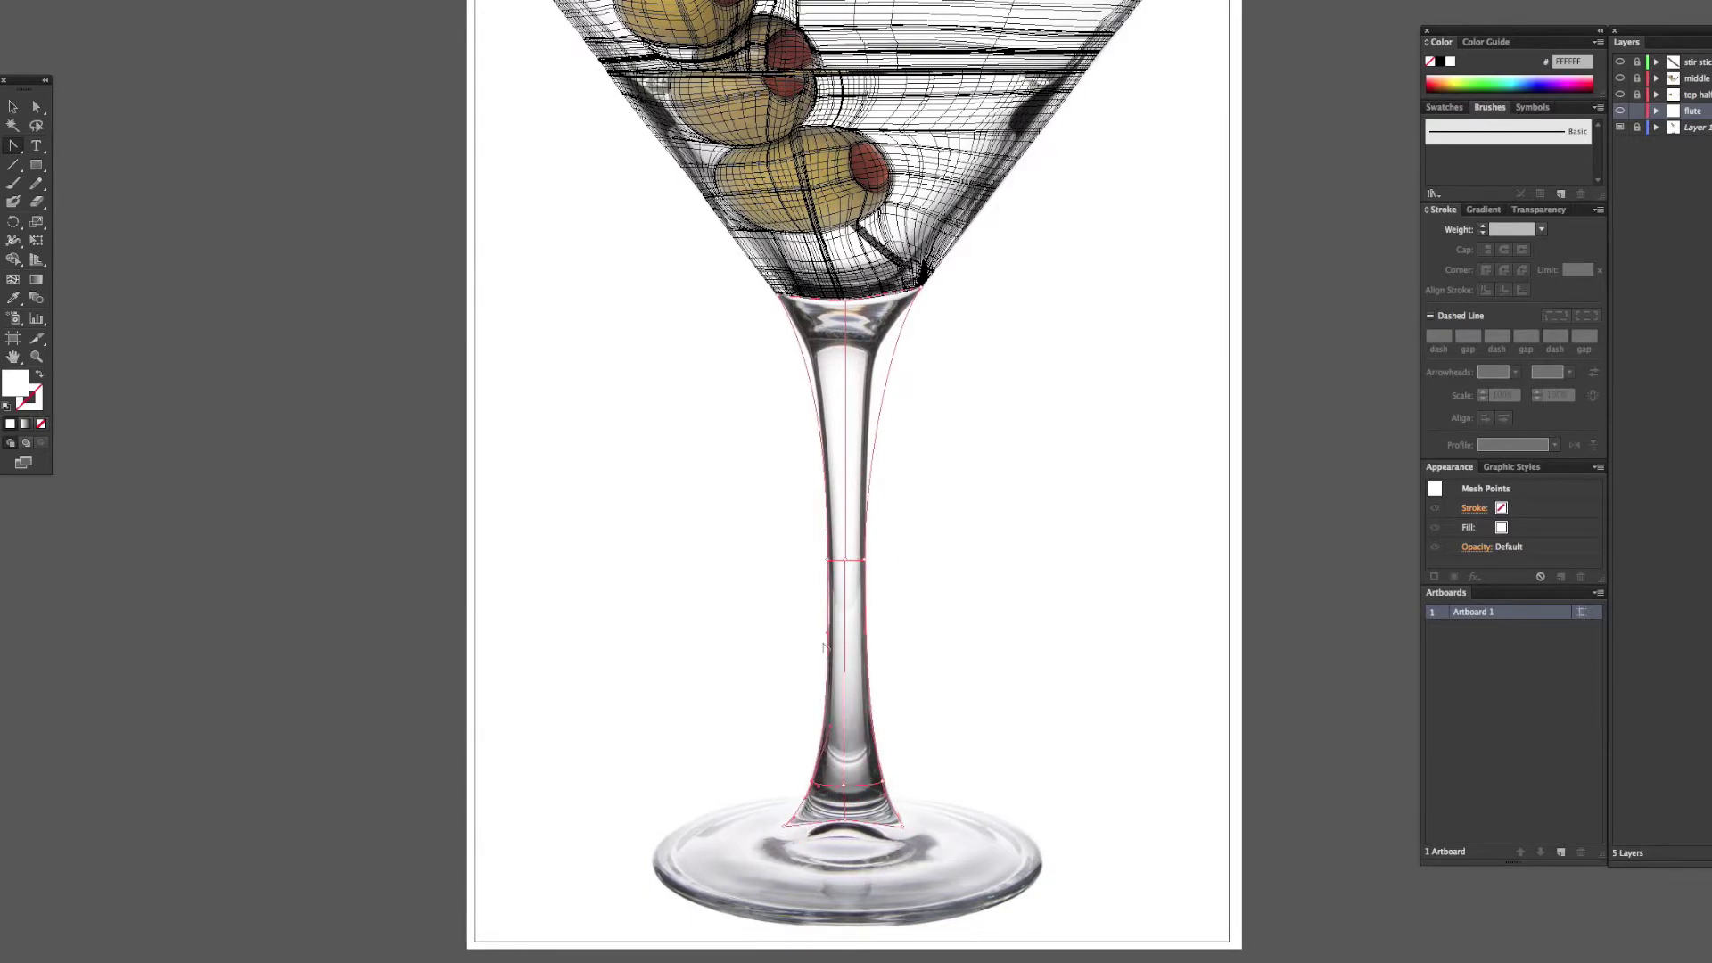
Add a mesh row at the neck below the flared top and fit its points and side curves to the stem
key(u)
click(881, 356)
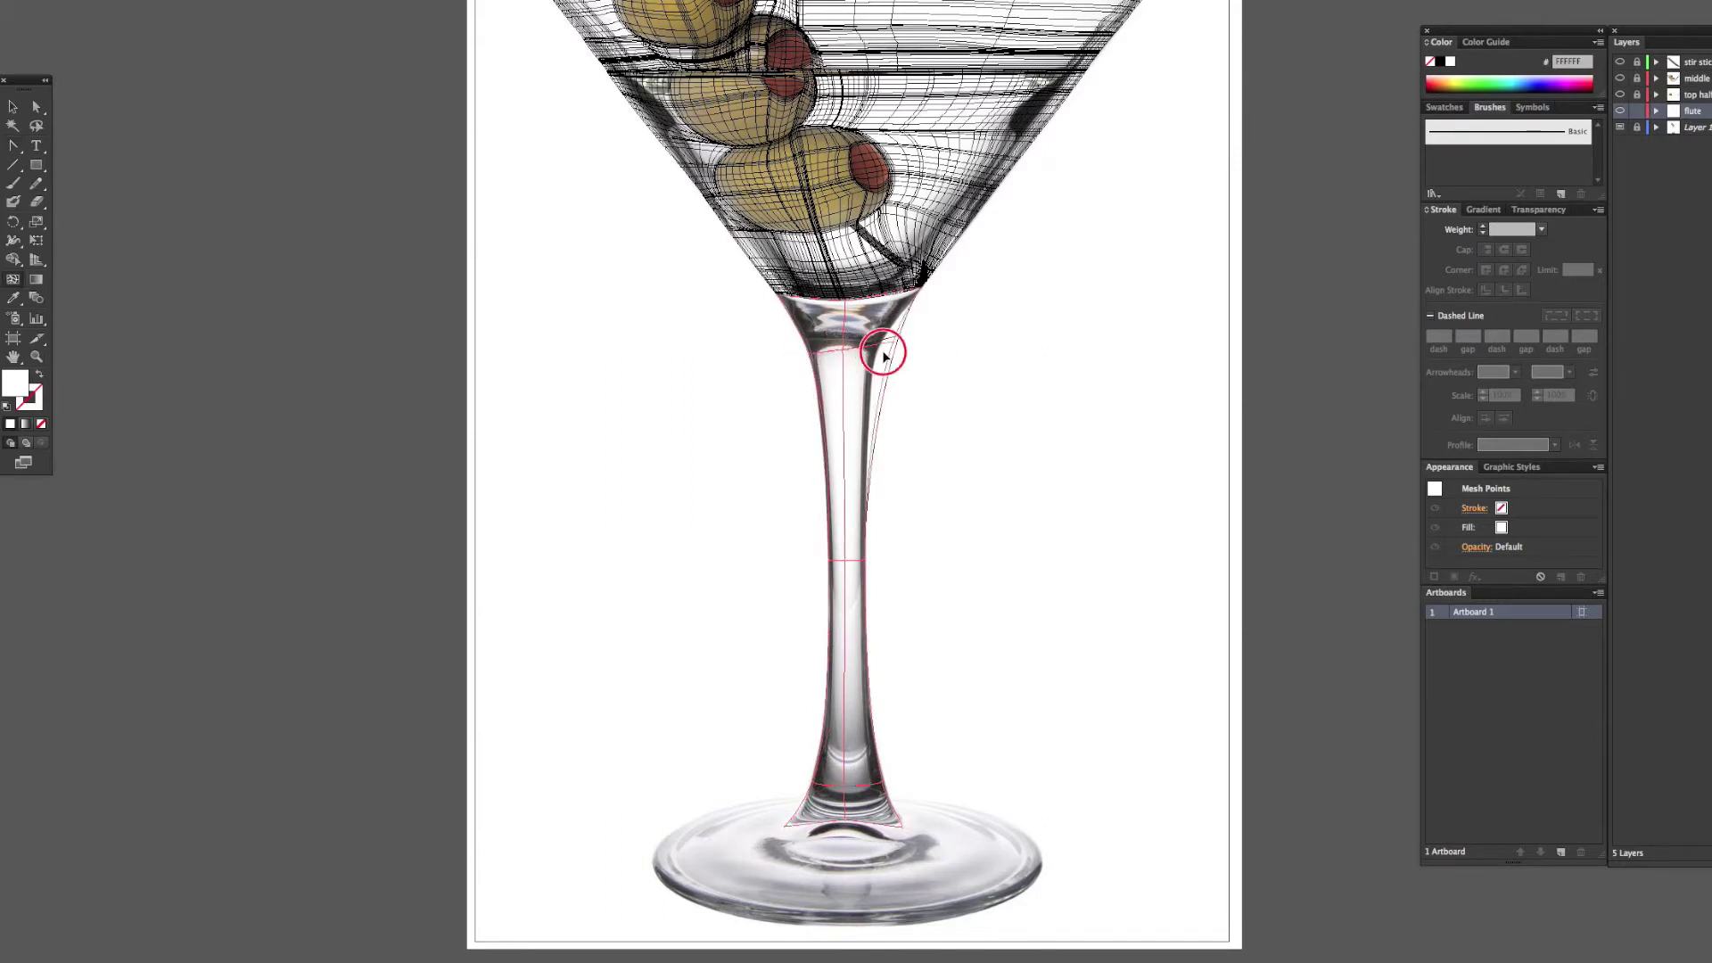
key(shift+c)
drag(880, 360, 813, 344)
click(845, 350)
click(811, 359)
click(843, 354)
click(870, 358)
drag(825, 504, 828, 494)
drag(833, 424, 825, 432)
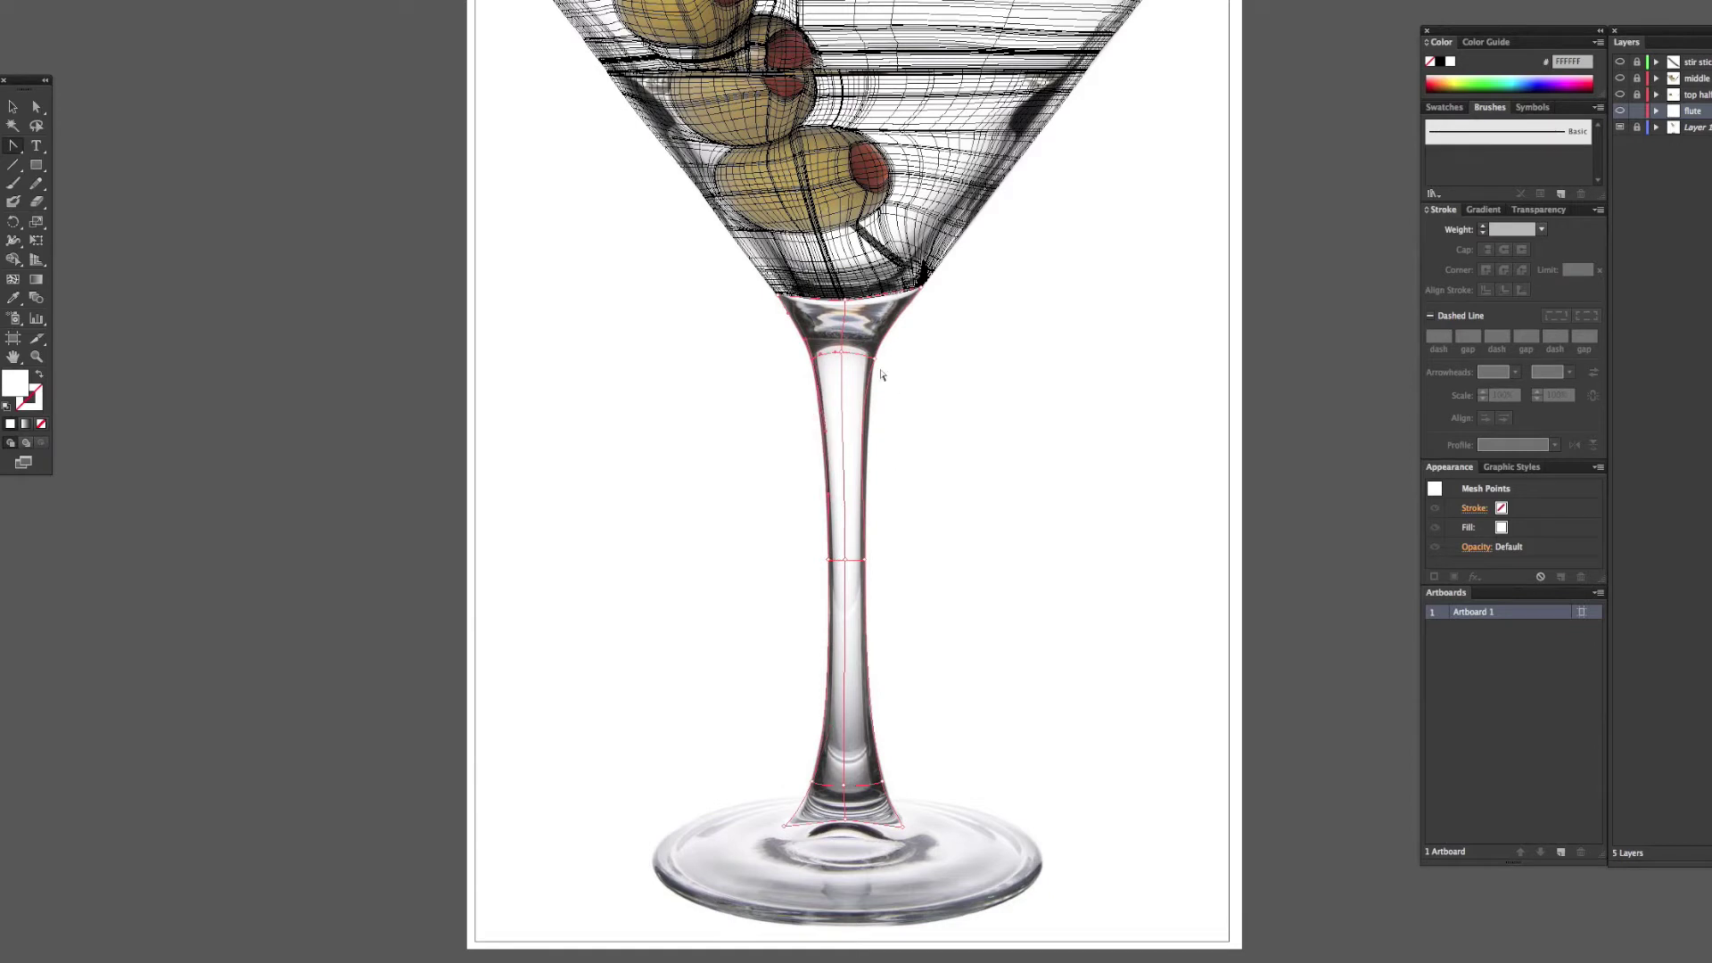
Refine the mesh's bottom corners and add mesh lines at the neck and just inside both stem edges
drag(903, 827, 907, 827)
click(785, 827)
drag(795, 813, 801, 814)
click(843, 345)
click(875, 351)
click(811, 359)
drag(823, 350, 819, 348)
click(823, 423)
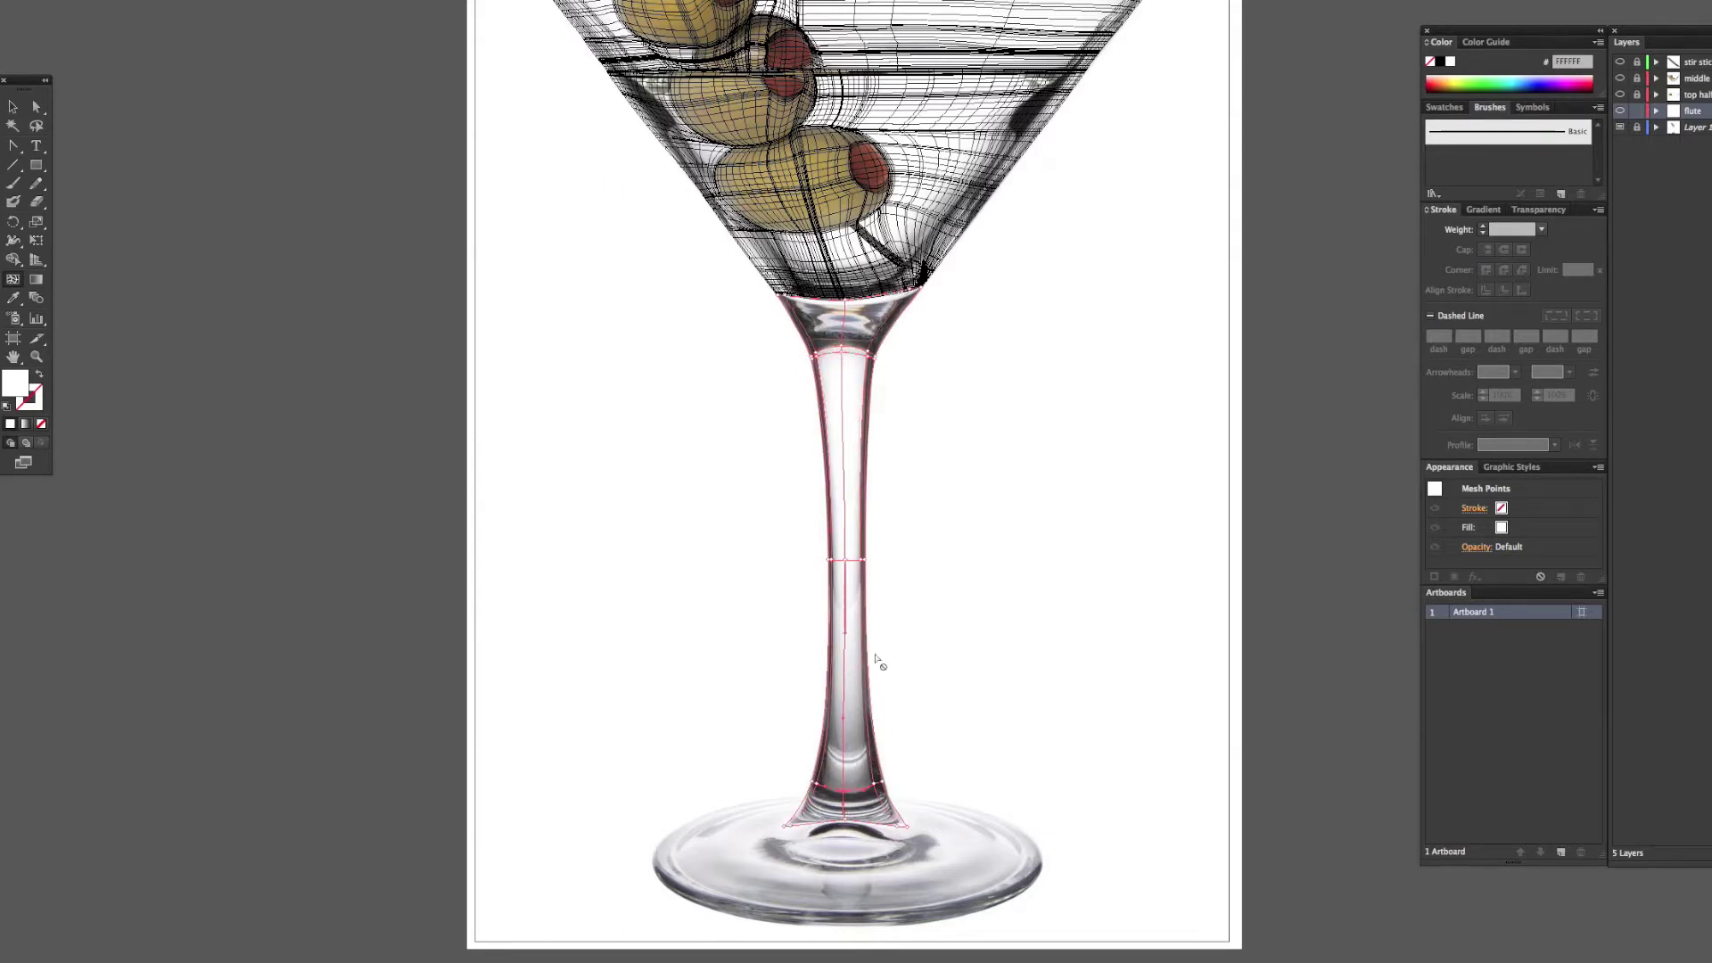
Add mesh lines near the foot, at the top of the stem's highlight and beside the upper edge of the flare
click(845, 818)
key(super+=)
click(833, 280)
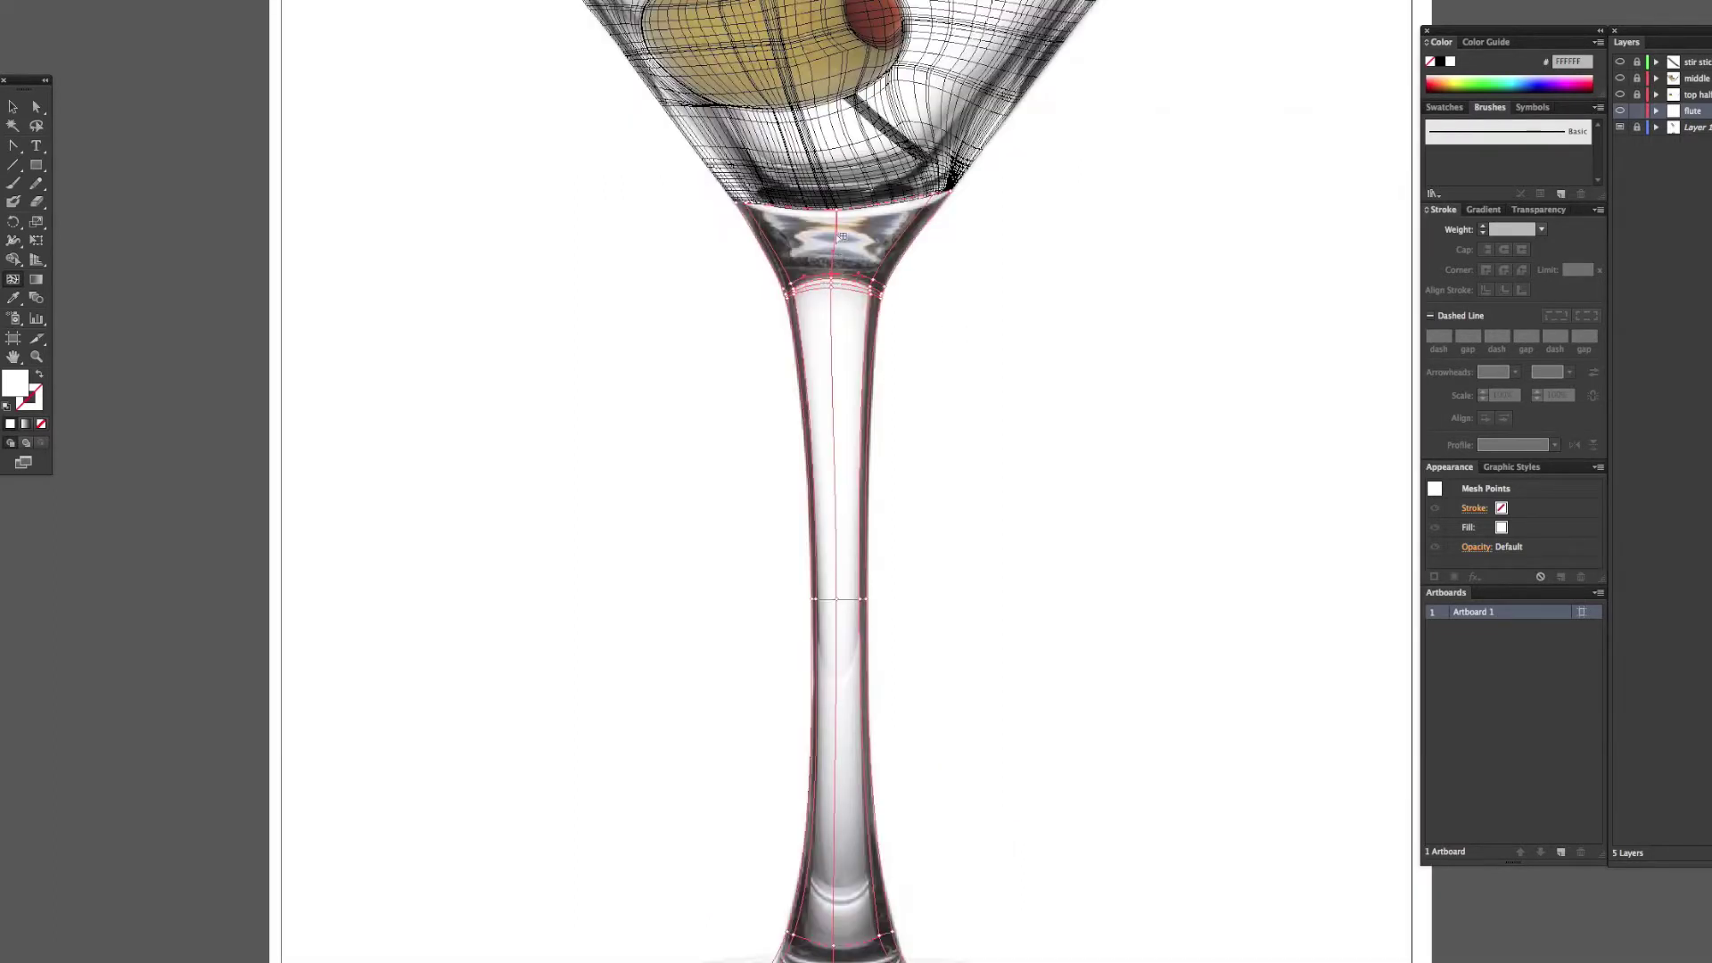
click(935, 196)
scroll(851, 287, left, 2)
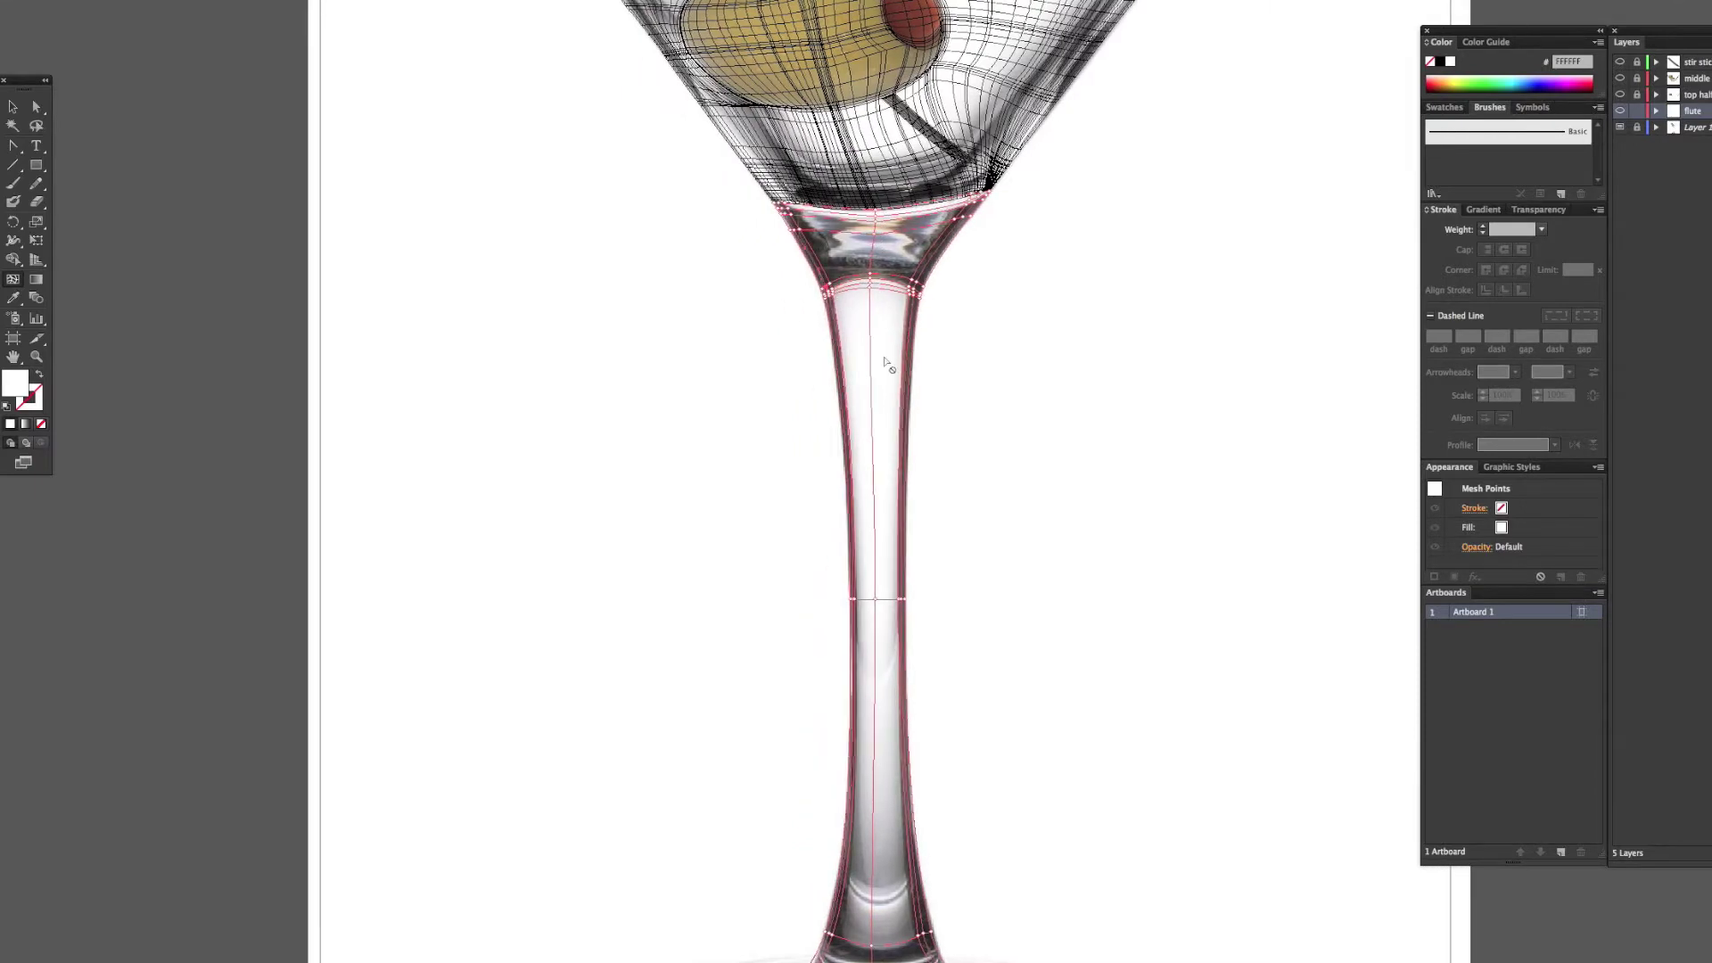
Add mesh rows and columns across the flared neck to capture its reflections
drag(953, 219, 947, 236)
drag(801, 232, 842, 247)
click(817, 258)
scroll(825, 254, left, 1)
click(840, 240)
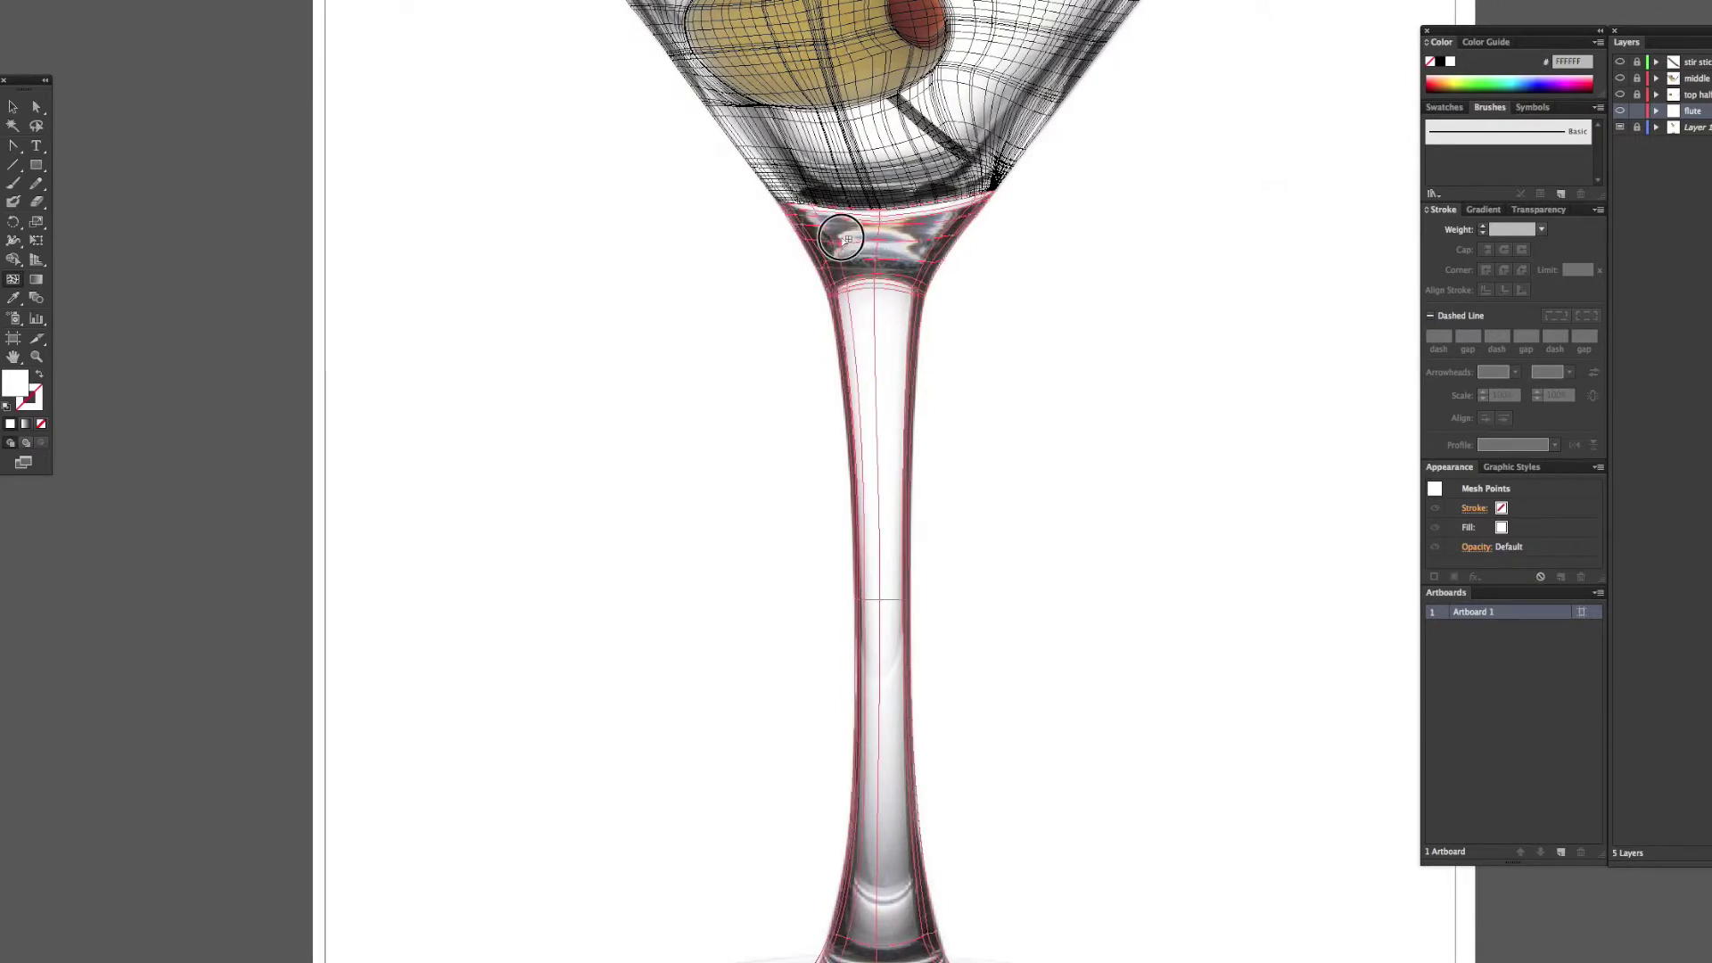
click(883, 227)
click(894, 285)
Add mesh rows at intervals down the straight shaft of the stem
click(877, 329)
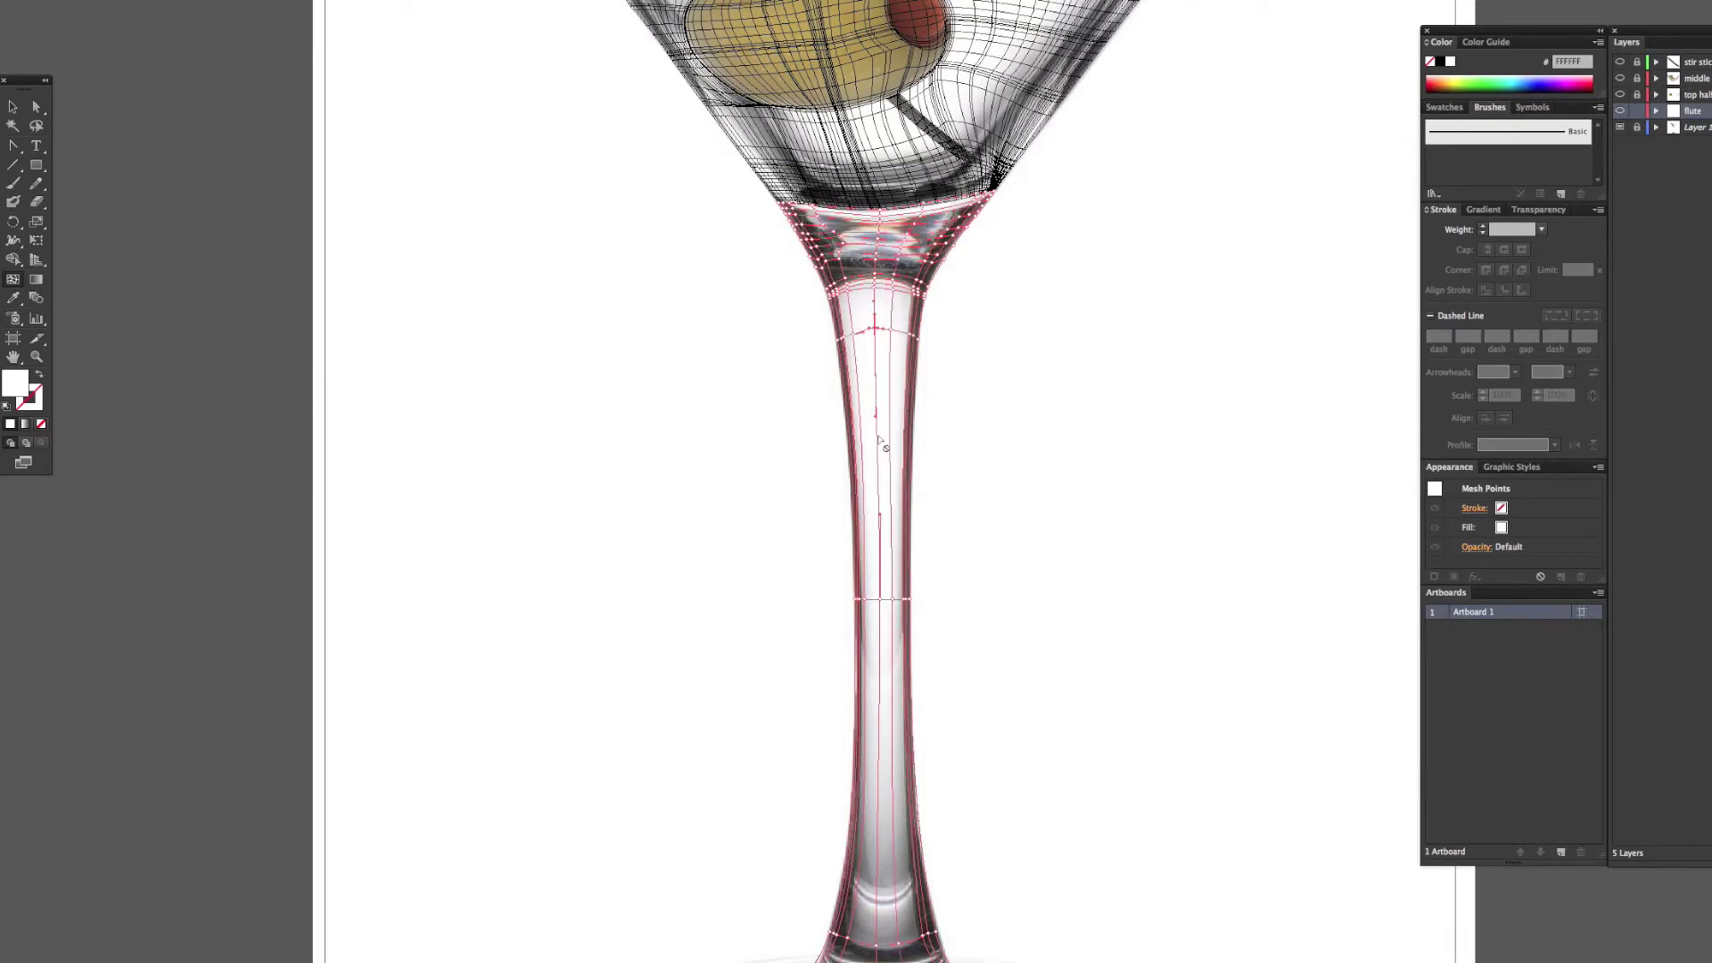
click(879, 436)
scroll(882, 535, down, 2)
click(879, 633)
click(869, 634)
click(876, 724)
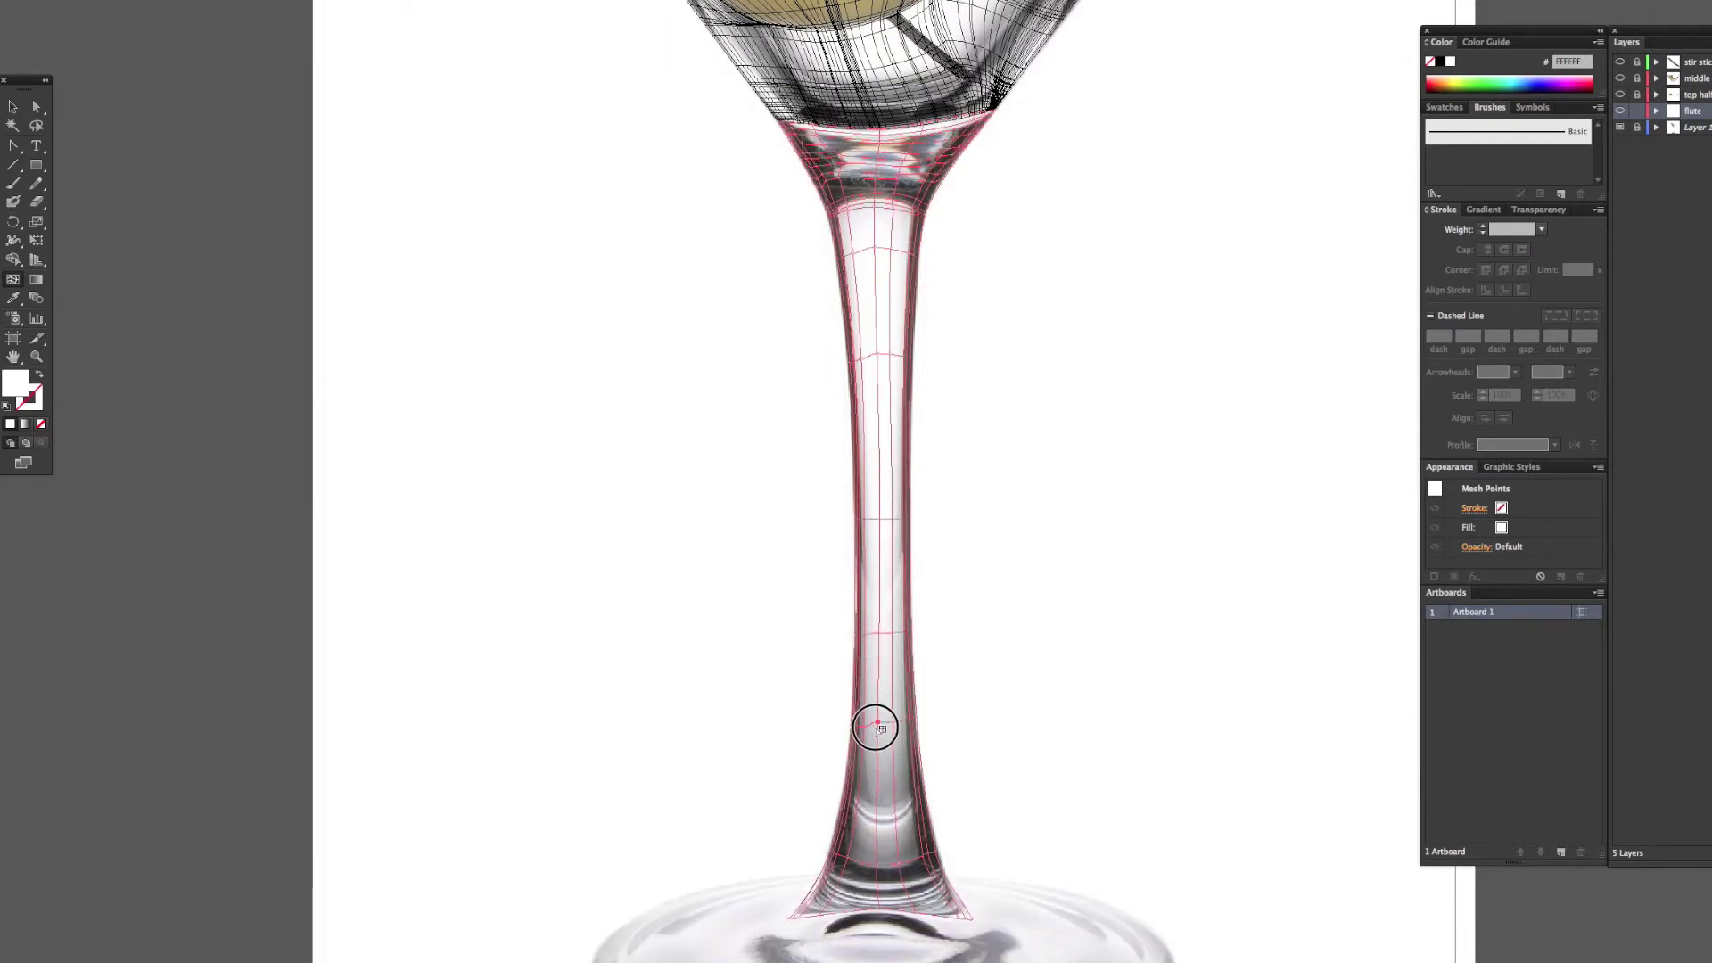
Add closely spaced mesh lines across the dark bands at the stem's flared foot
click(891, 869)
click(901, 878)
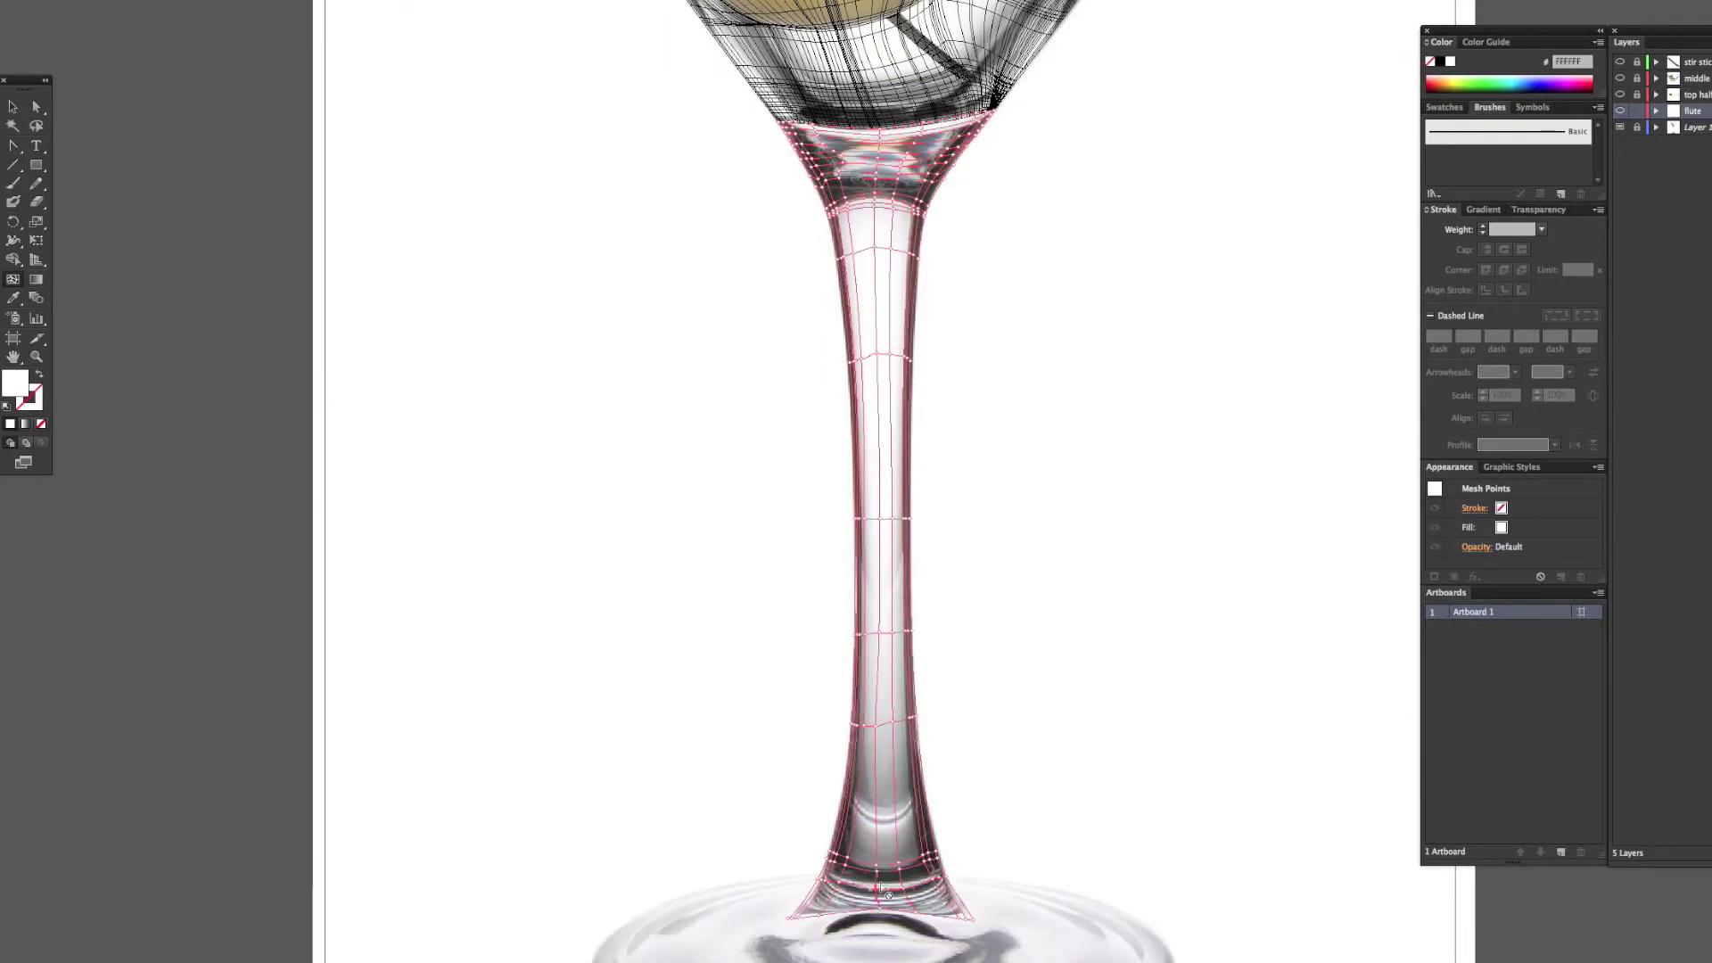
click(902, 885)
scroll(903, 916, up, 1)
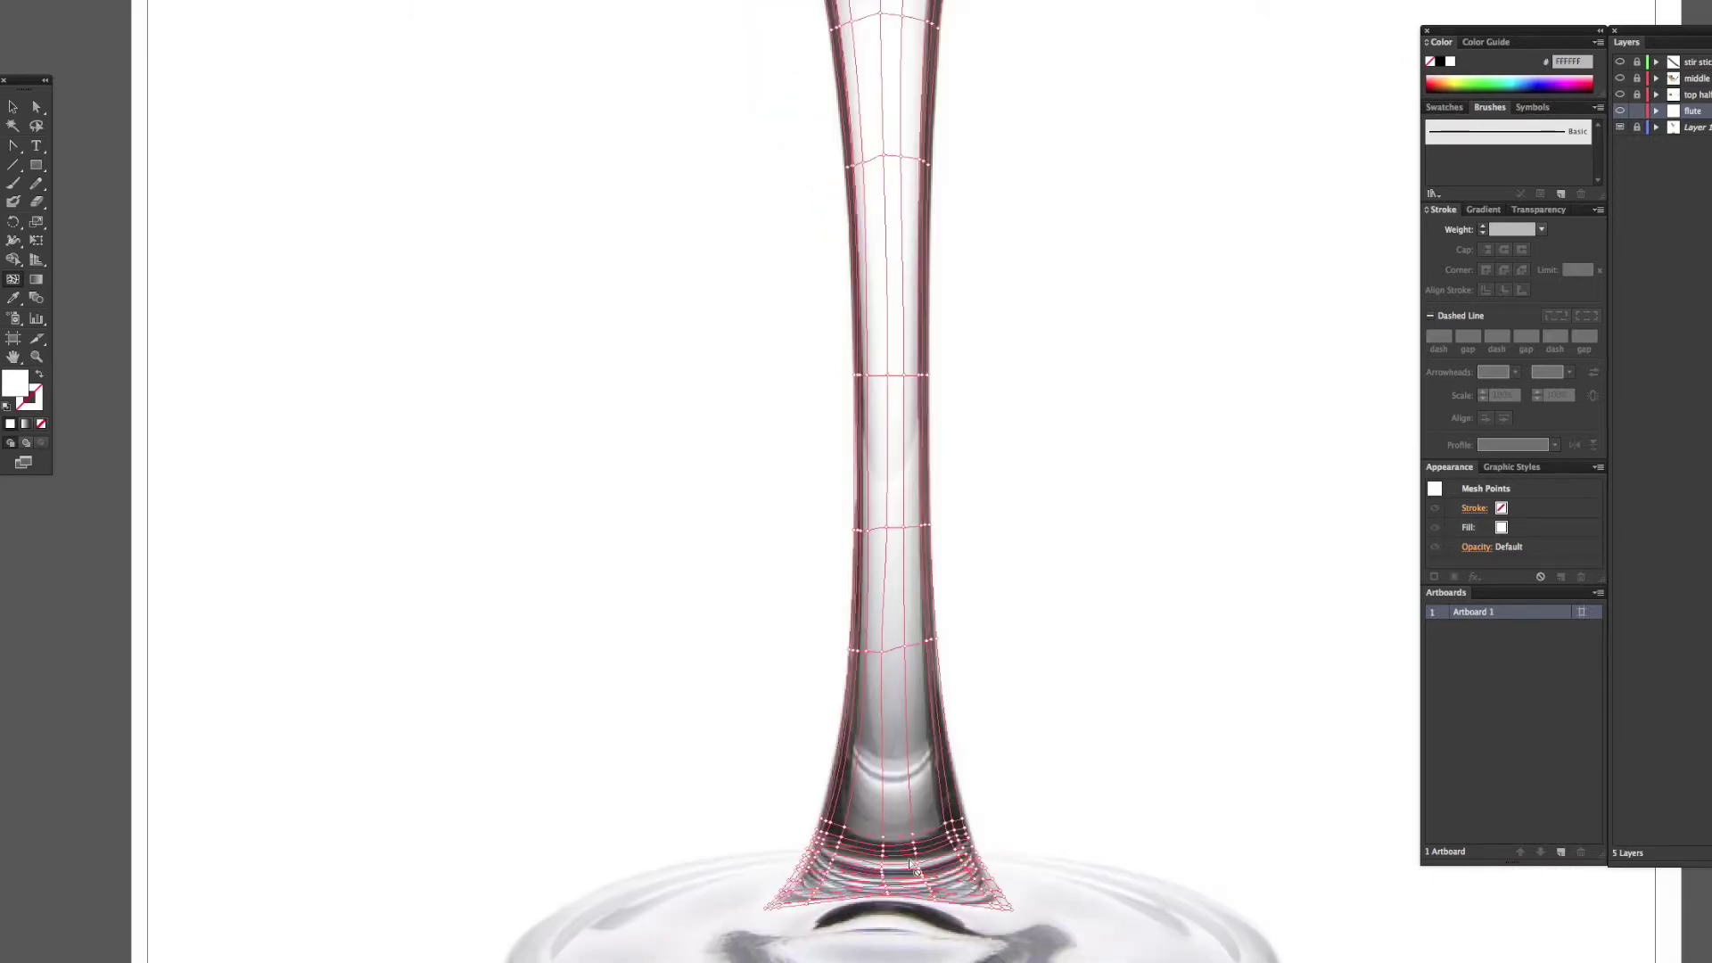
Add mesh rows around the curved reflection above the foot and bend them to follow it
click(909, 748)
drag(860, 754, 922, 788)
click(908, 761)
click(907, 750)
key(u)
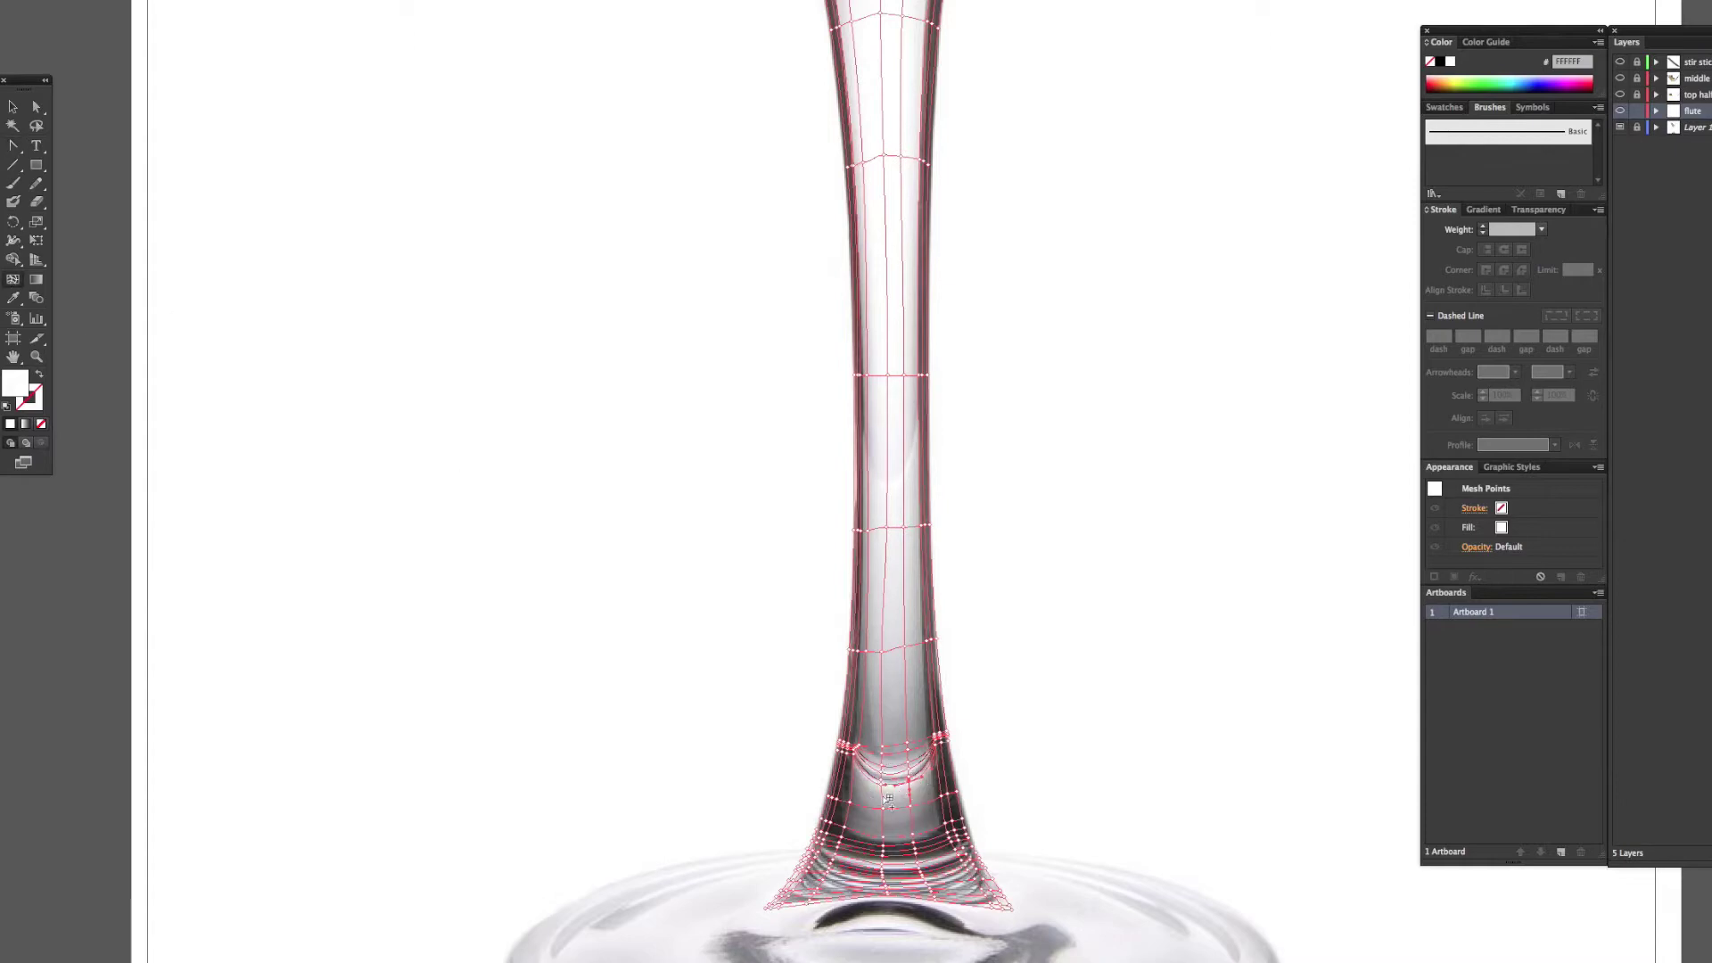
scroll(852, 633, up, 5)
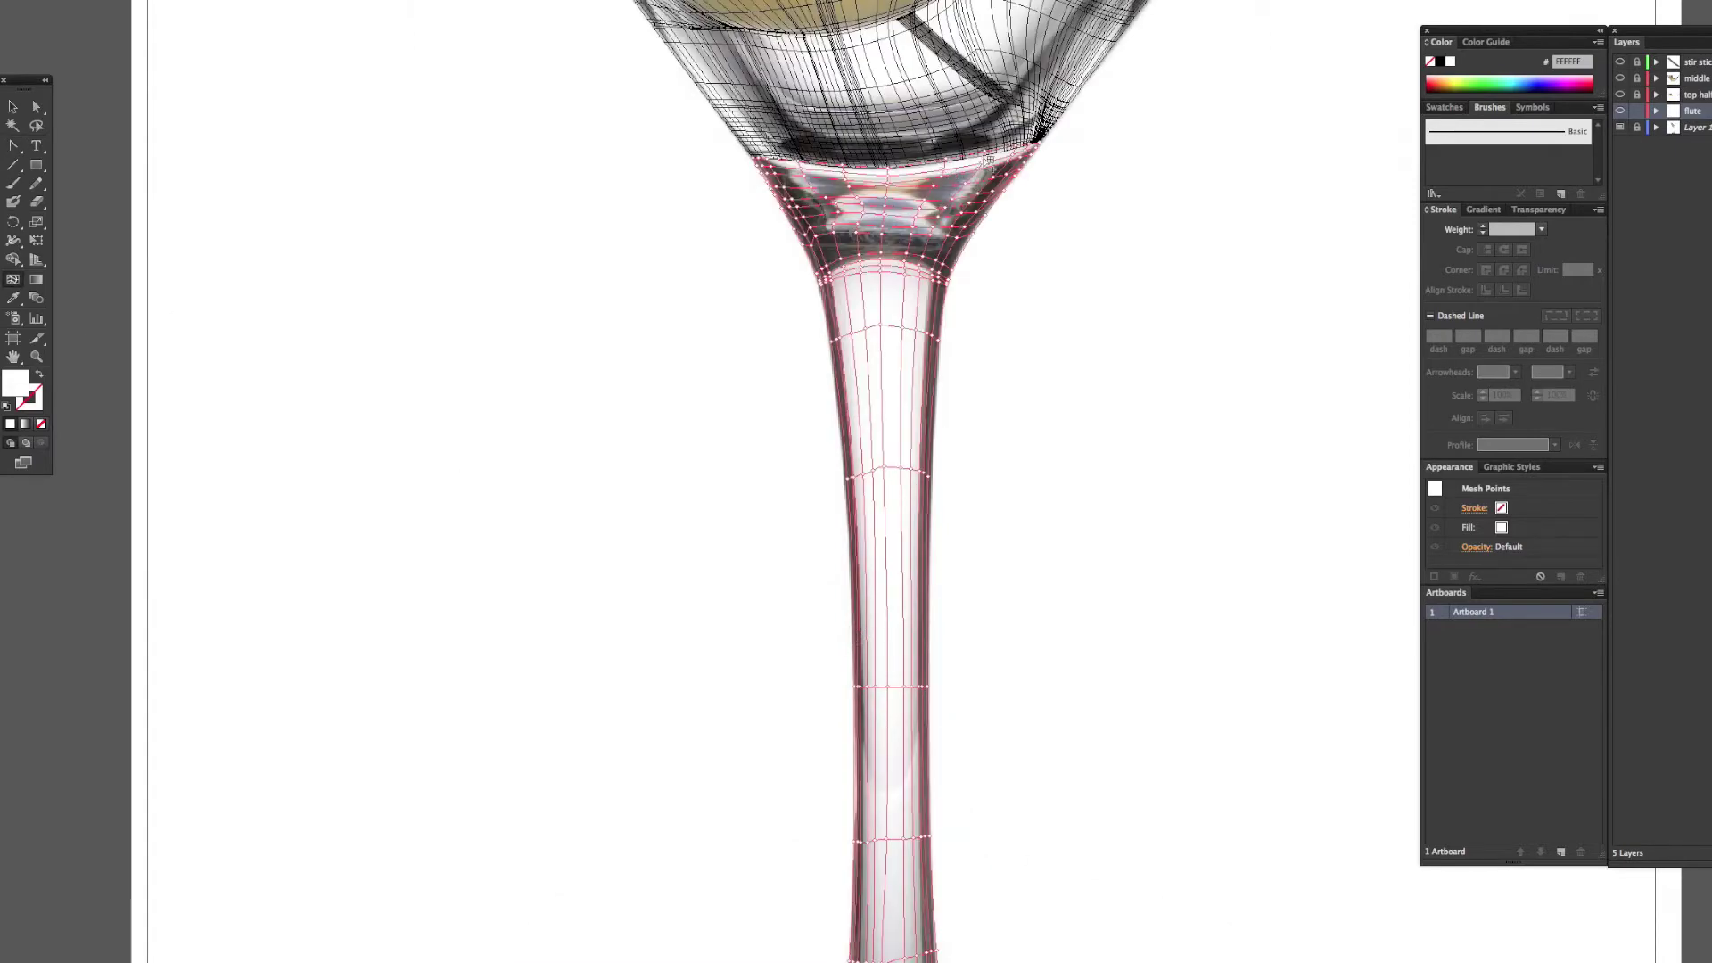
click(985, 160)
click(821, 167)
click(916, 170)
click(965, 165)
key(super+z)
key(super+z)
key(super+z)
Colour the mesh points along the neck's outer left edge with tones sampled from the photo using the Eyedropper
click(12, 298)
key(super+plus)
key(super+plus)
drag(776, 264, 667, 689)
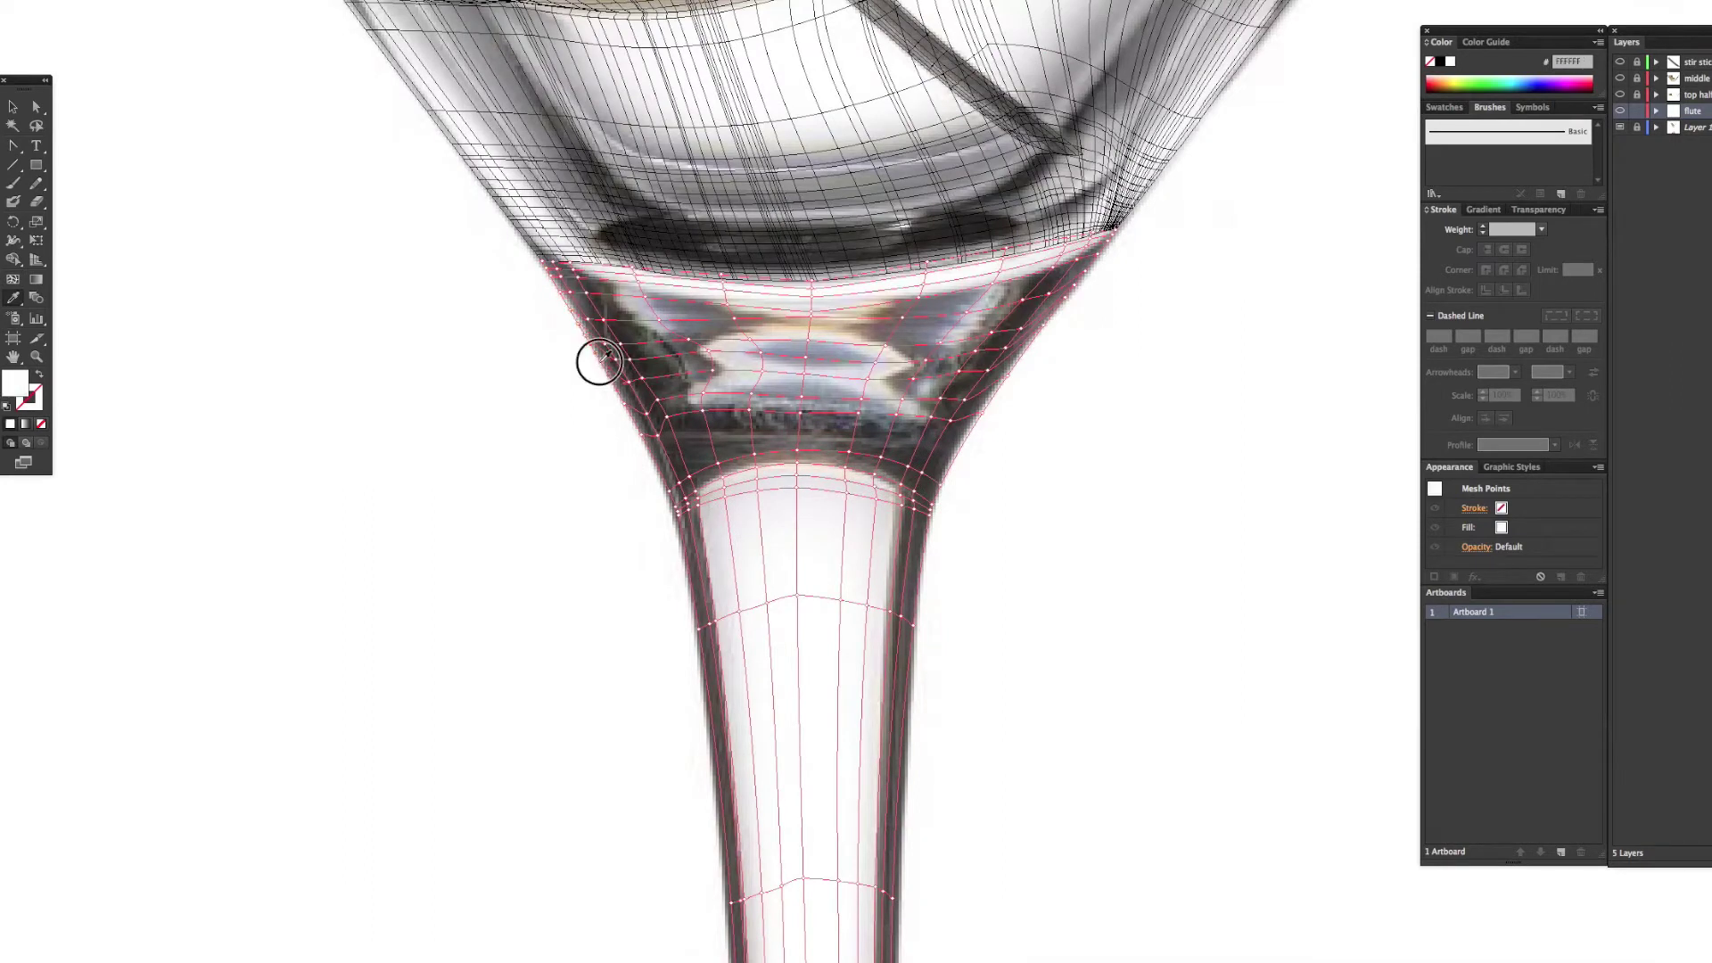
click(679, 513)
super+click(688, 509)
click(688, 509)
super+click(642, 436)
click(642, 435)
super+click(629, 381)
click(629, 381)
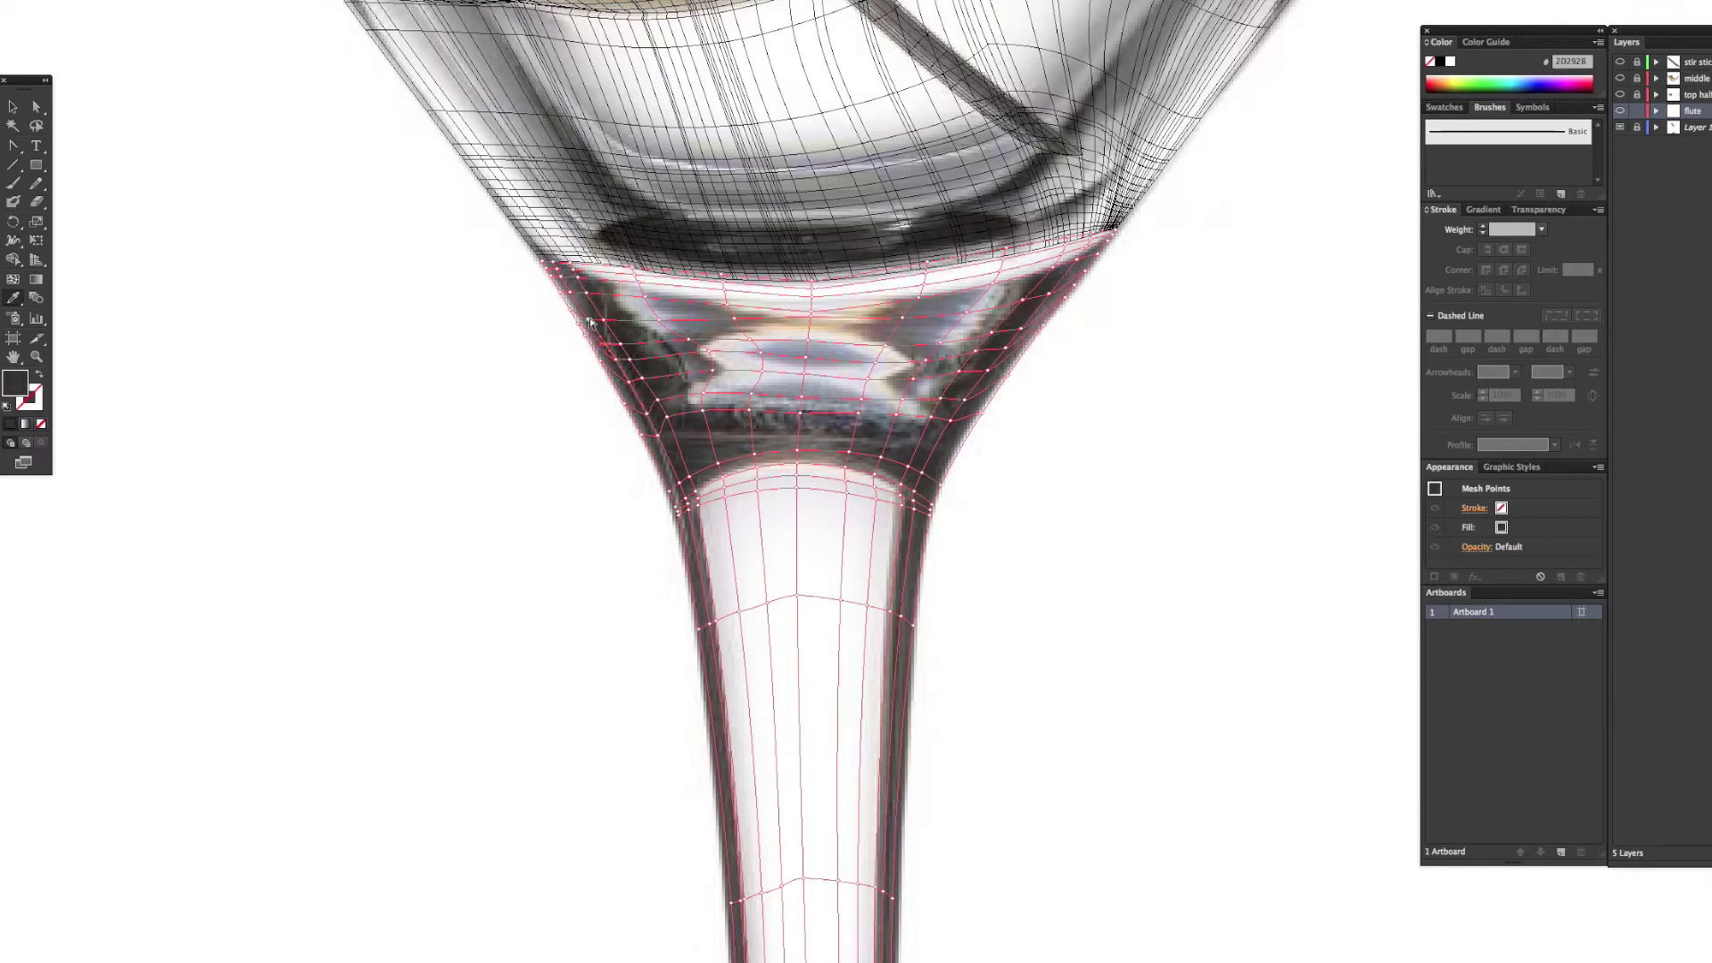
Colour the inner mesh points on the neck's left side, down to the highlight's corner, with colours sampled from the photo
click(622, 350)
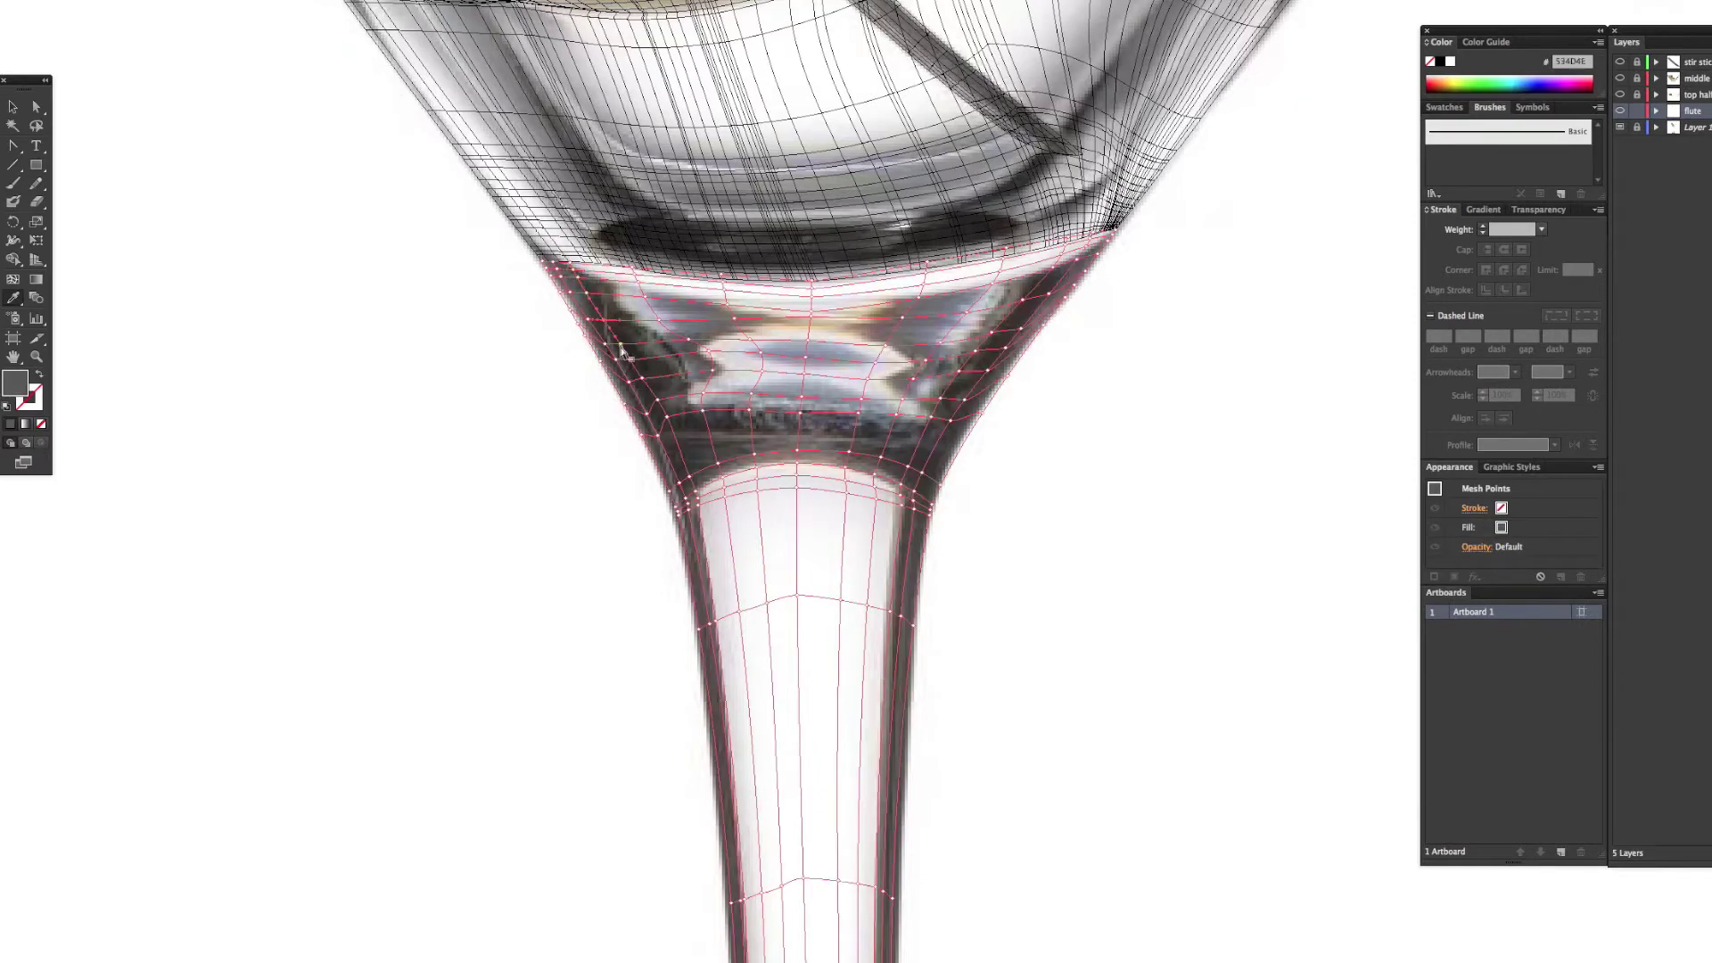
click(622, 349)
super+click(622, 358)
click(665, 415)
click(696, 490)
super+click(697, 498)
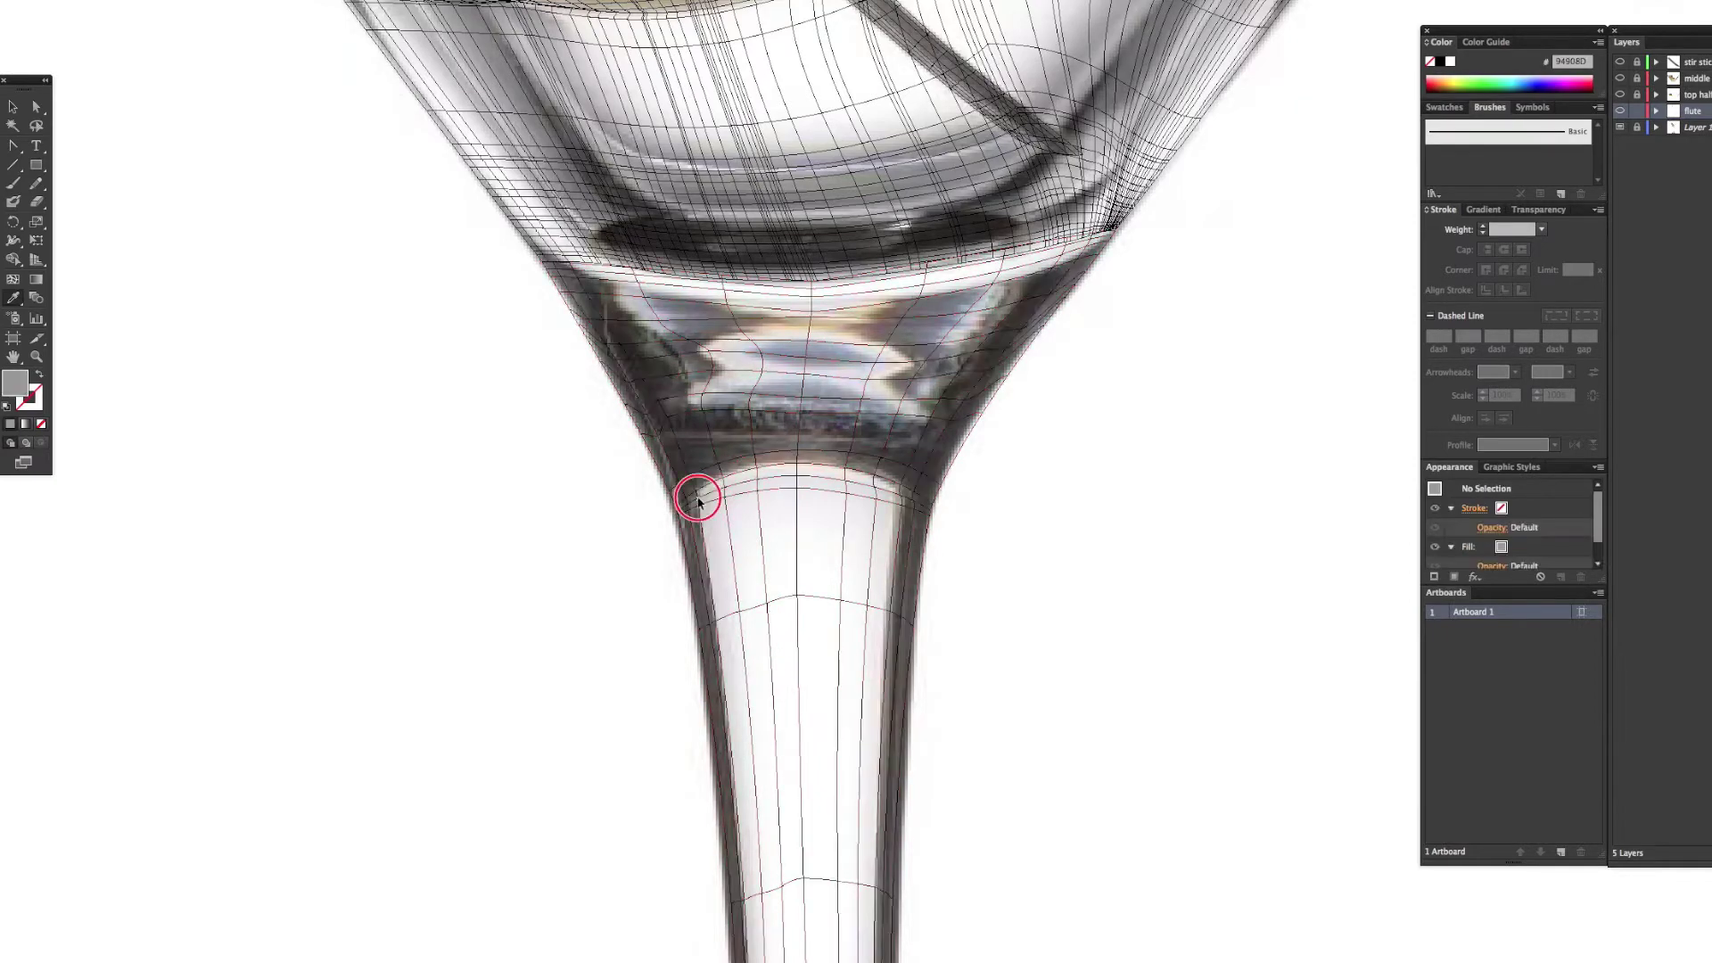
click(698, 499)
super+click(700, 504)
click(700, 504)
Add mesh columns at both sides of the stem's bright highlight and adjust the mesh around the neck's central reflection
click(12, 279)
click(702, 503)
click(890, 502)
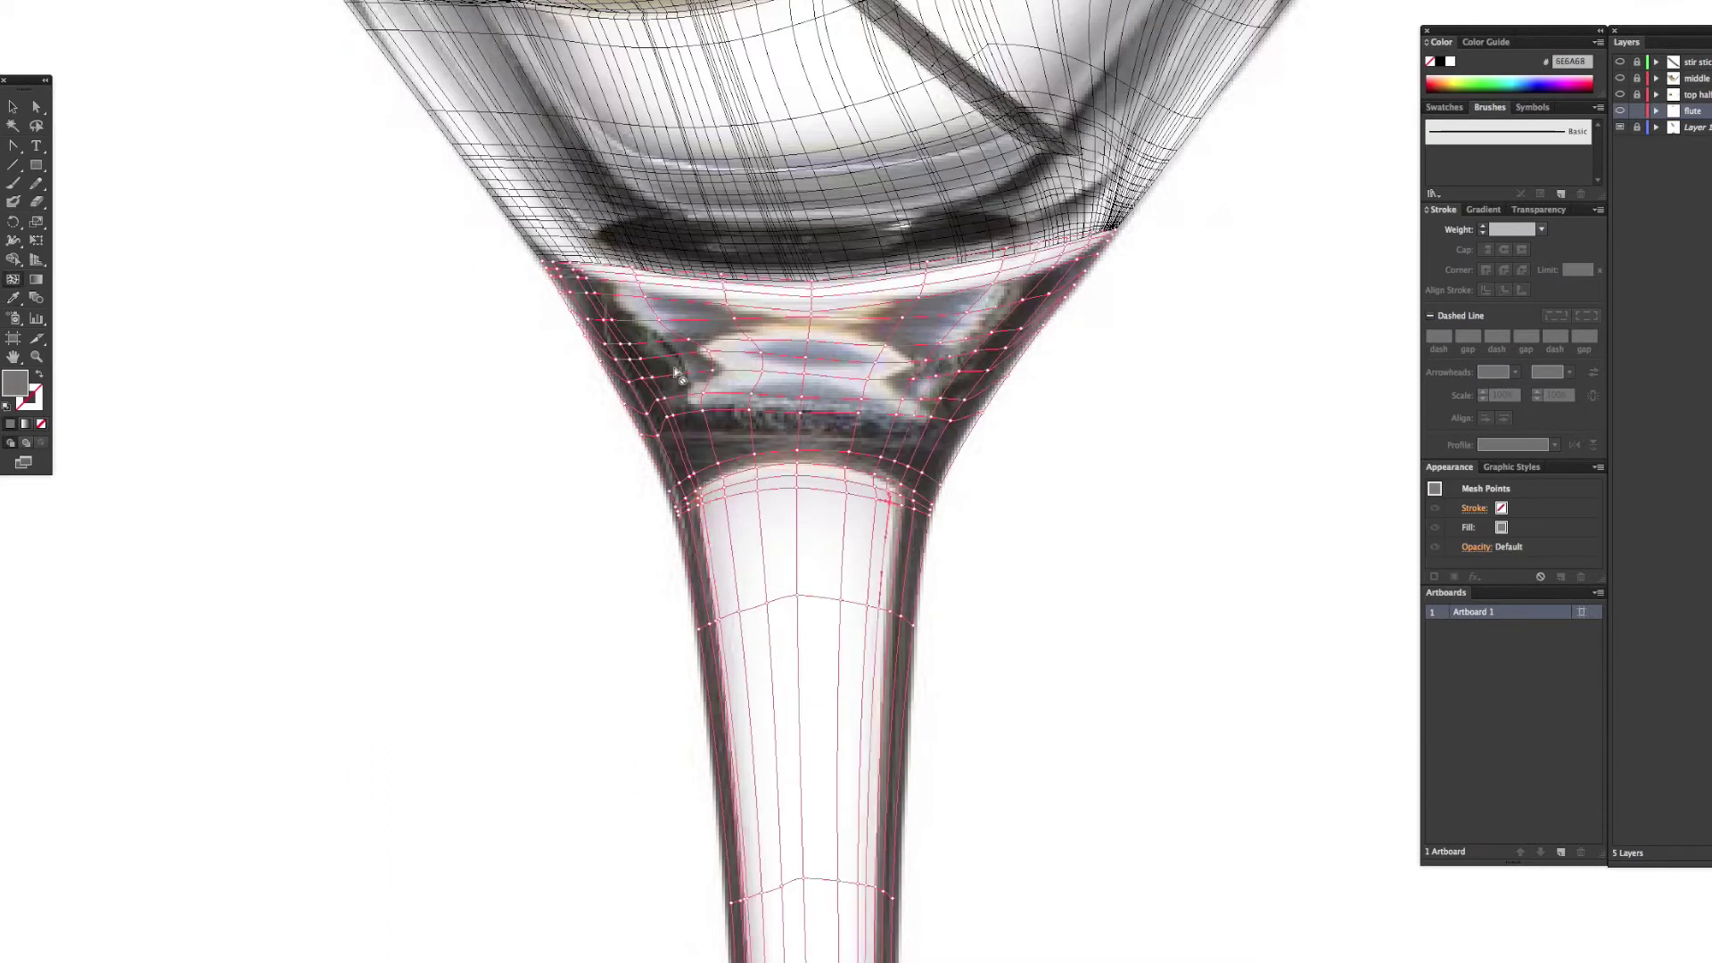
click(886, 375)
key(p)
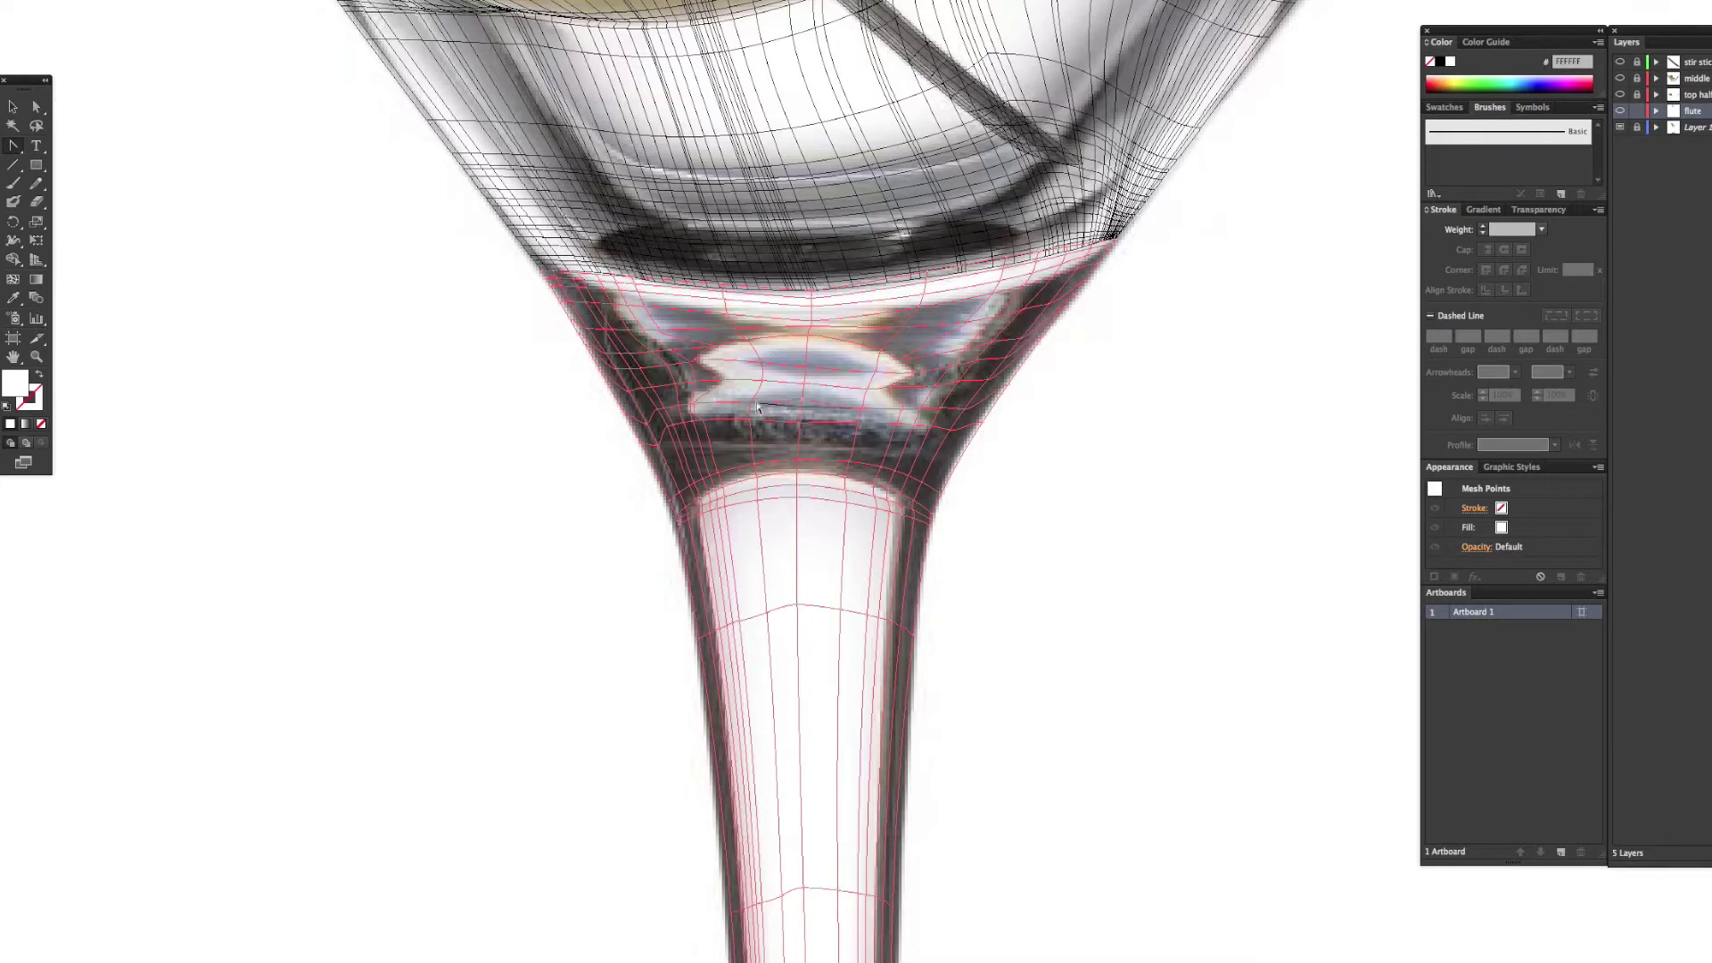
click(860, 403)
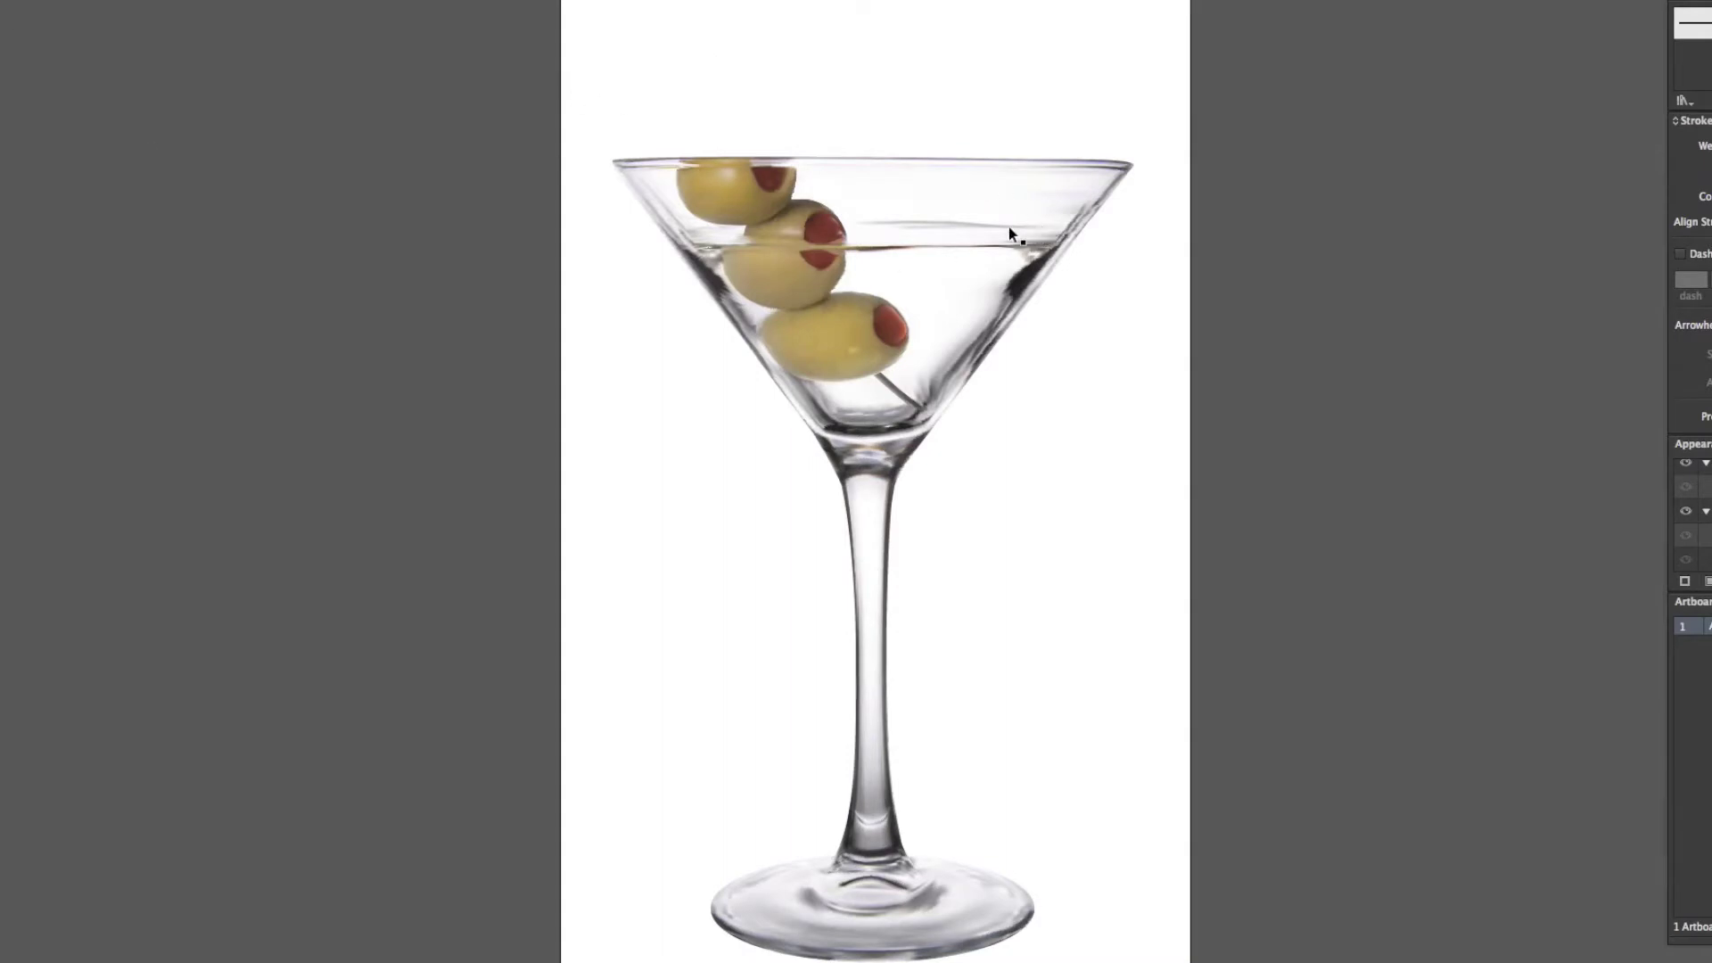
Move the glass's top rim mesh upward and the middle bowl mesh up and to the right, separating them from the stem
click(992, 209)
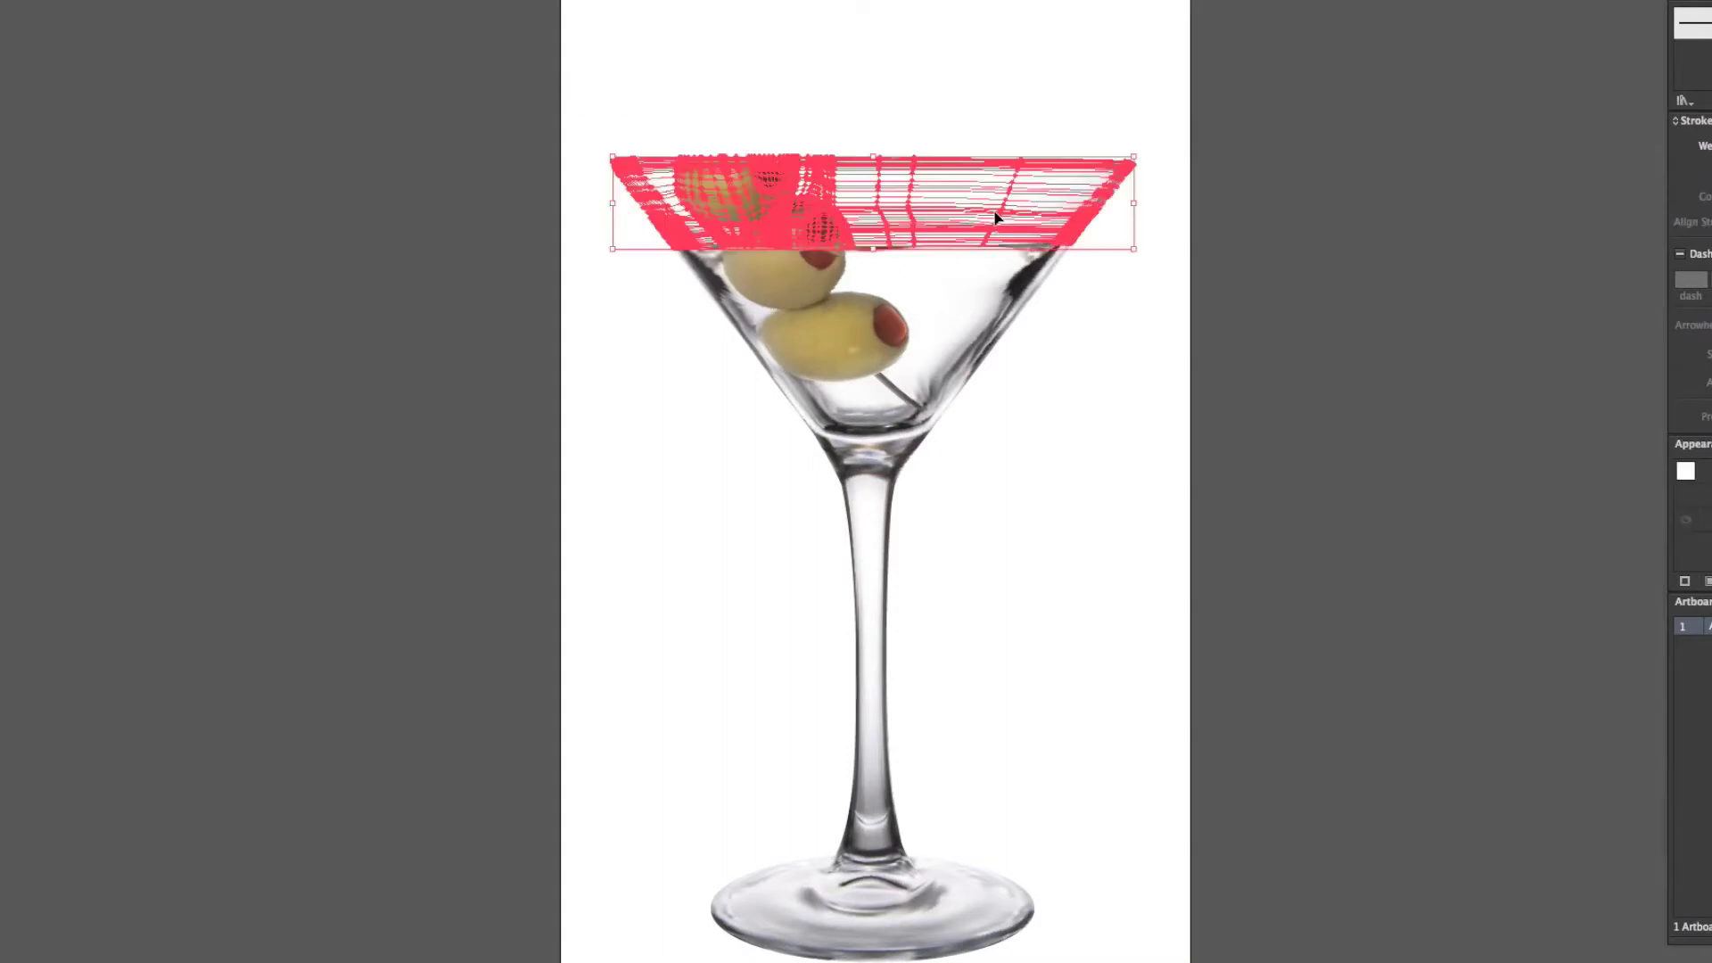
drag(1000, 102, 1001, 99)
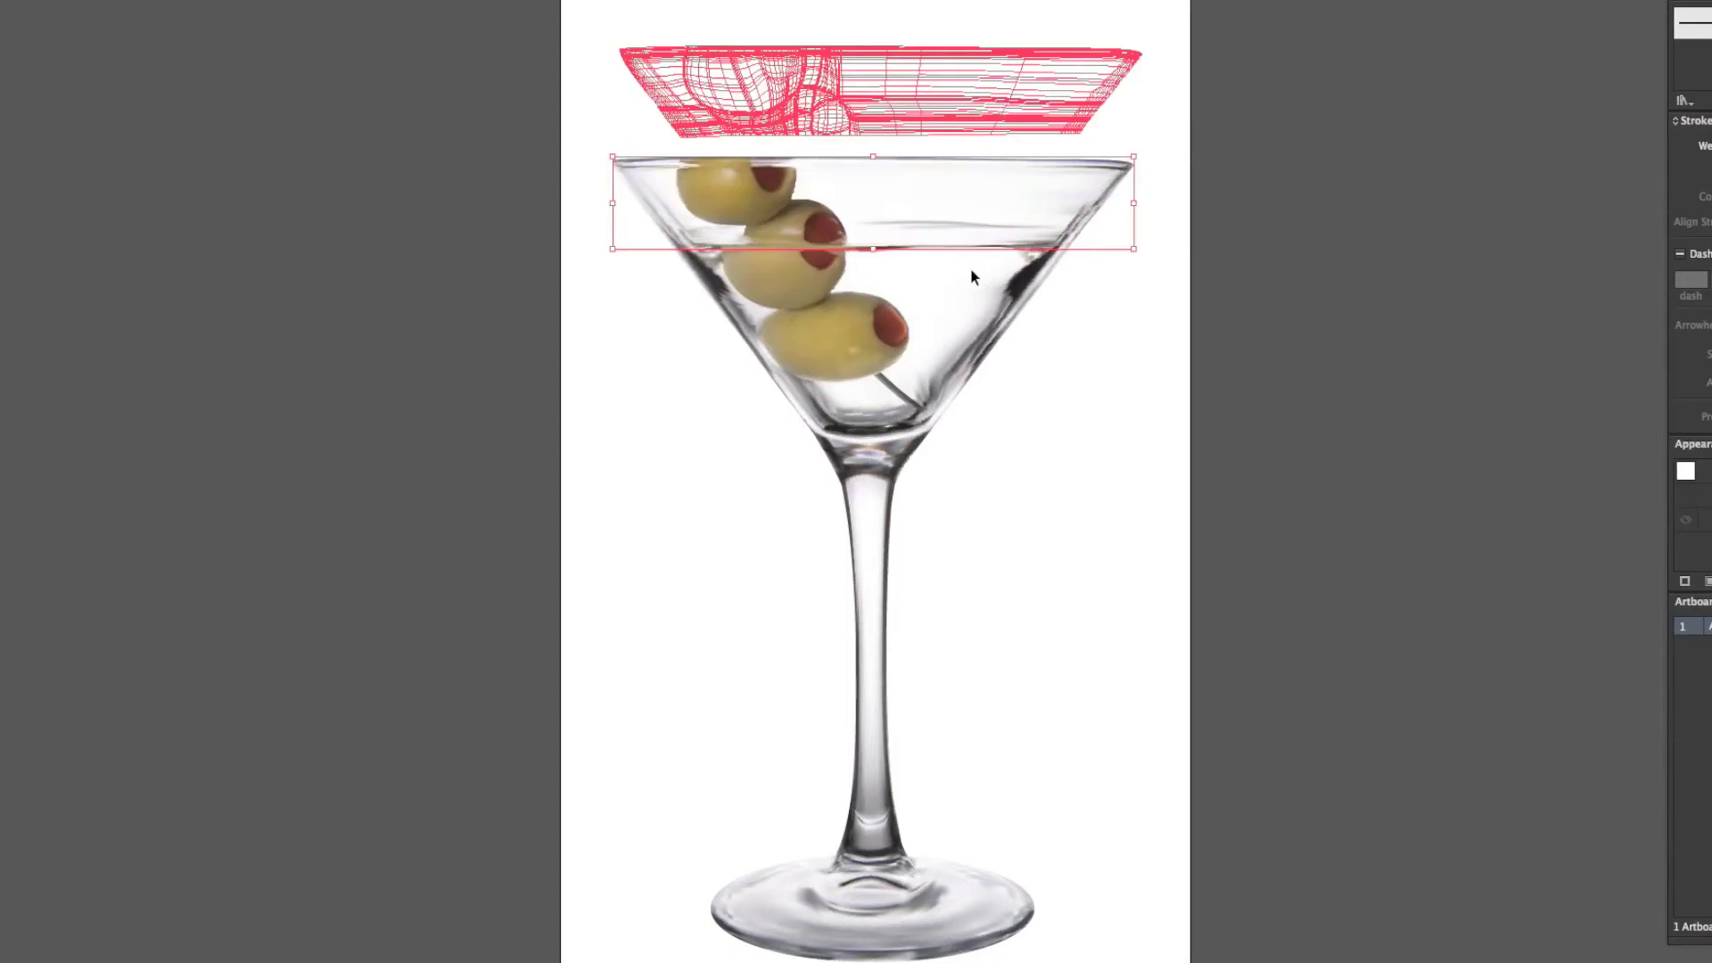
drag(910, 325, 1005, 268)
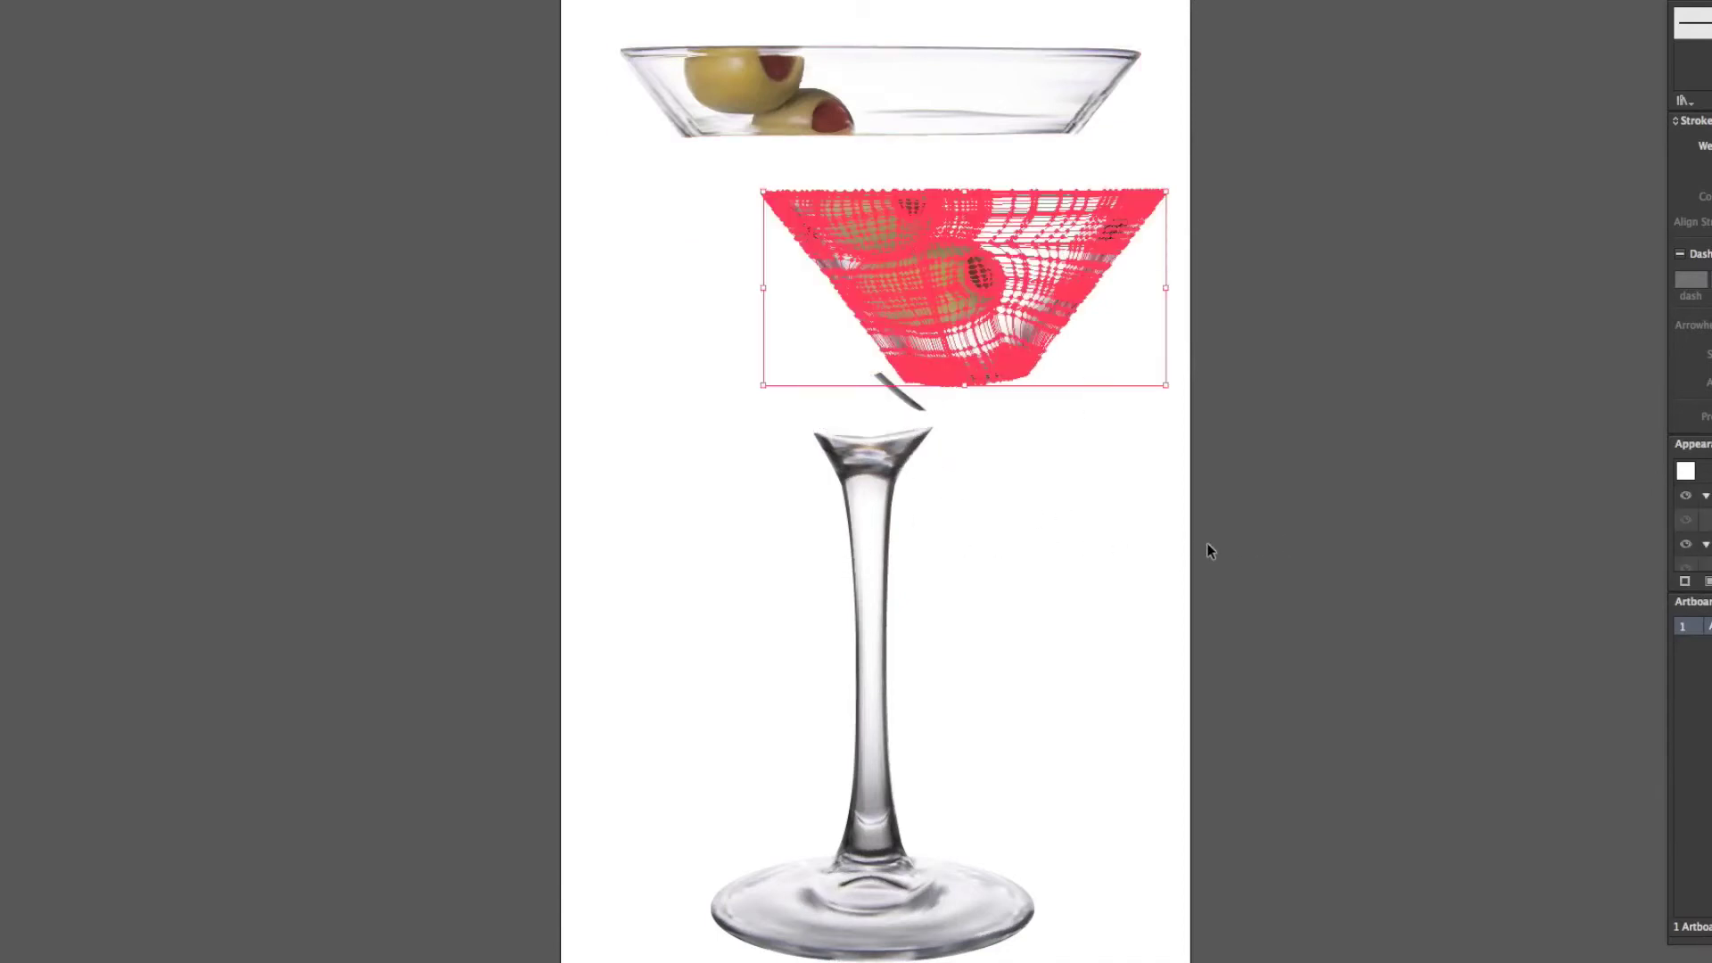
Move the stem mesh left, the foot mesh up and right, and the lower stir stick piece onto the separated bowl
click(861, 549)
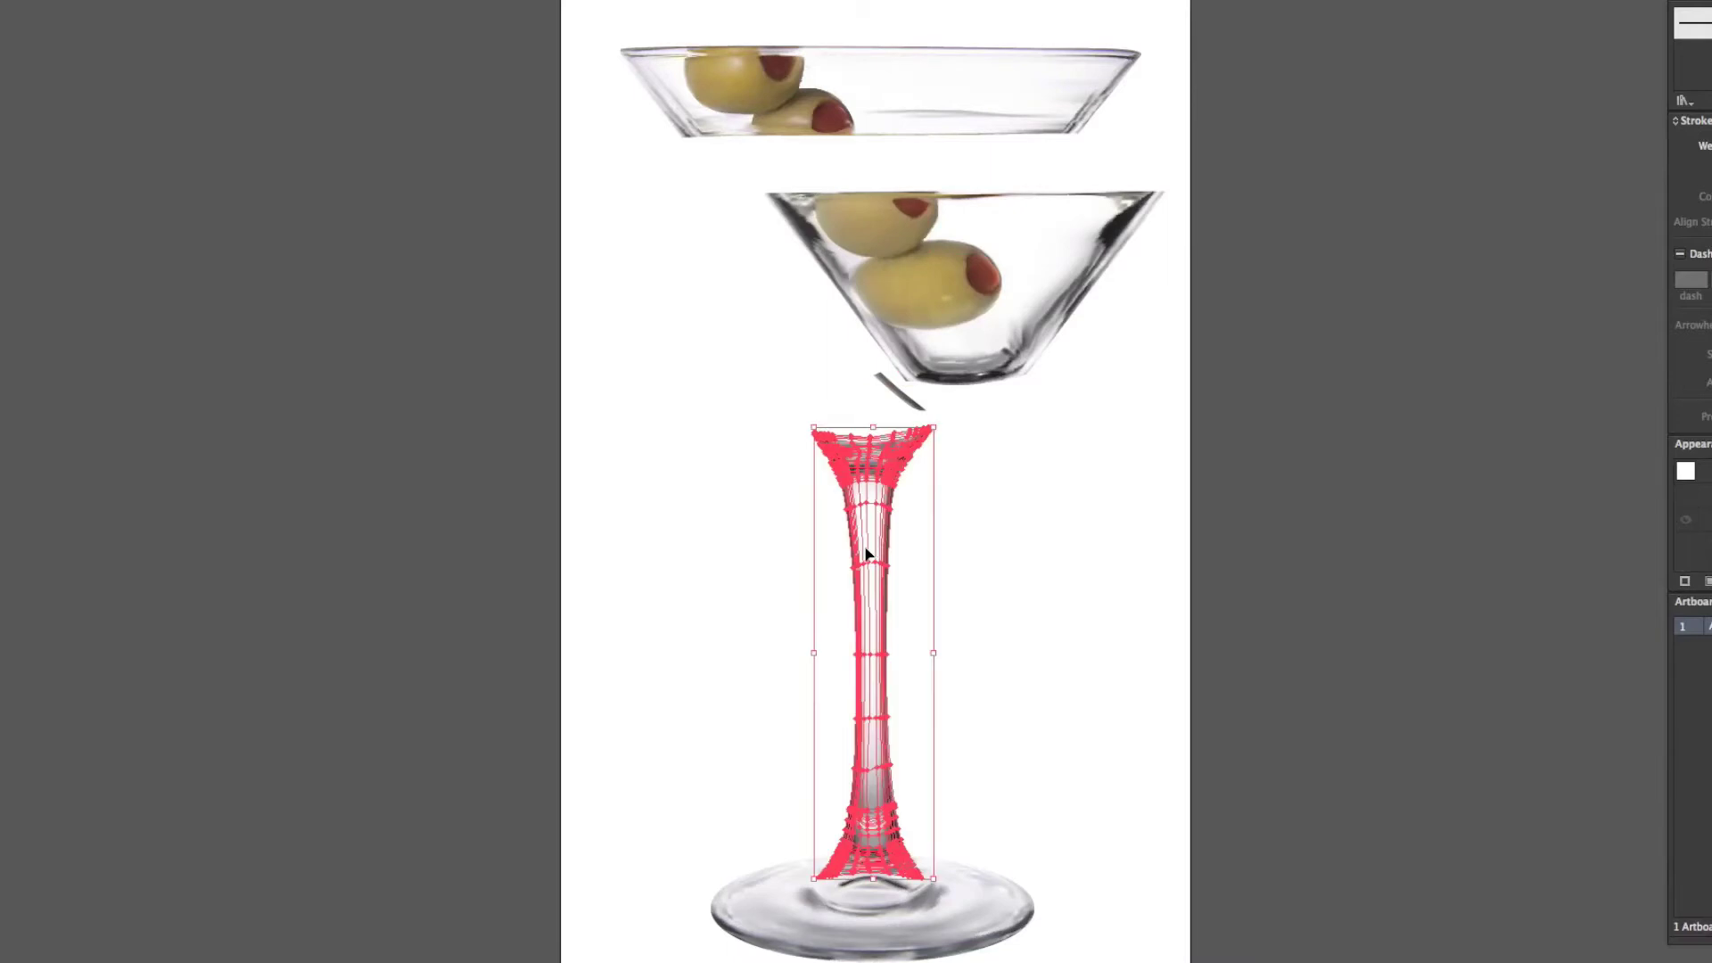
click(869, 550)
drag(869, 551, 714, 498)
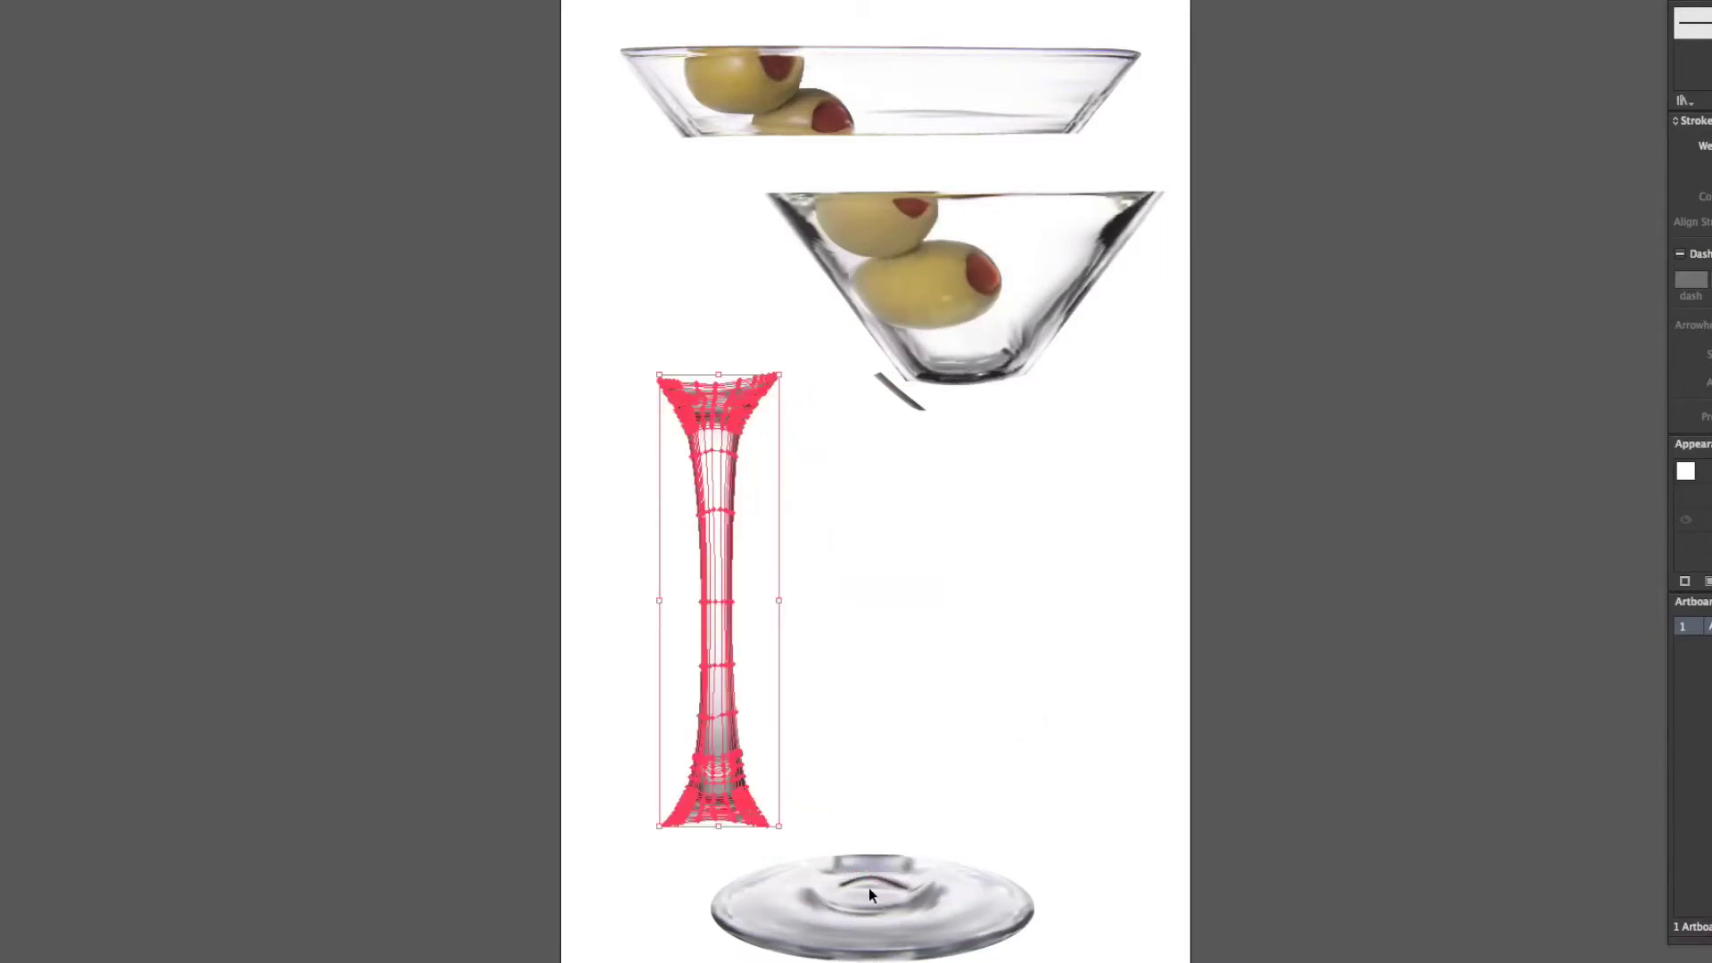
drag(869, 889, 981, 828)
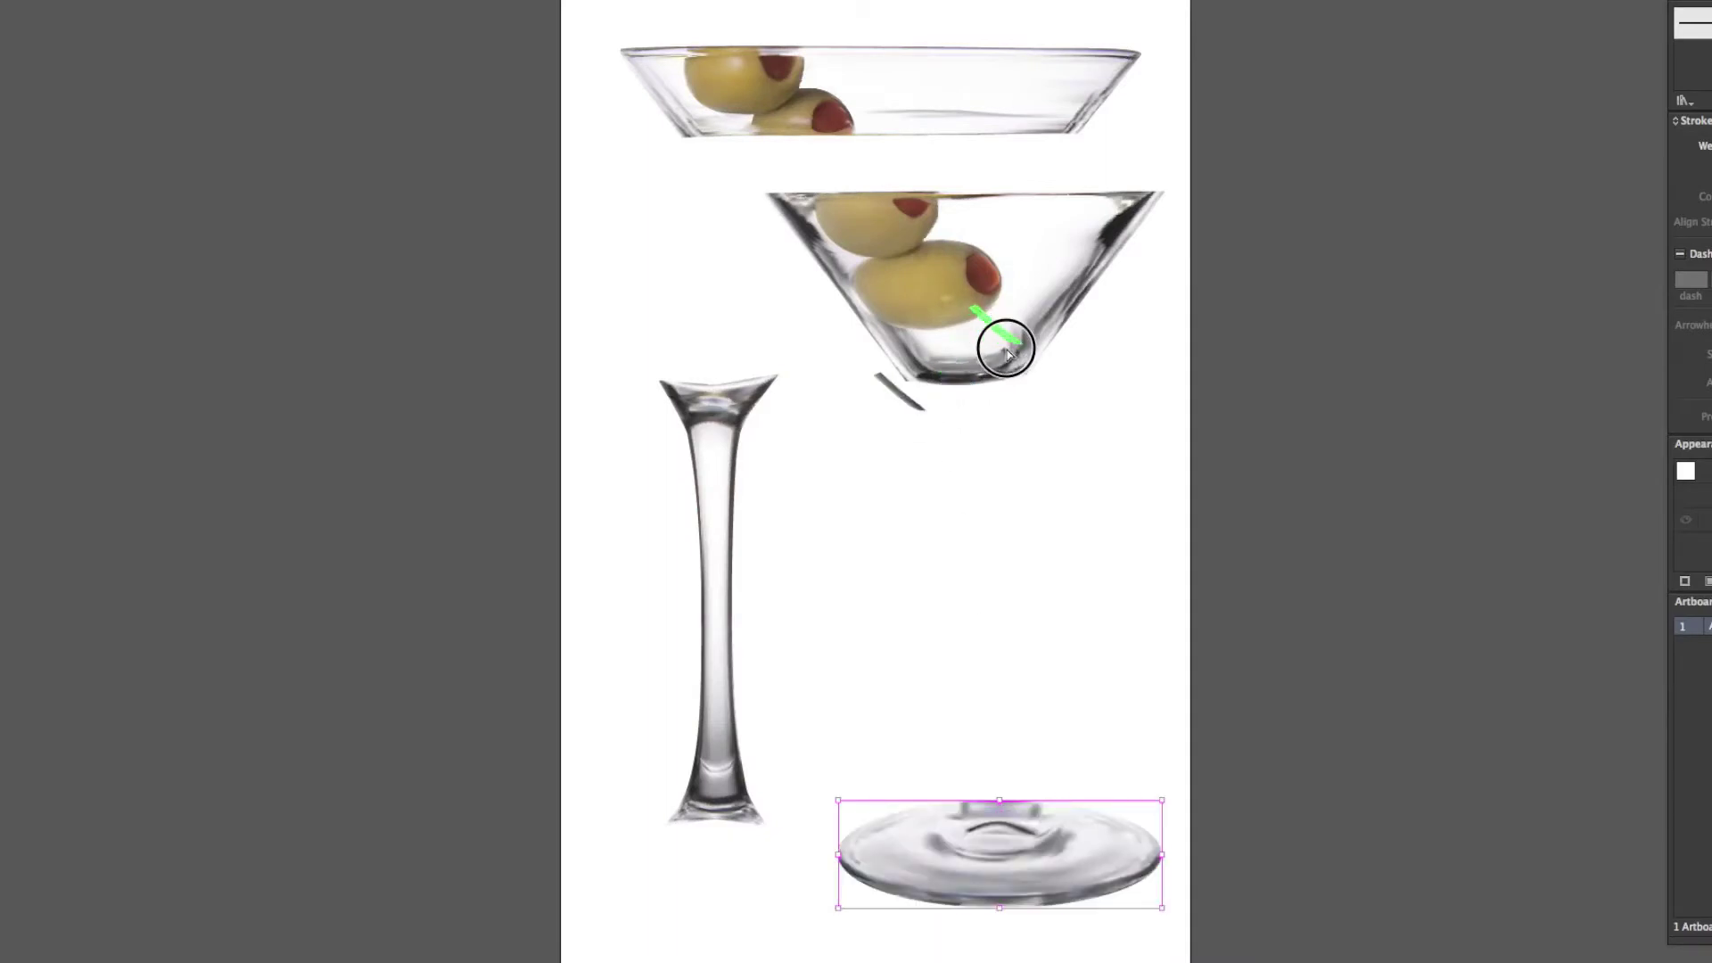
drag(1008, 354, 1008, 359)
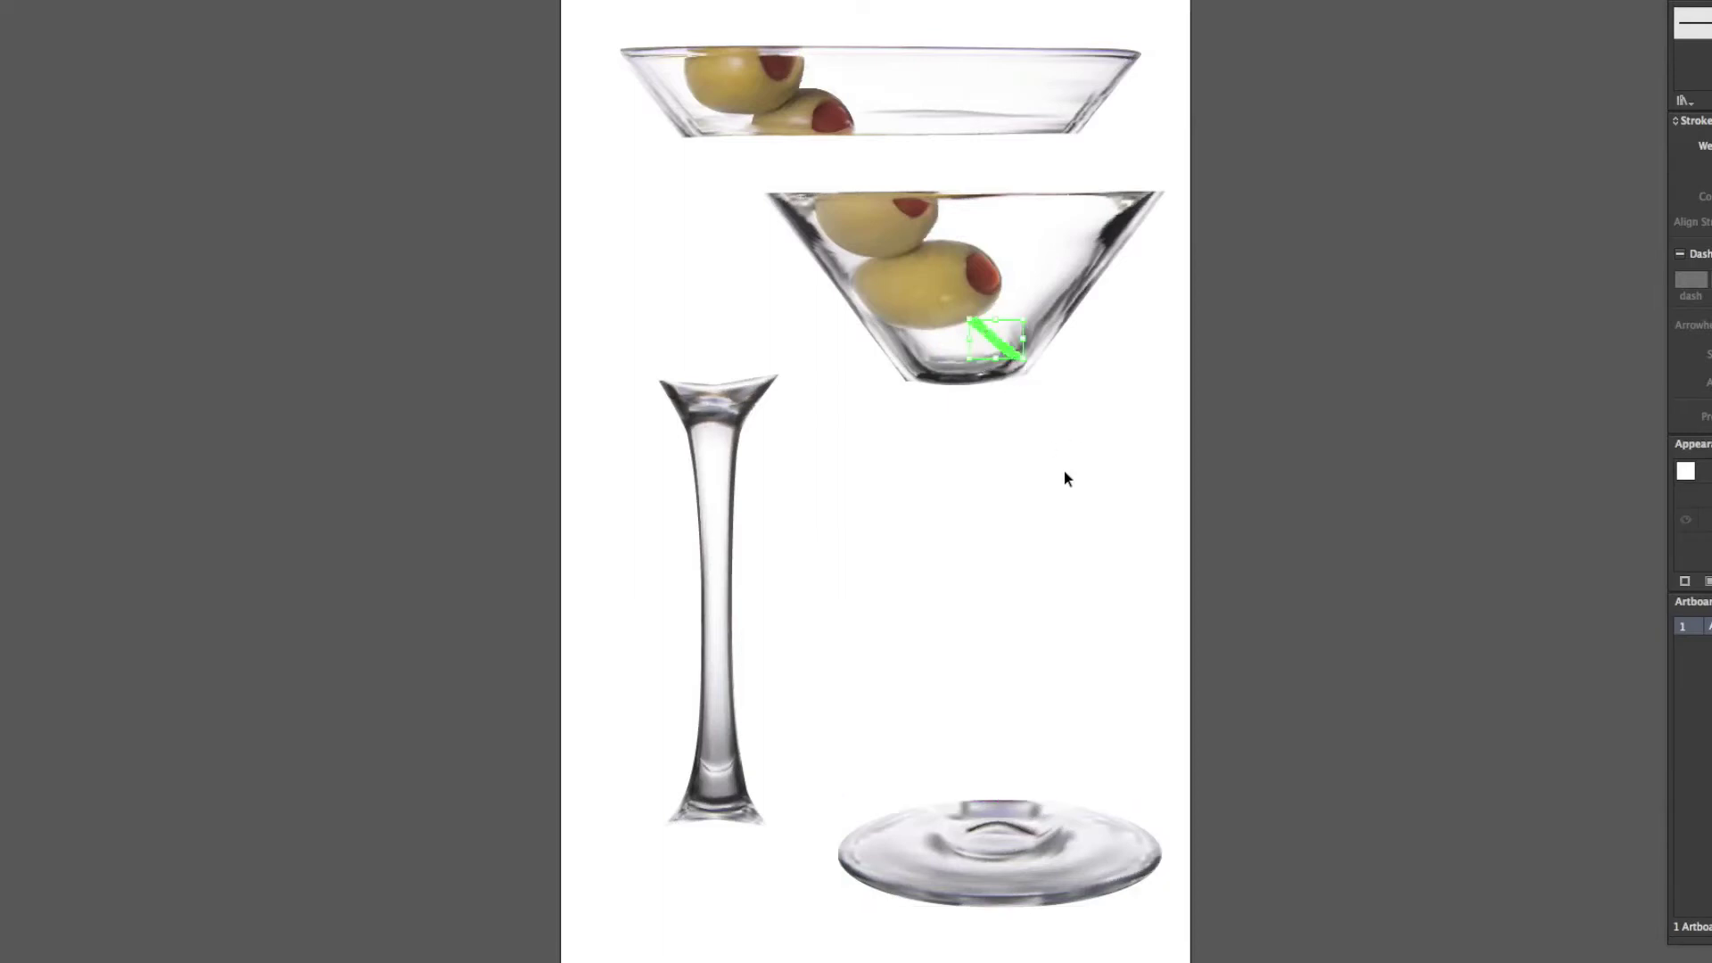
click(1284, 499)
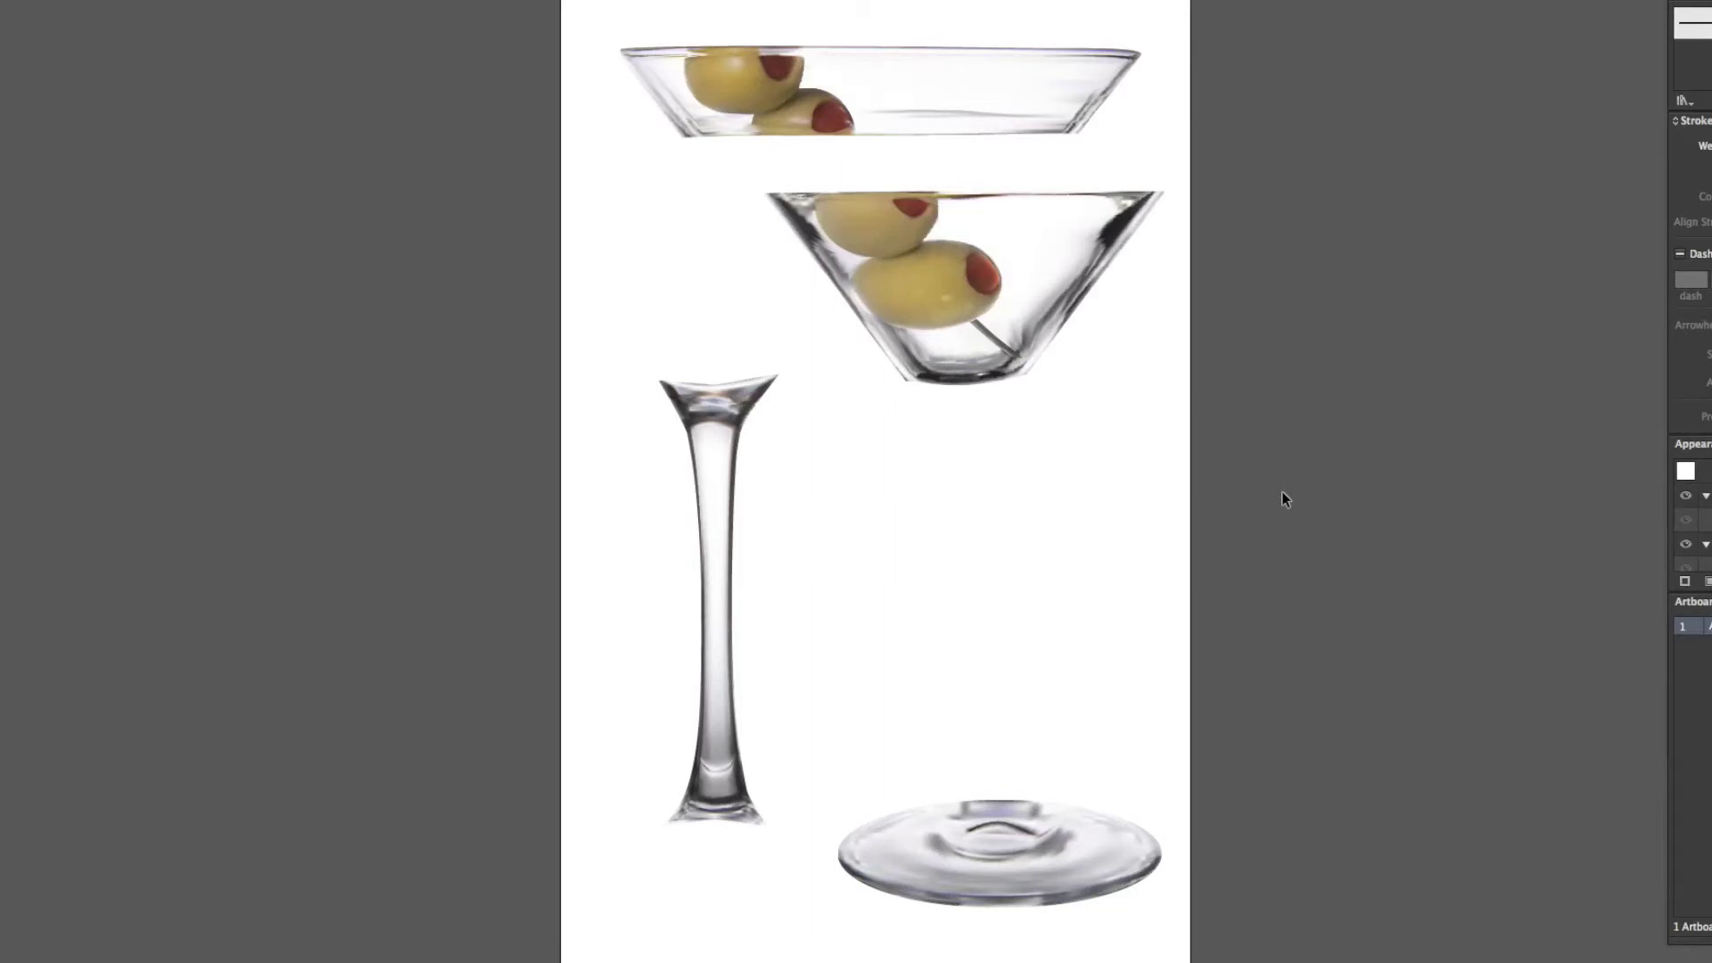
Undo all the piece moves to reassemble the martini glass and clear the selection
key(ctrl+z)
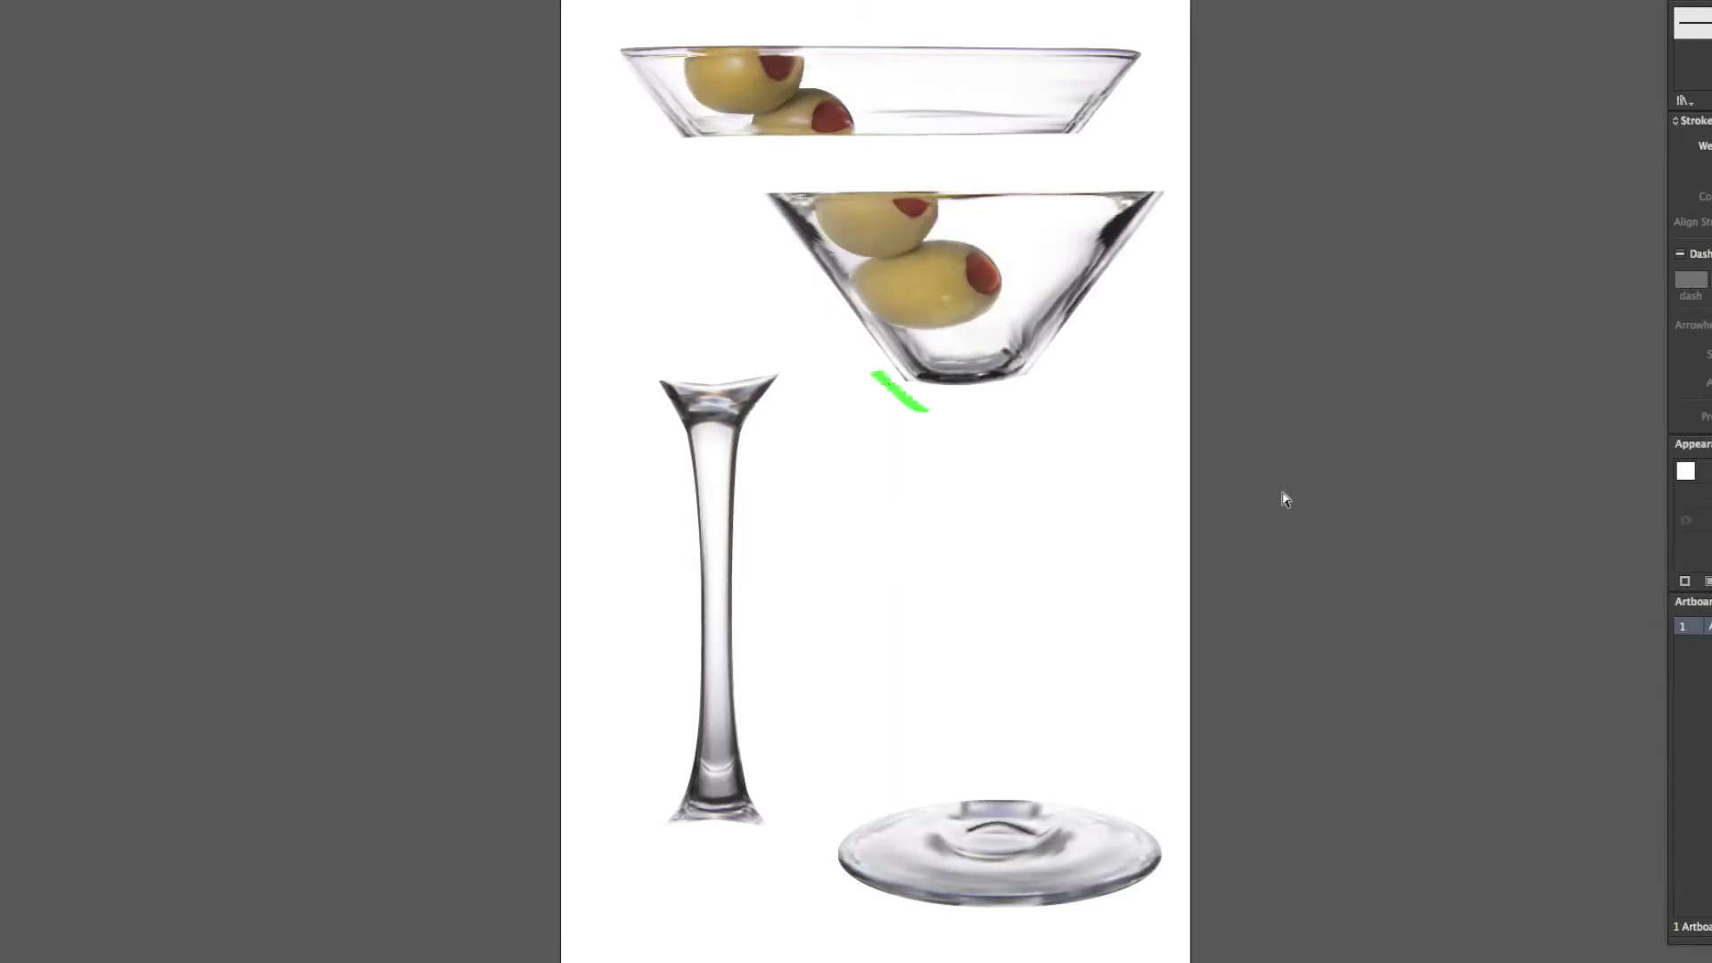
key(ctrl+z)
key(ctrl+z)
key(ctrl+z)
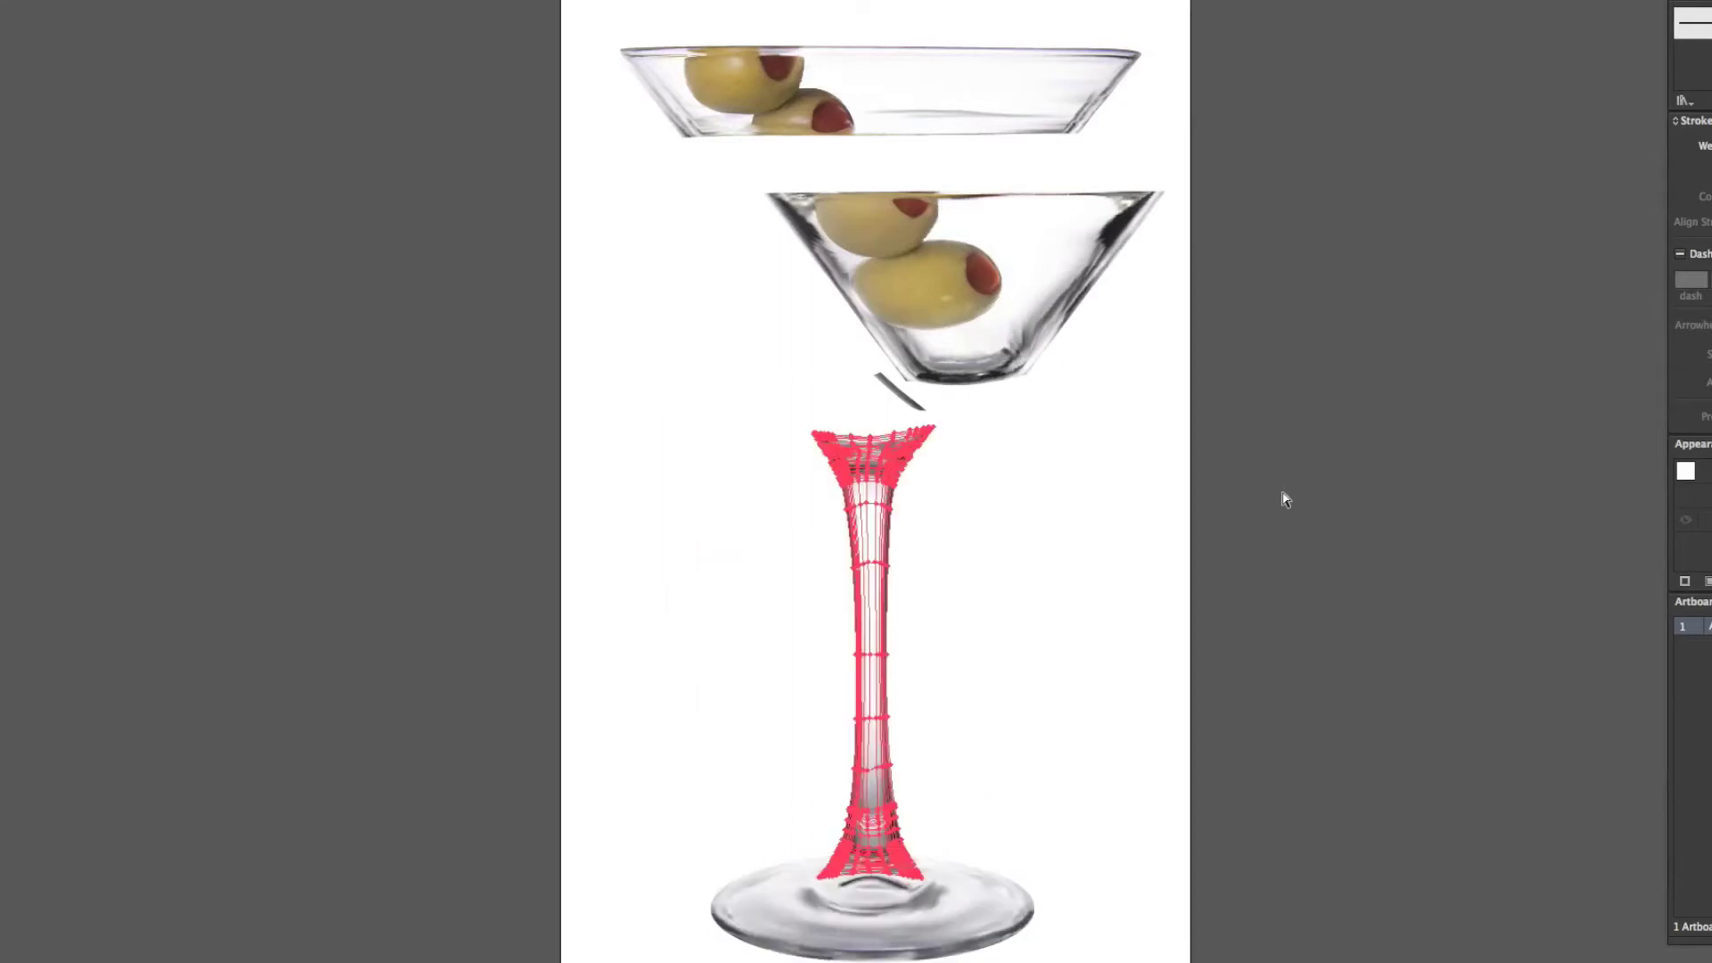
key(ctrl+z)
key(ctrl+z)
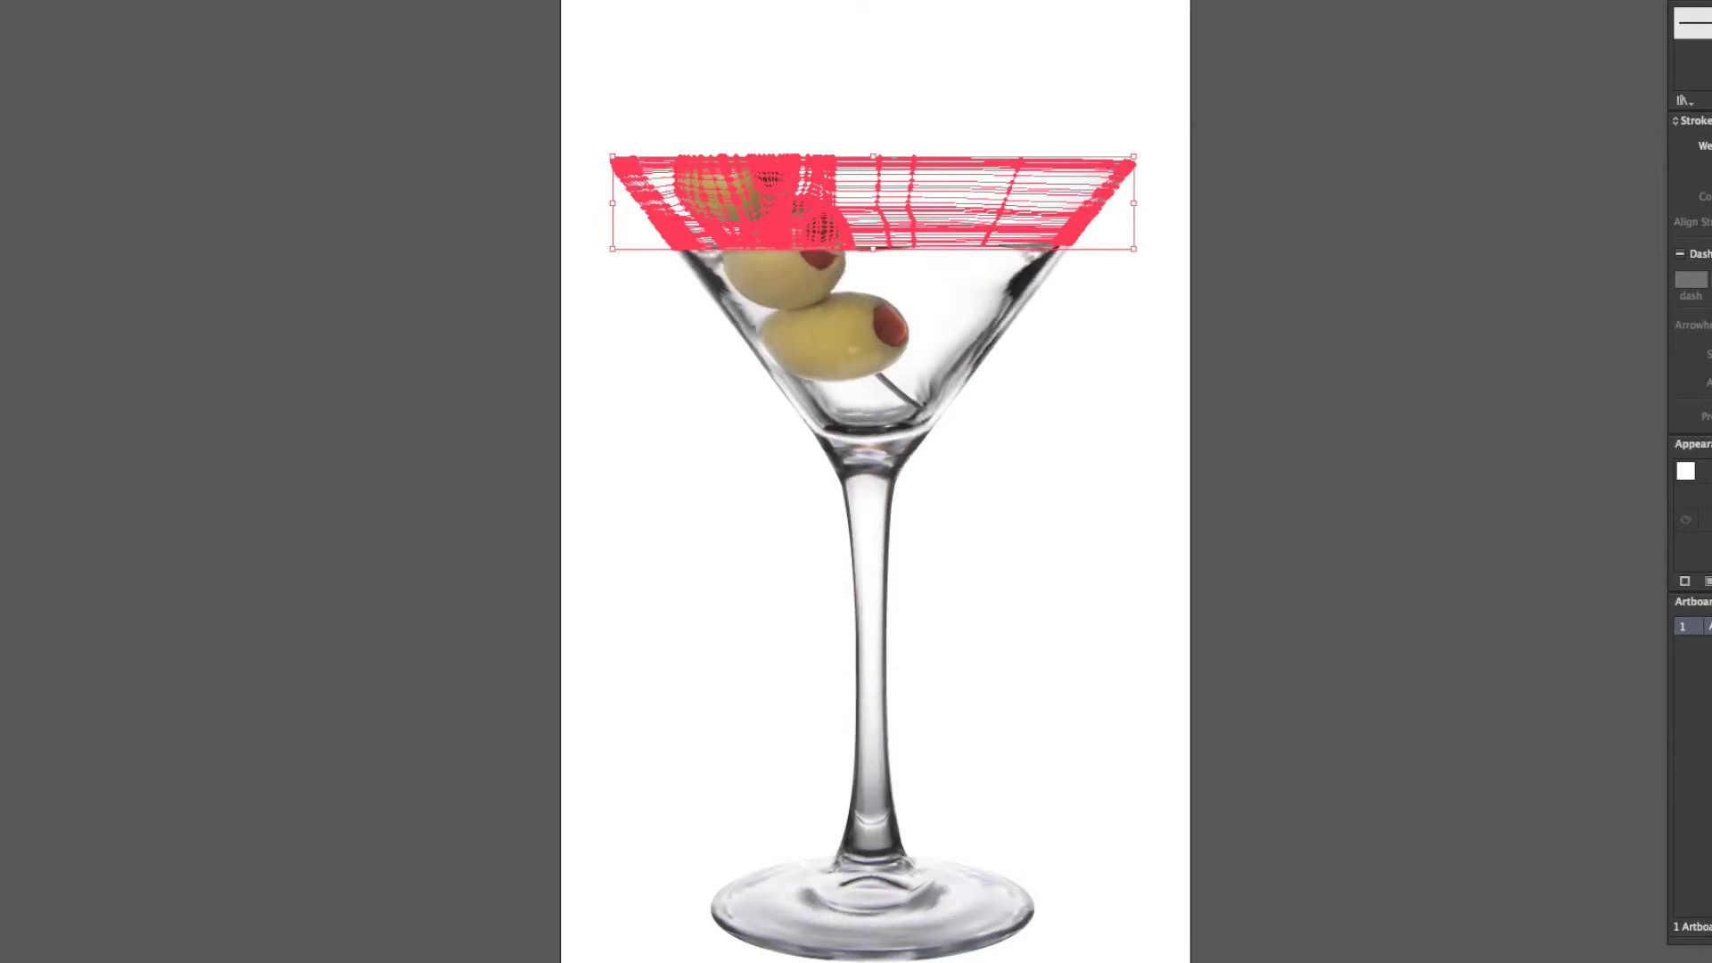
key(ctrl+shift+a)
key(ctrl+z)
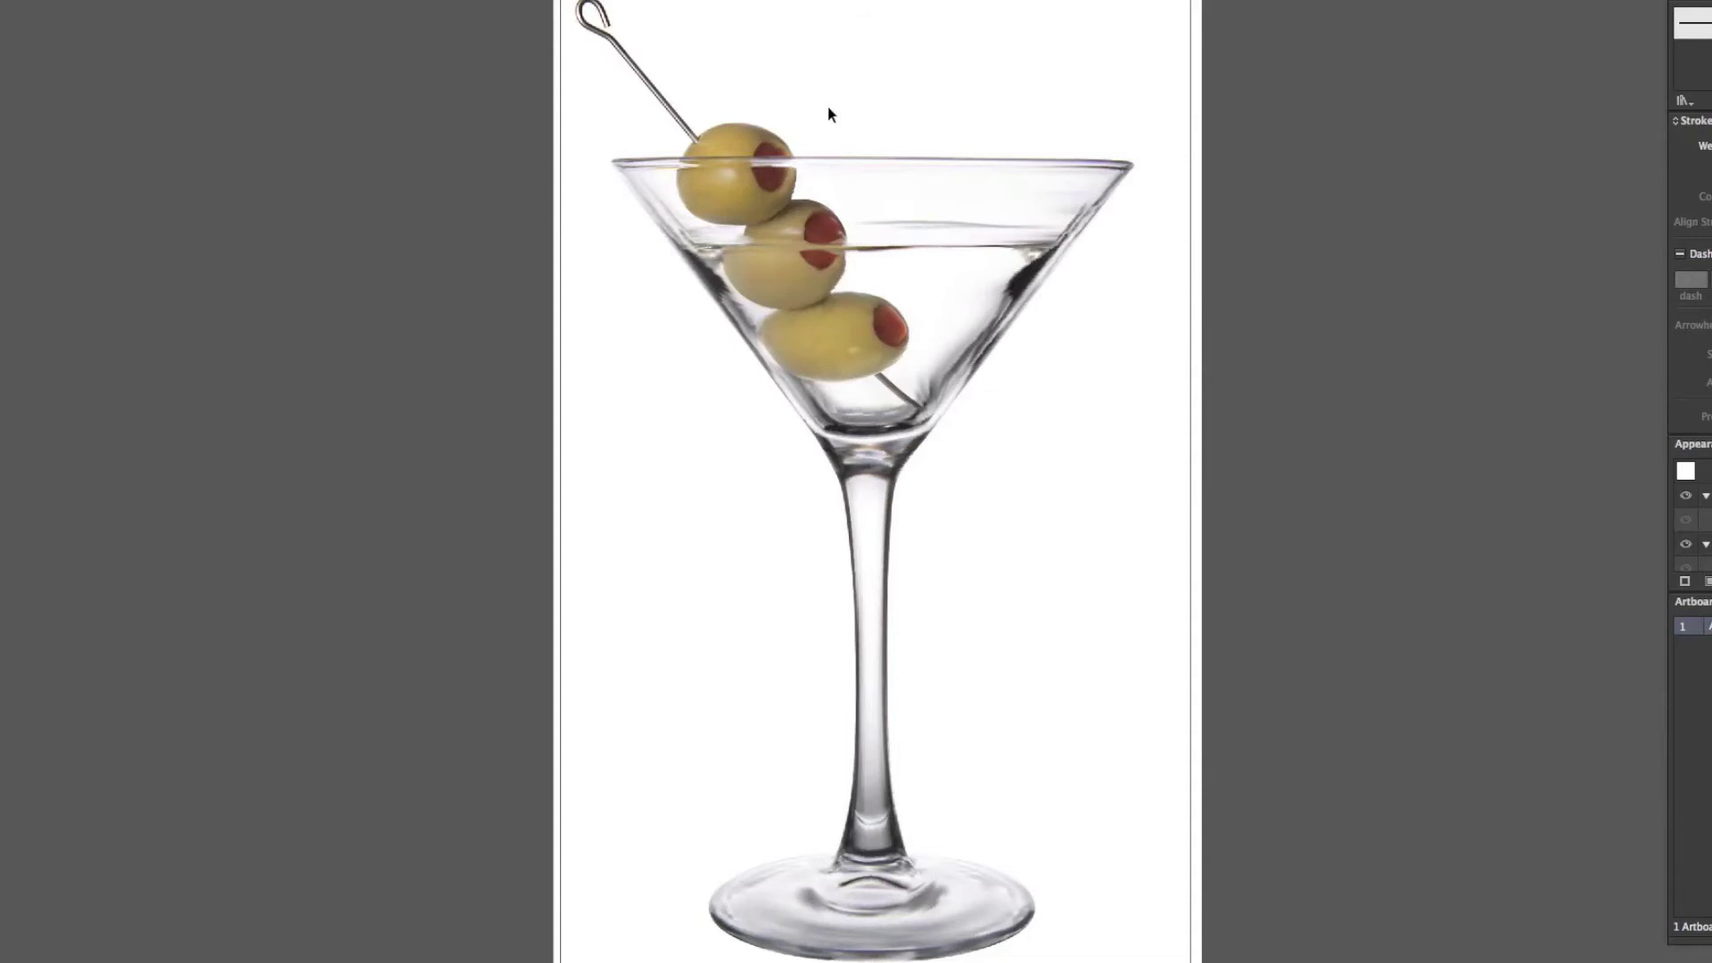
Draw a rectangle over the top olive's part above the rim, turn it into a centred gradient mesh and show outlines
key(super+equal)
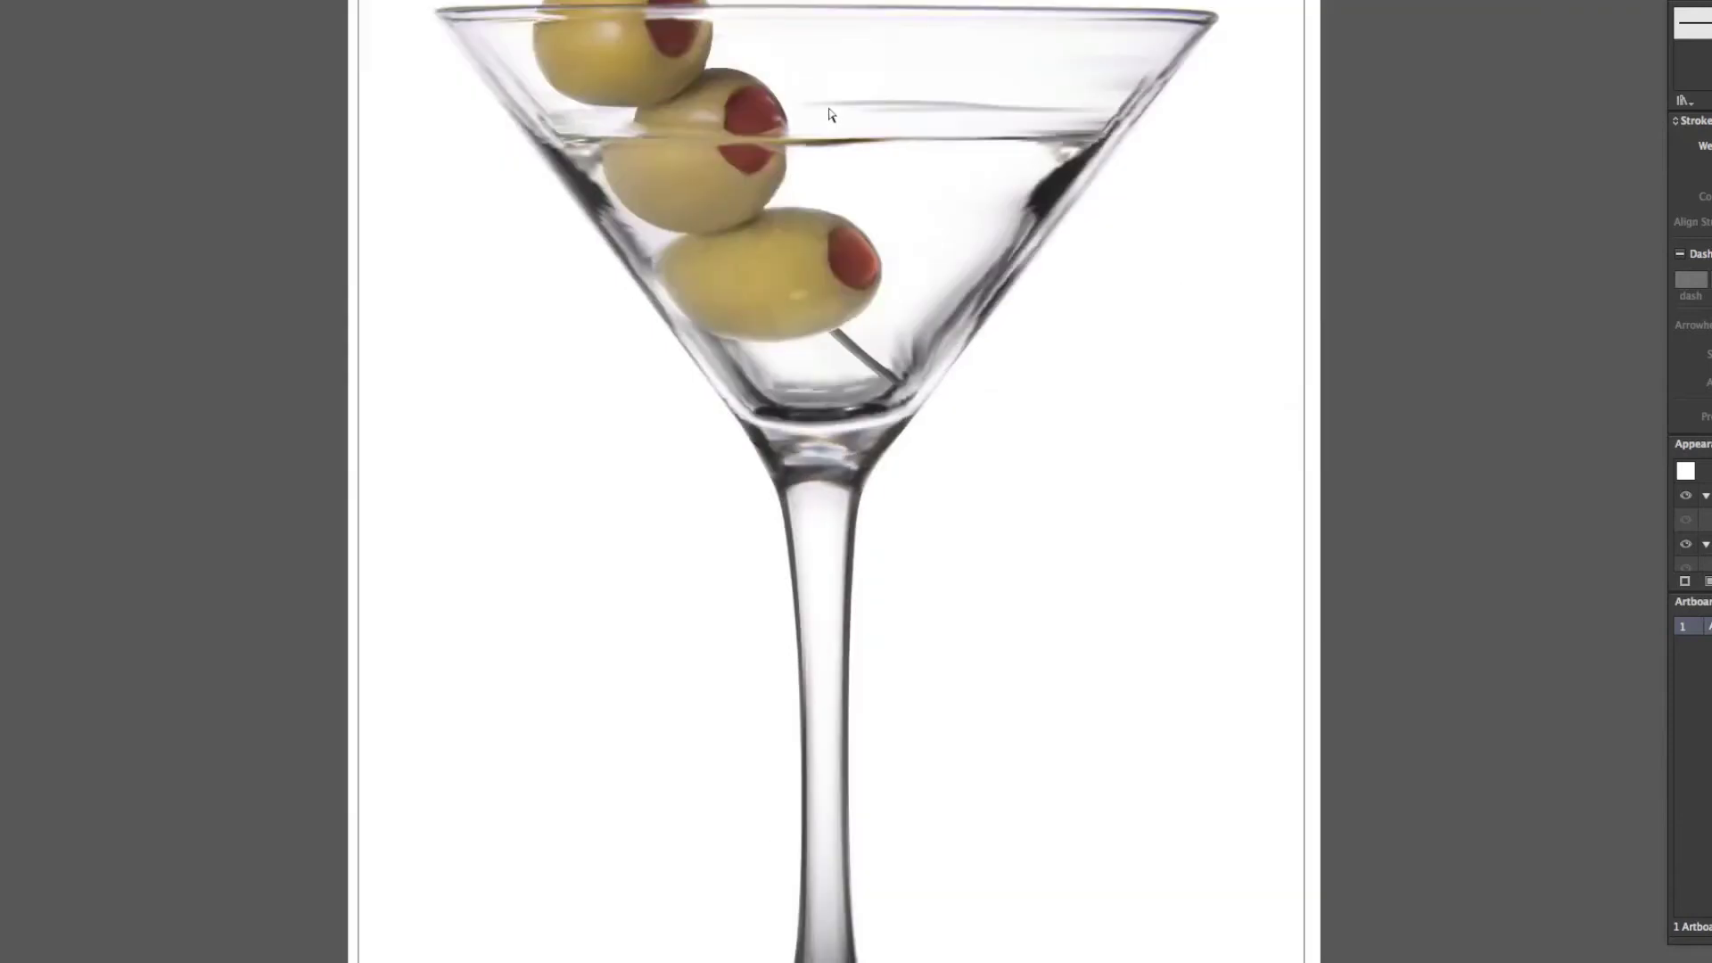
key(super+equal)
drag(769, 298, 780, 317)
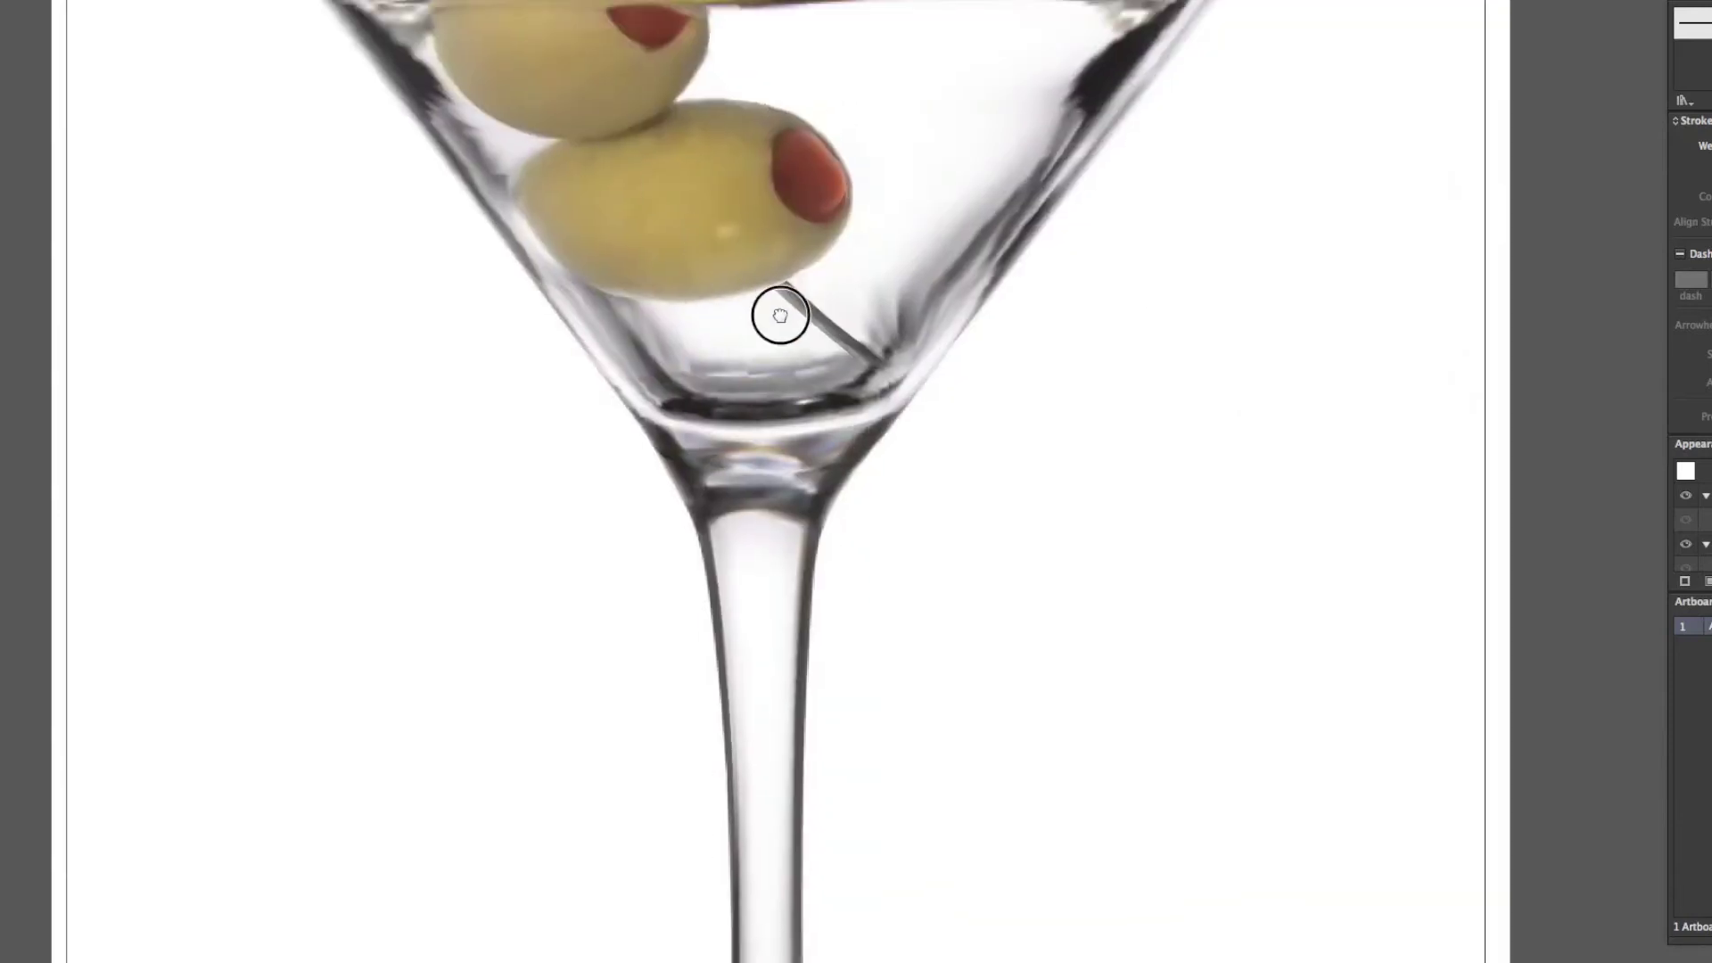
key(m)
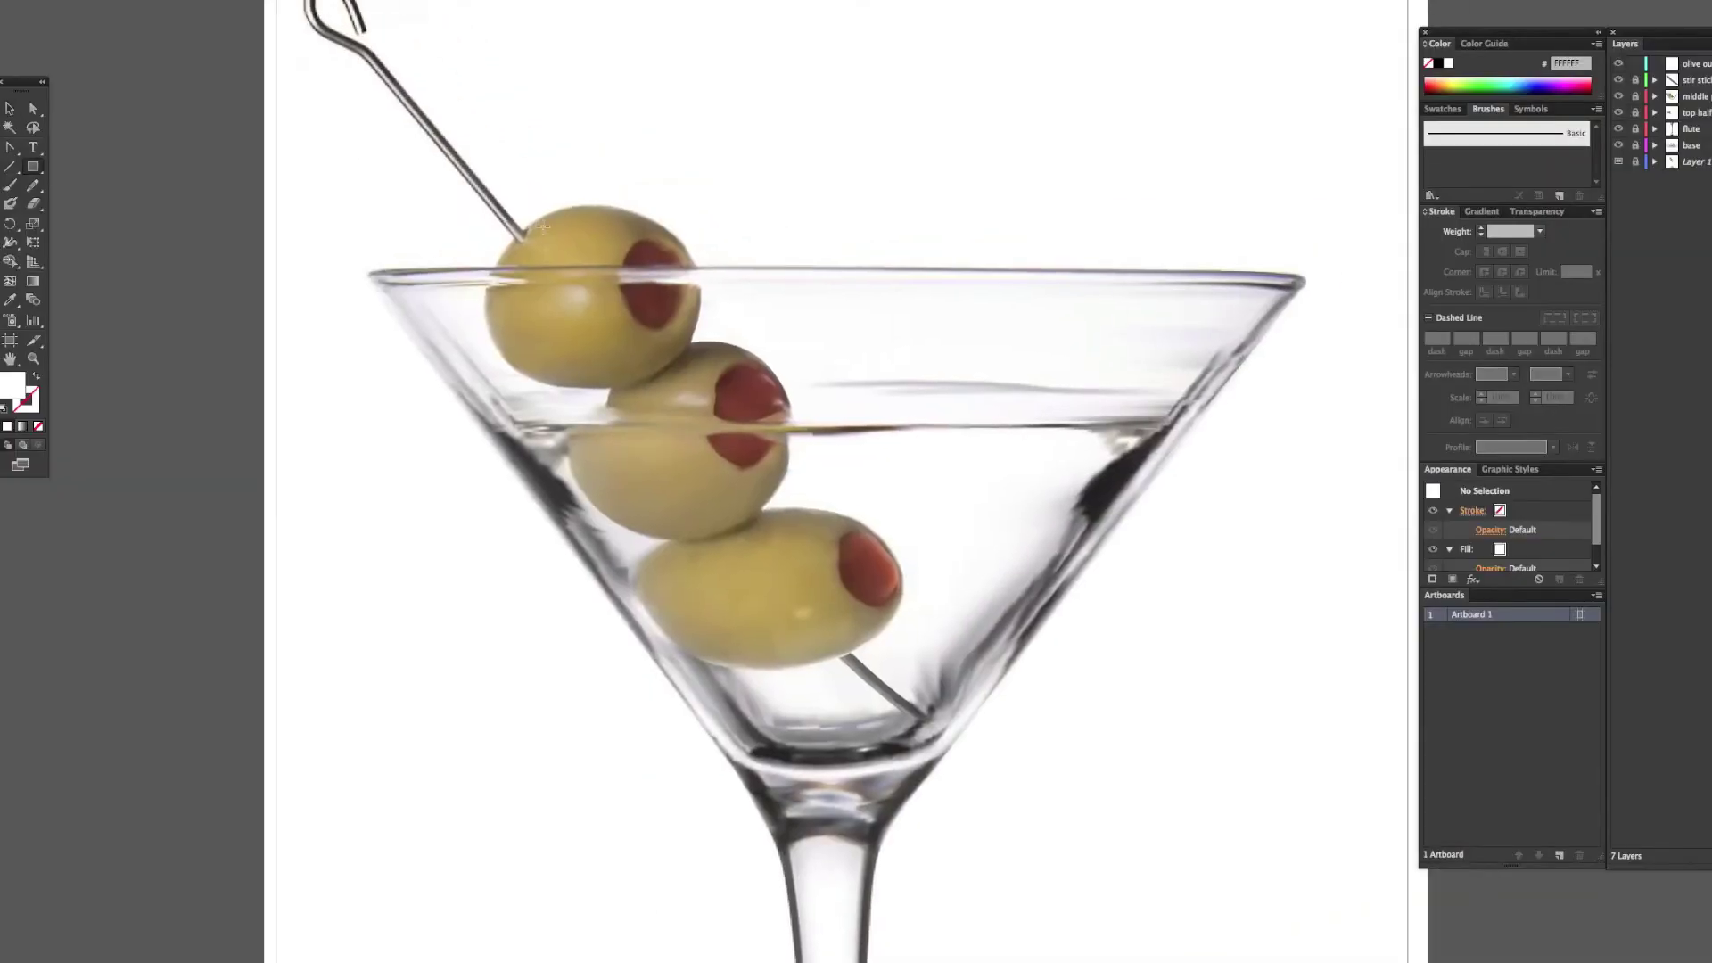
drag(539, 218, 651, 266)
key(u)
click(595, 243)
click(239, 0)
key(super+y)
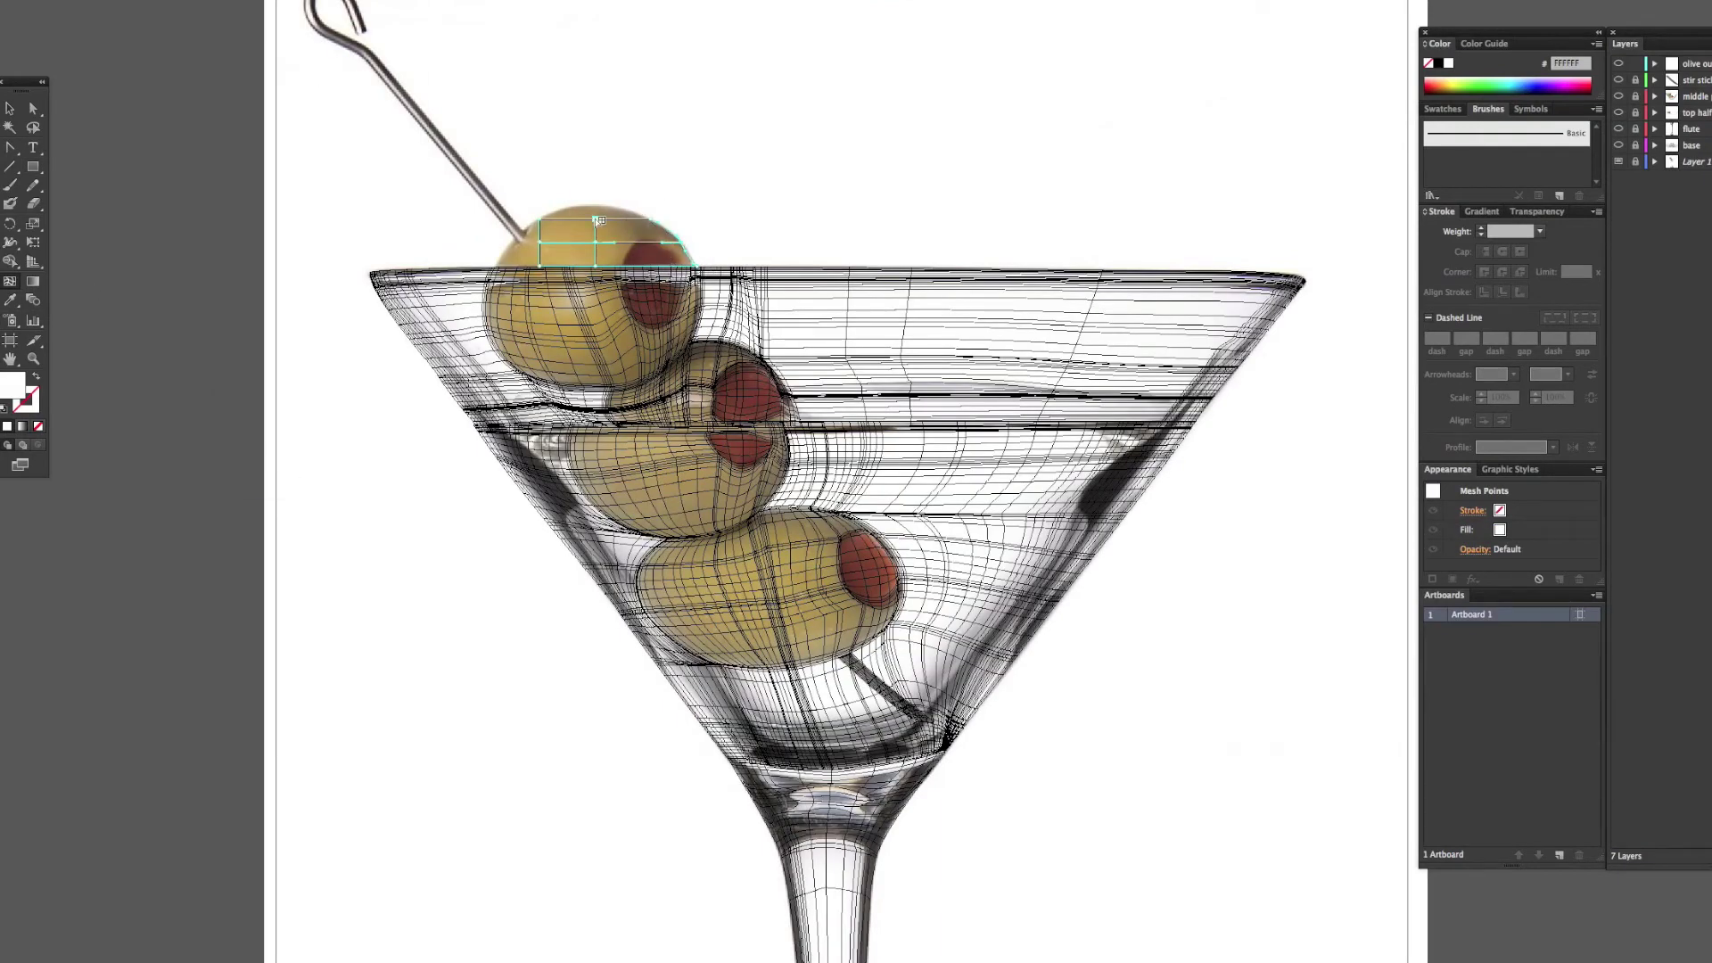
Reshape the new mesh so its top and corner points follow the curved outline of the olive above the rim
drag(595, 219, 595, 205)
key(shift+c)
key(a)
key(i)
drag(540, 266, 548, 211)
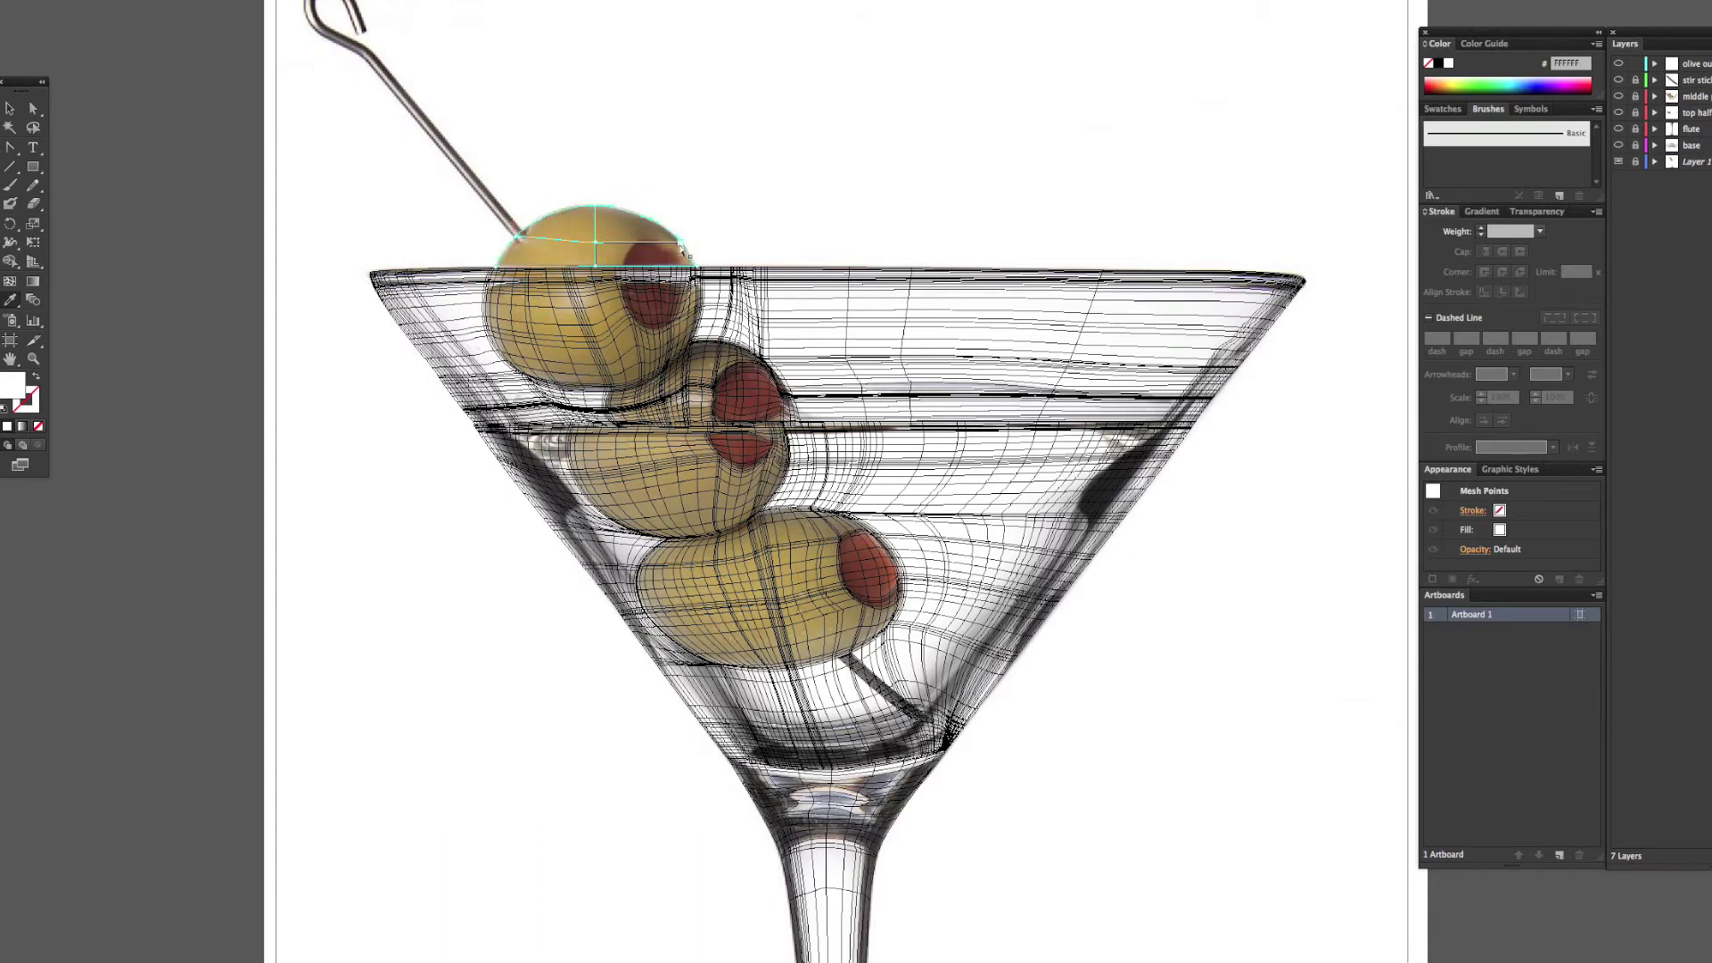
scroll(685, 254, down, 1)
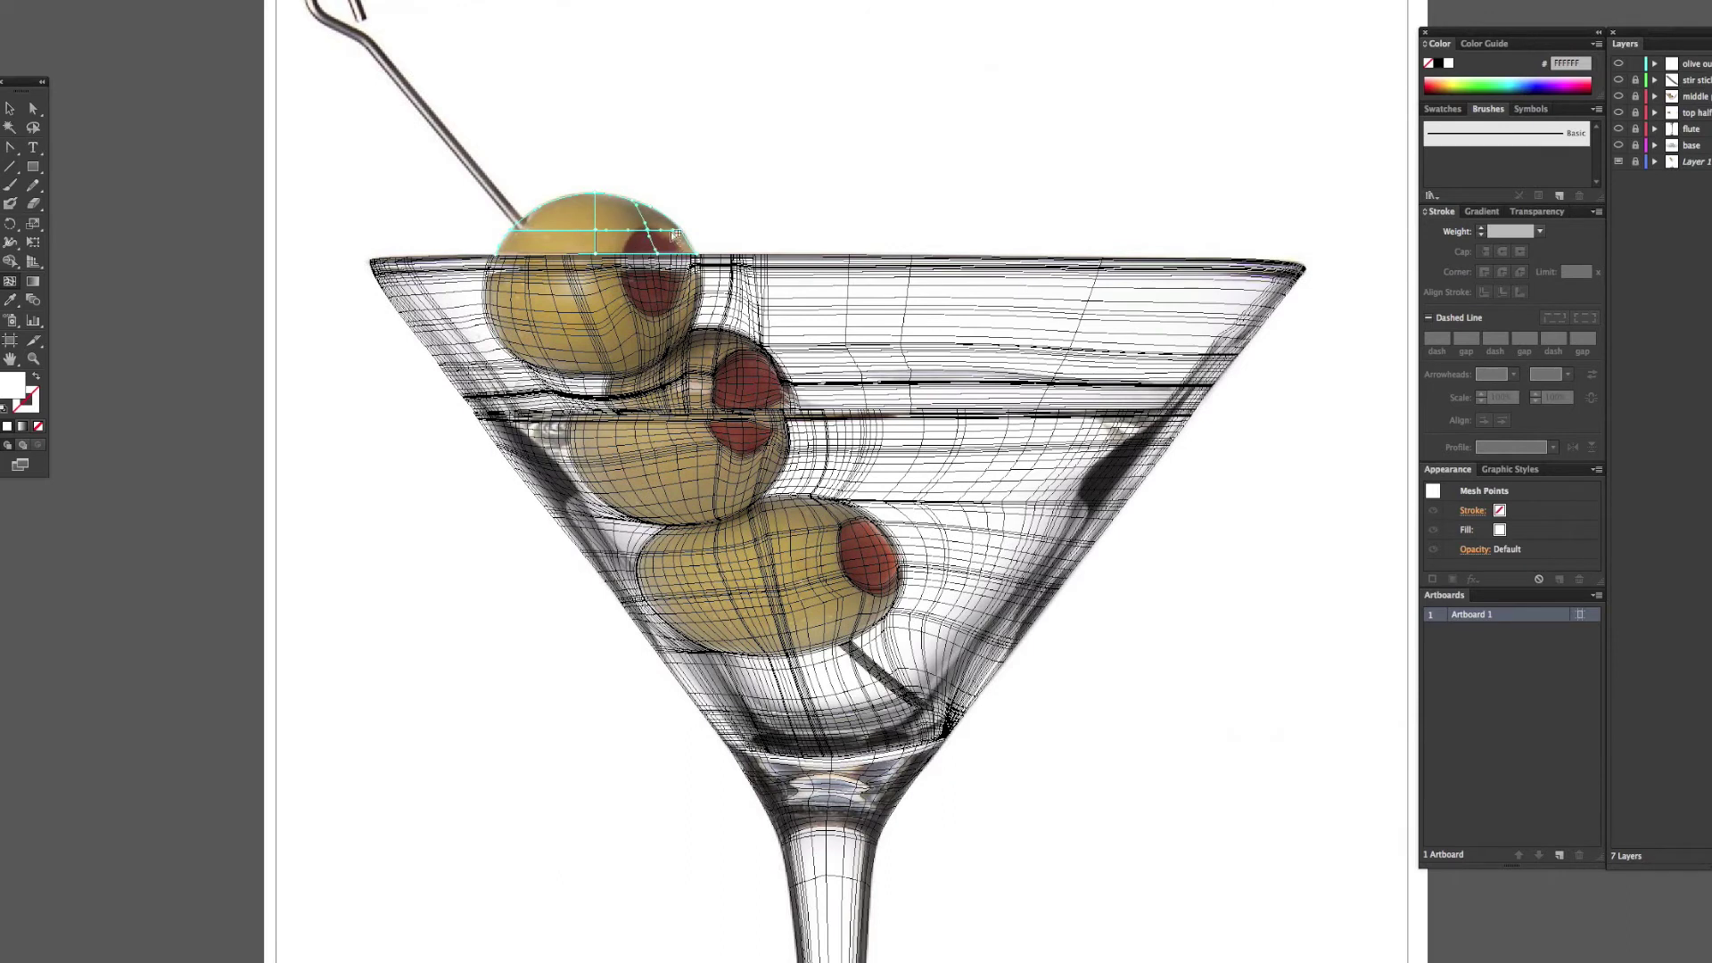
Add mesh rows and columns around the olive's red pimento and one column in the olive's left half
click(625, 256)
click(665, 228)
click(637, 229)
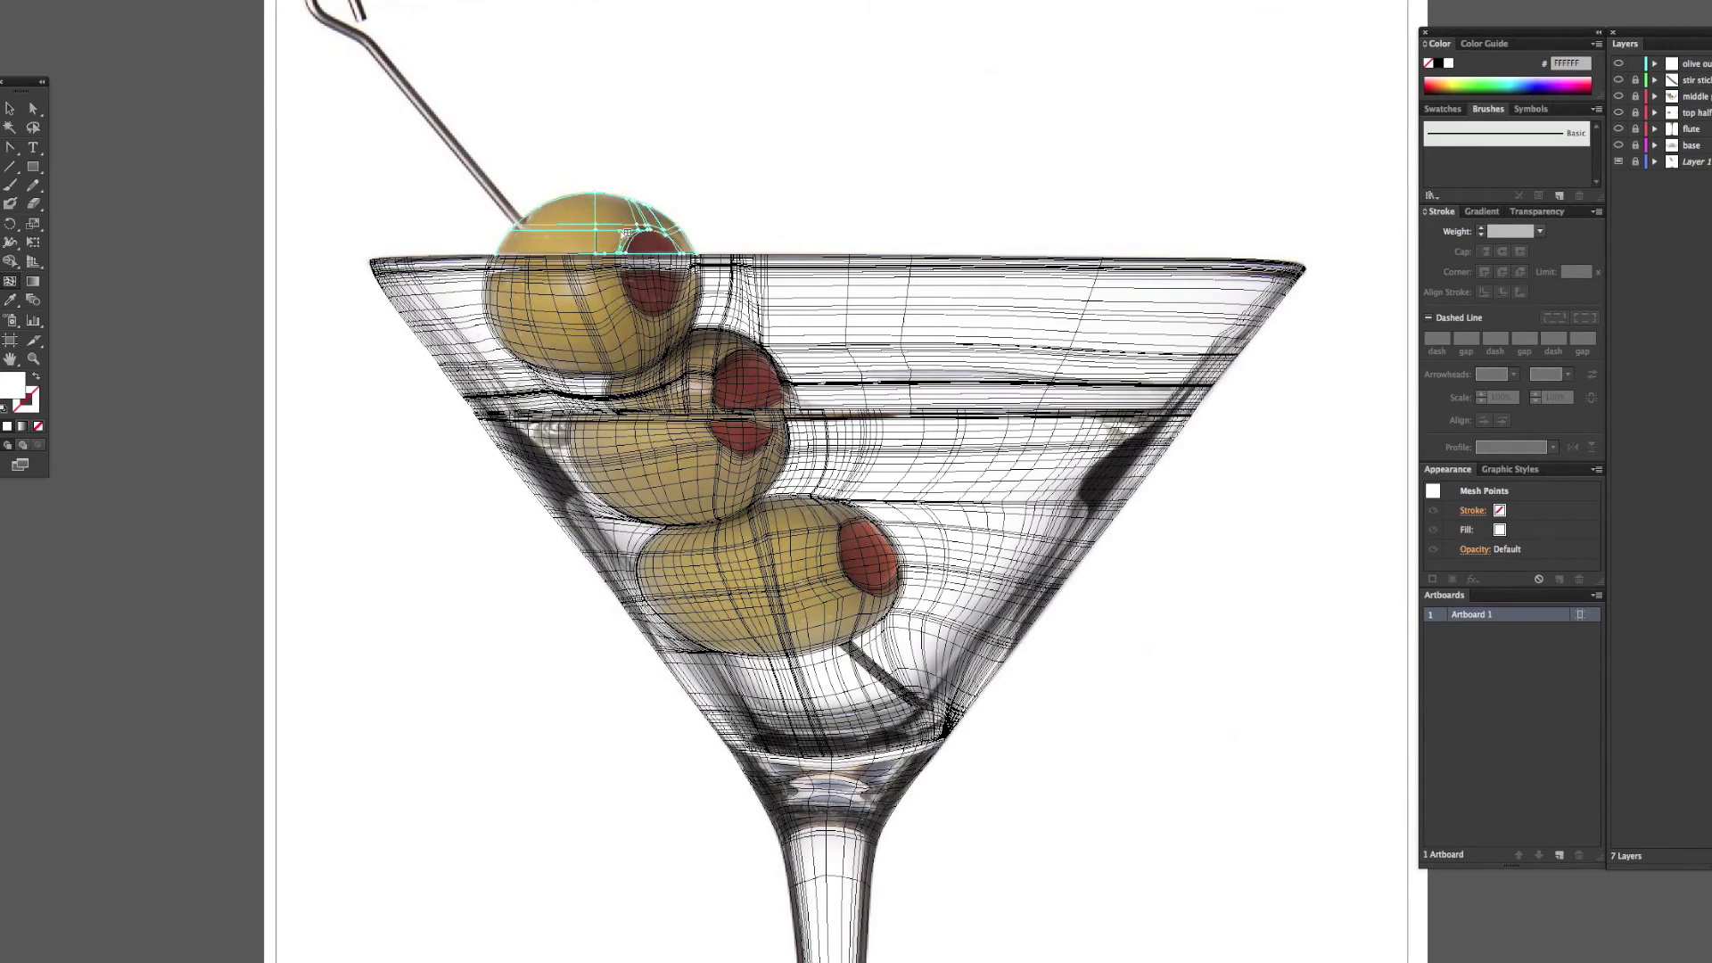
click(674, 235)
click(655, 254)
click(657, 253)
click(691, 244)
click(562, 229)
scroll(570, 232, left, 1)
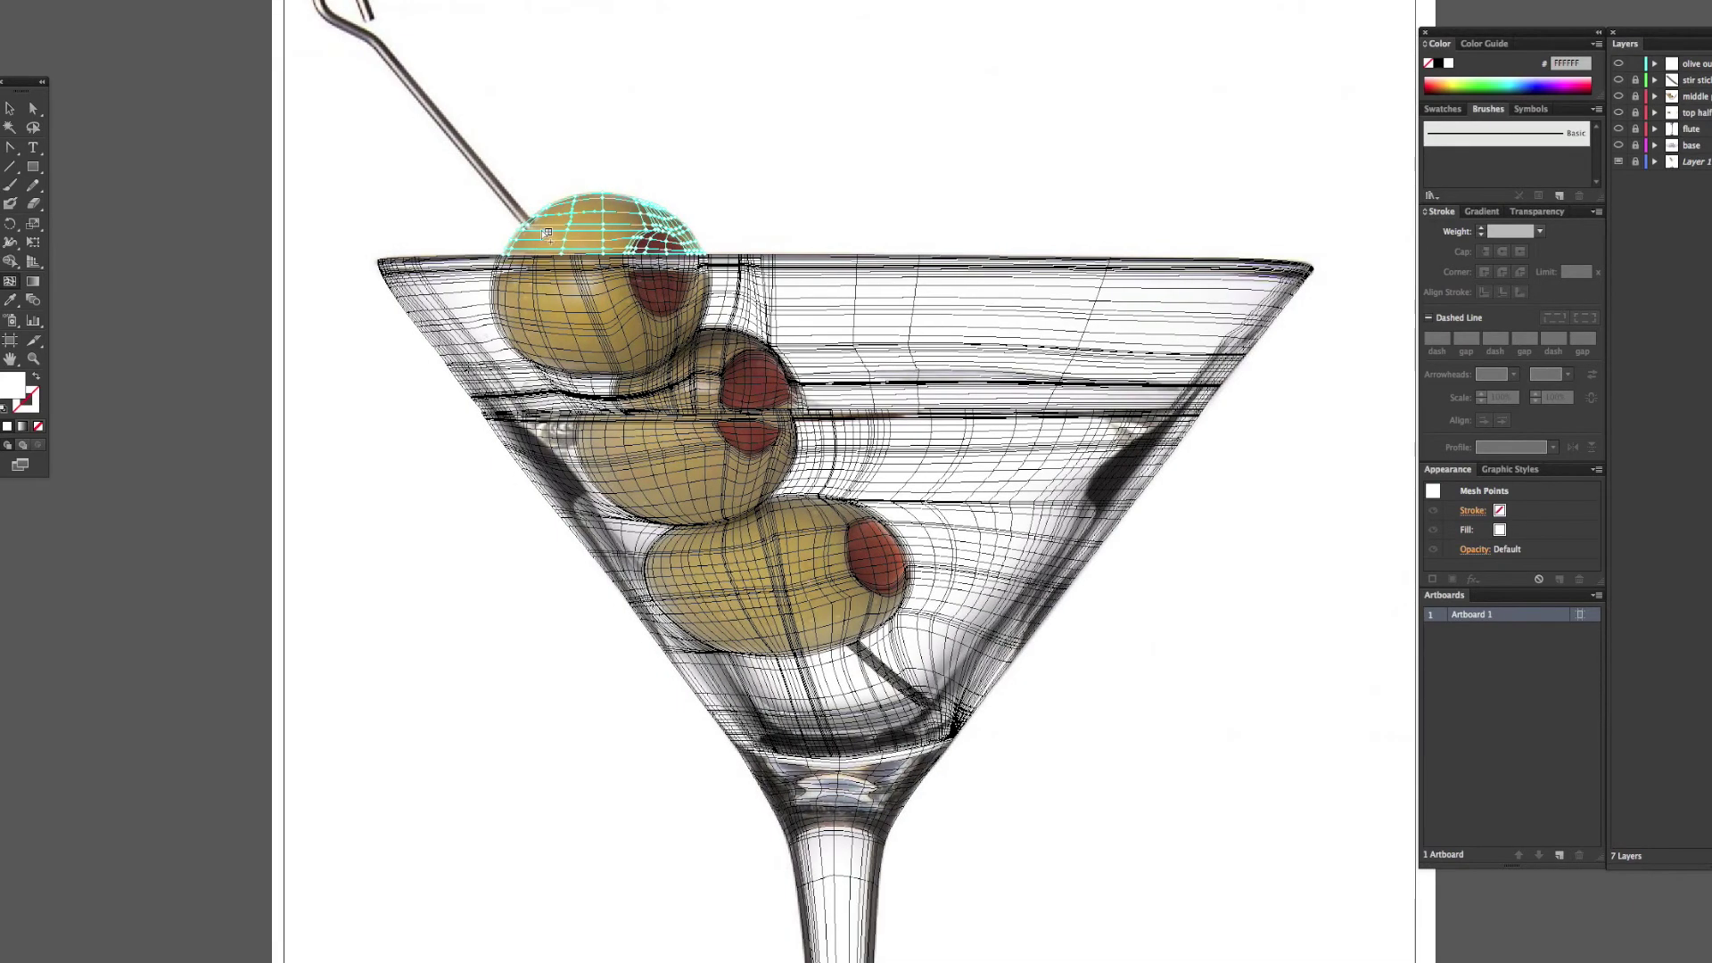
Add mesh lines near the stir stick and refine the mesh points around the pimento's right side
click(538, 226)
click(625, 227)
key(super+equal)
key(super+equal)
drag(527, 234, 875, 684)
click(809, 442)
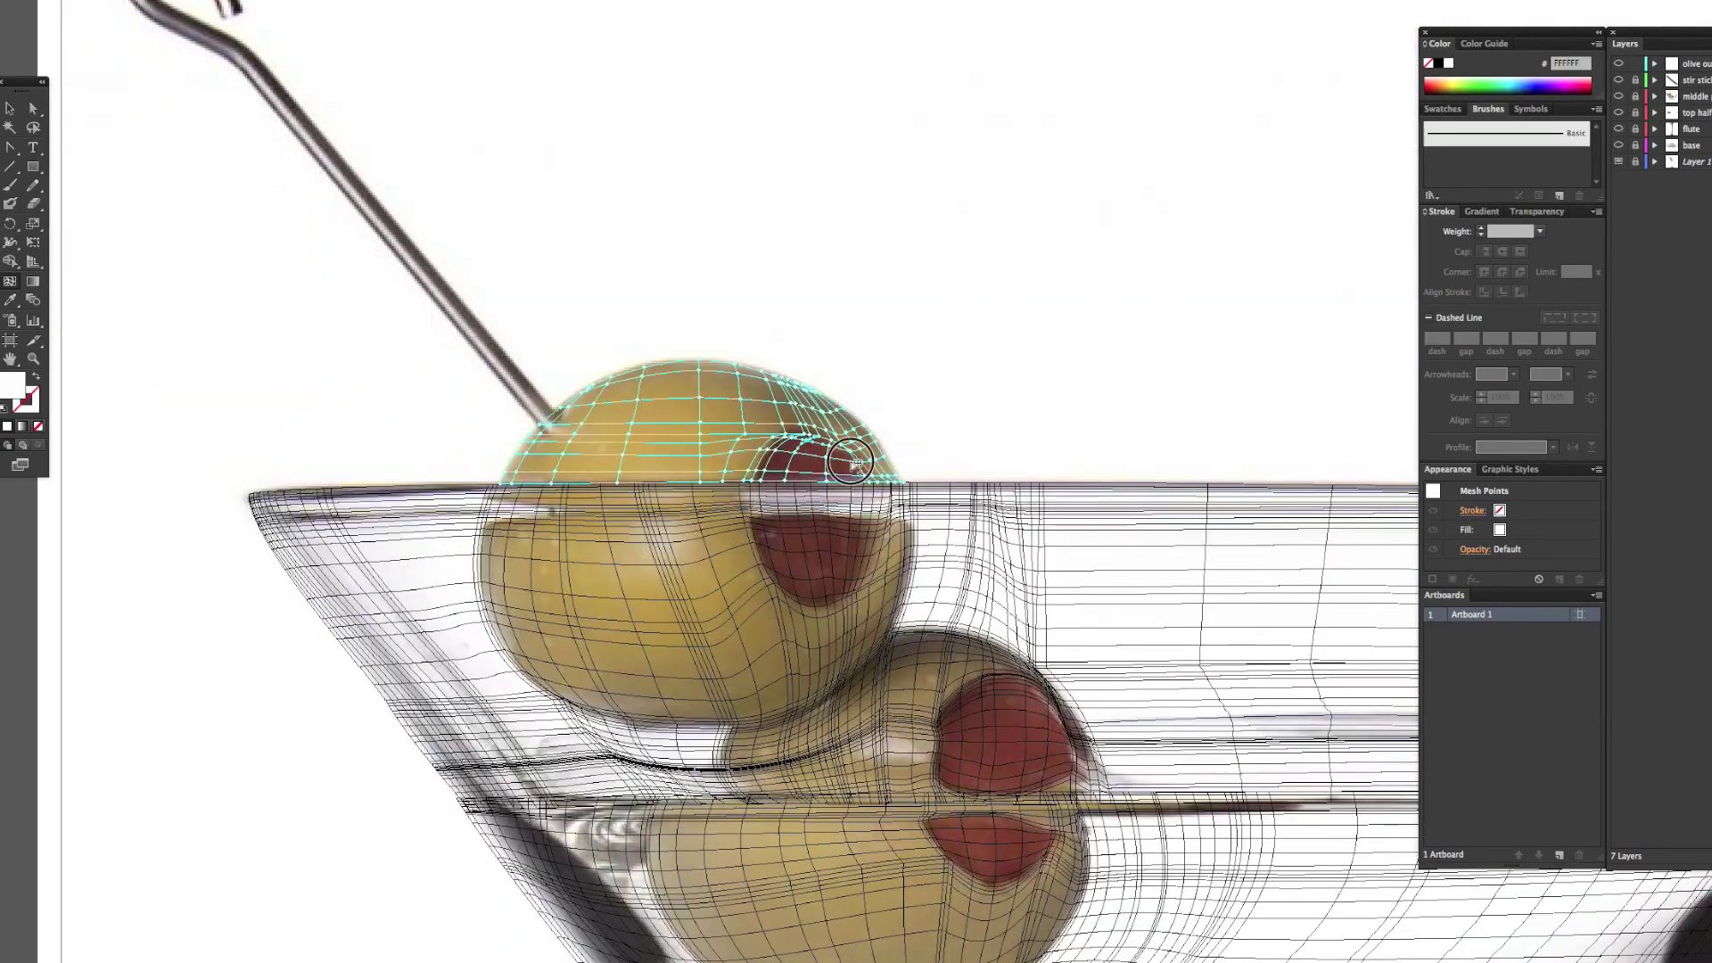
click(848, 452)
Colour the mesh points on the olive's left edge, from the rim up to the stir stick, with colours sampled from the photo
key(super+equal)
key(super+equal)
key(super+equal)
drag(903, 480, 1263, 441)
key(i)
click(268, 443)
click(280, 414)
click(330, 333)
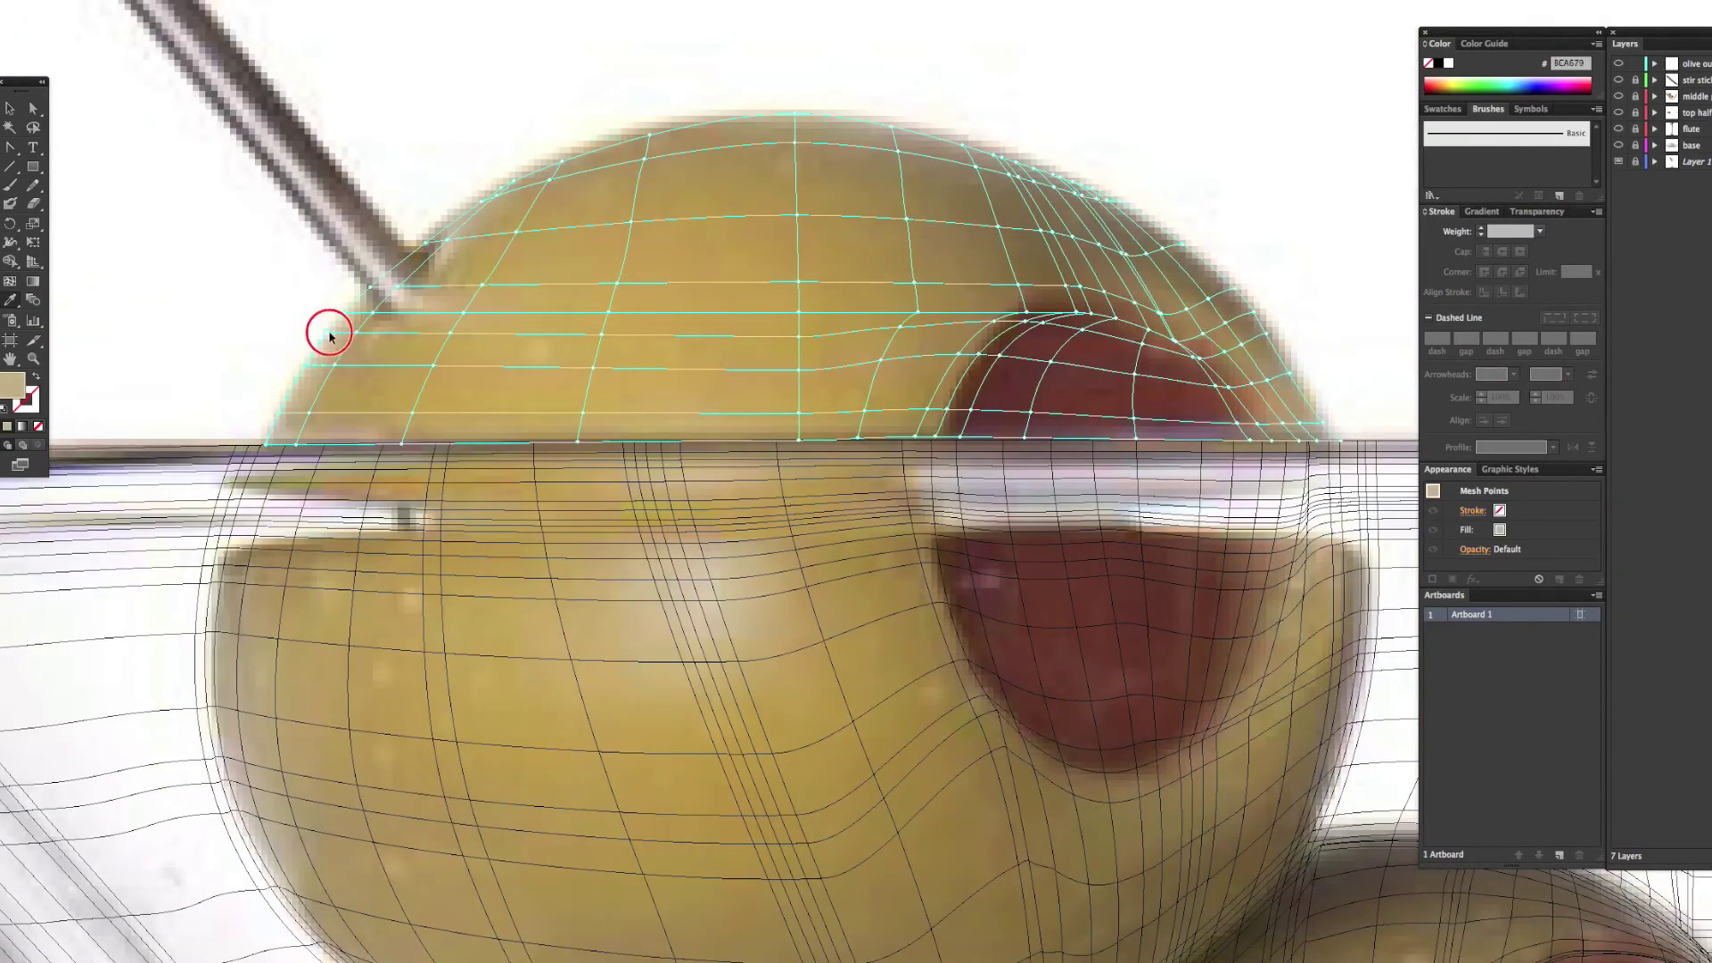
click(370, 288)
Colour the mesh points along the olive's upper left edge beyond the stir stick with matching photo colours
super+click(425, 242)
click(426, 242)
super+click(483, 201)
click(482, 202)
super+click(501, 188)
click(502, 188)
super+click(447, 239)
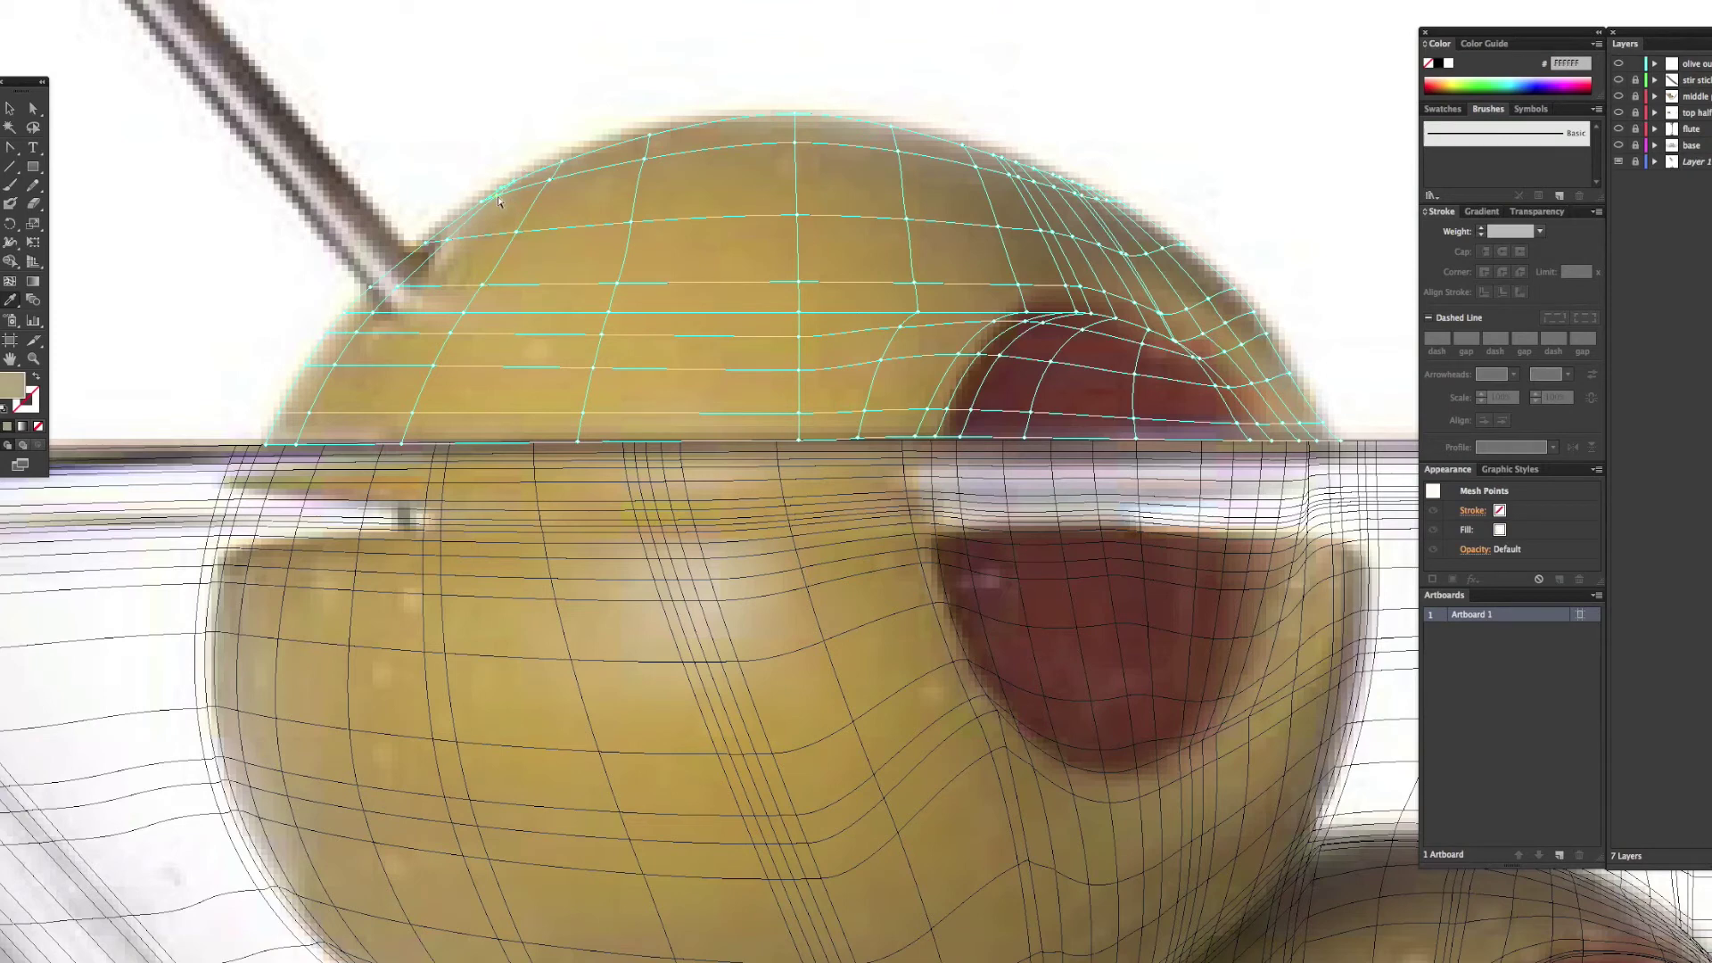
click(447, 239)
Colour the mesh column just inside the olive's left edge down to the rim, finishing at the lower left corner
super+click(398, 286)
super+click(372, 312)
super+click(334, 365)
super+click(310, 413)
super+click(296, 443)
click(296, 444)
click(9, 282)
click(272, 434)
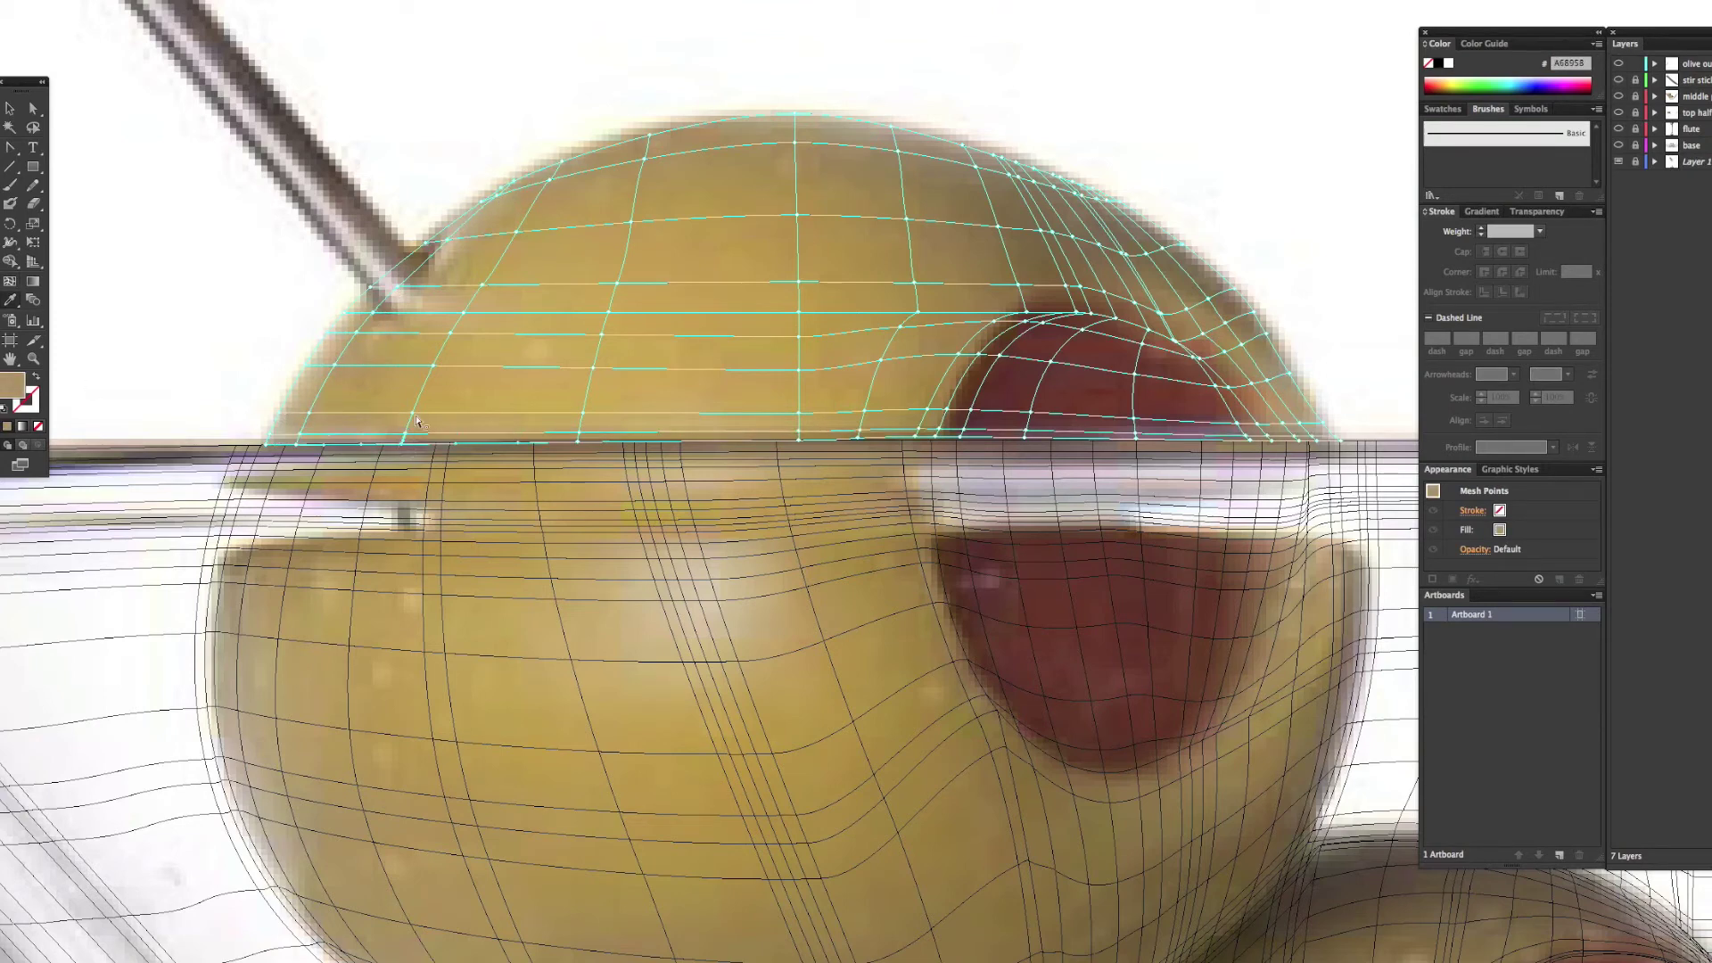
click(265, 448)
Colour the mesh points in the olive's middle columns, from its top edge down to the rim, with sampled photo colours
click(460, 313)
click(649, 137)
click(630, 219)
click(592, 368)
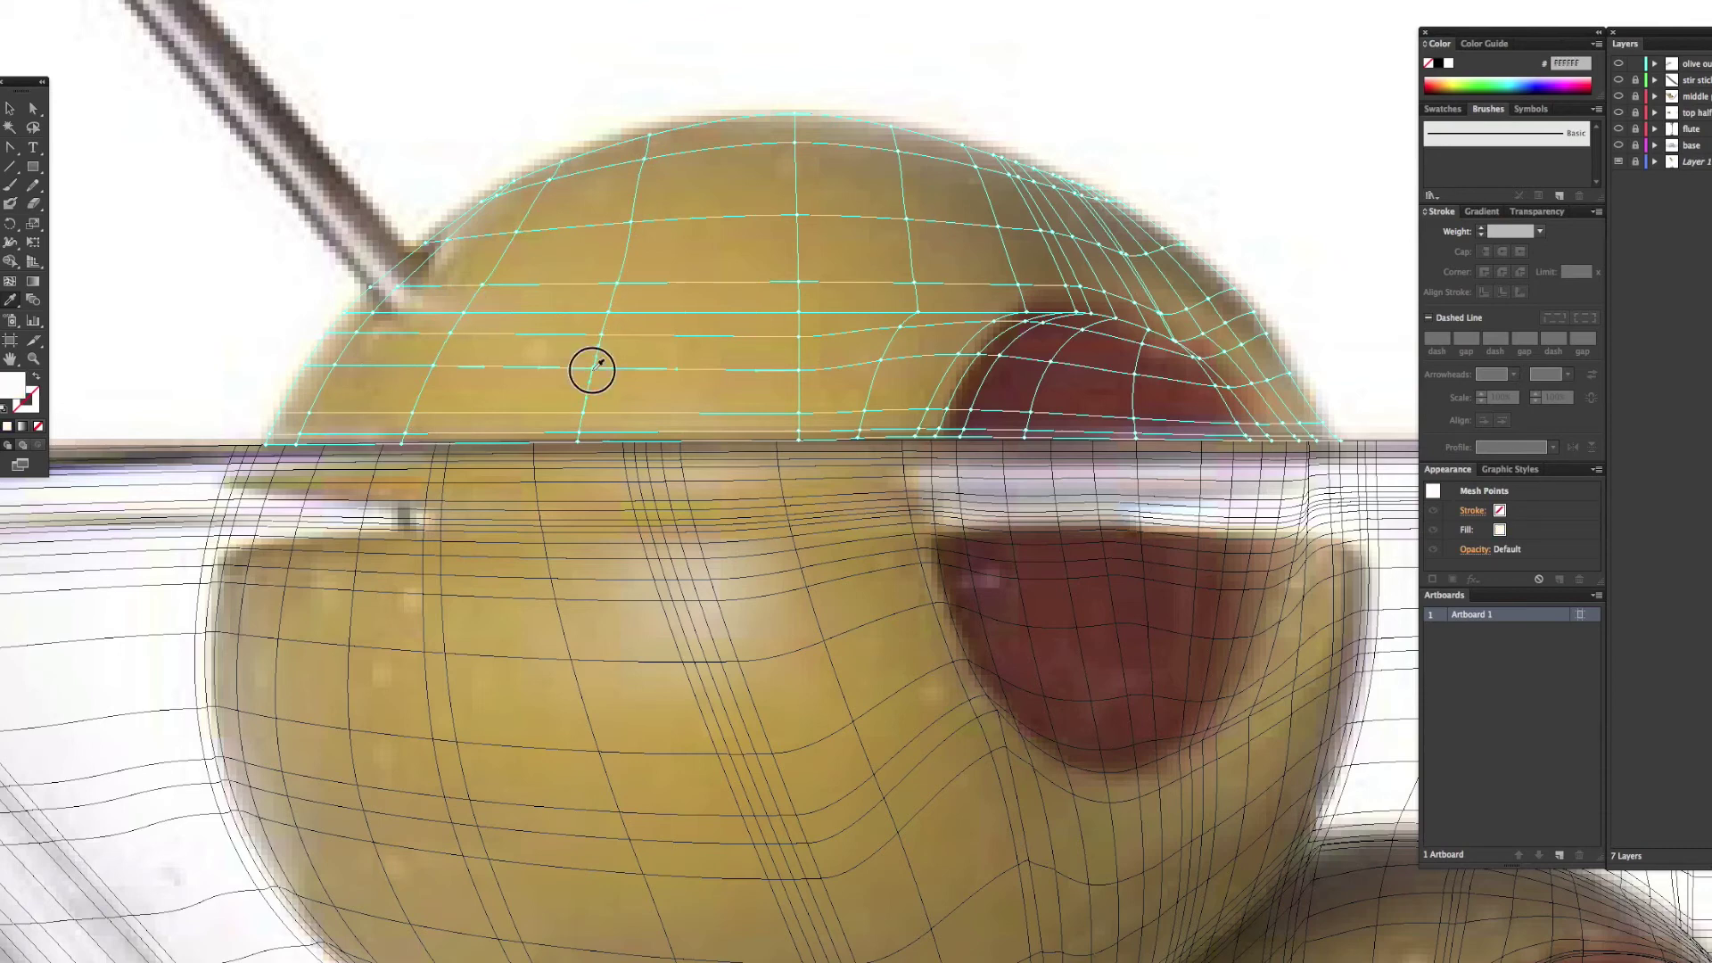
click(578, 441)
click(799, 283)
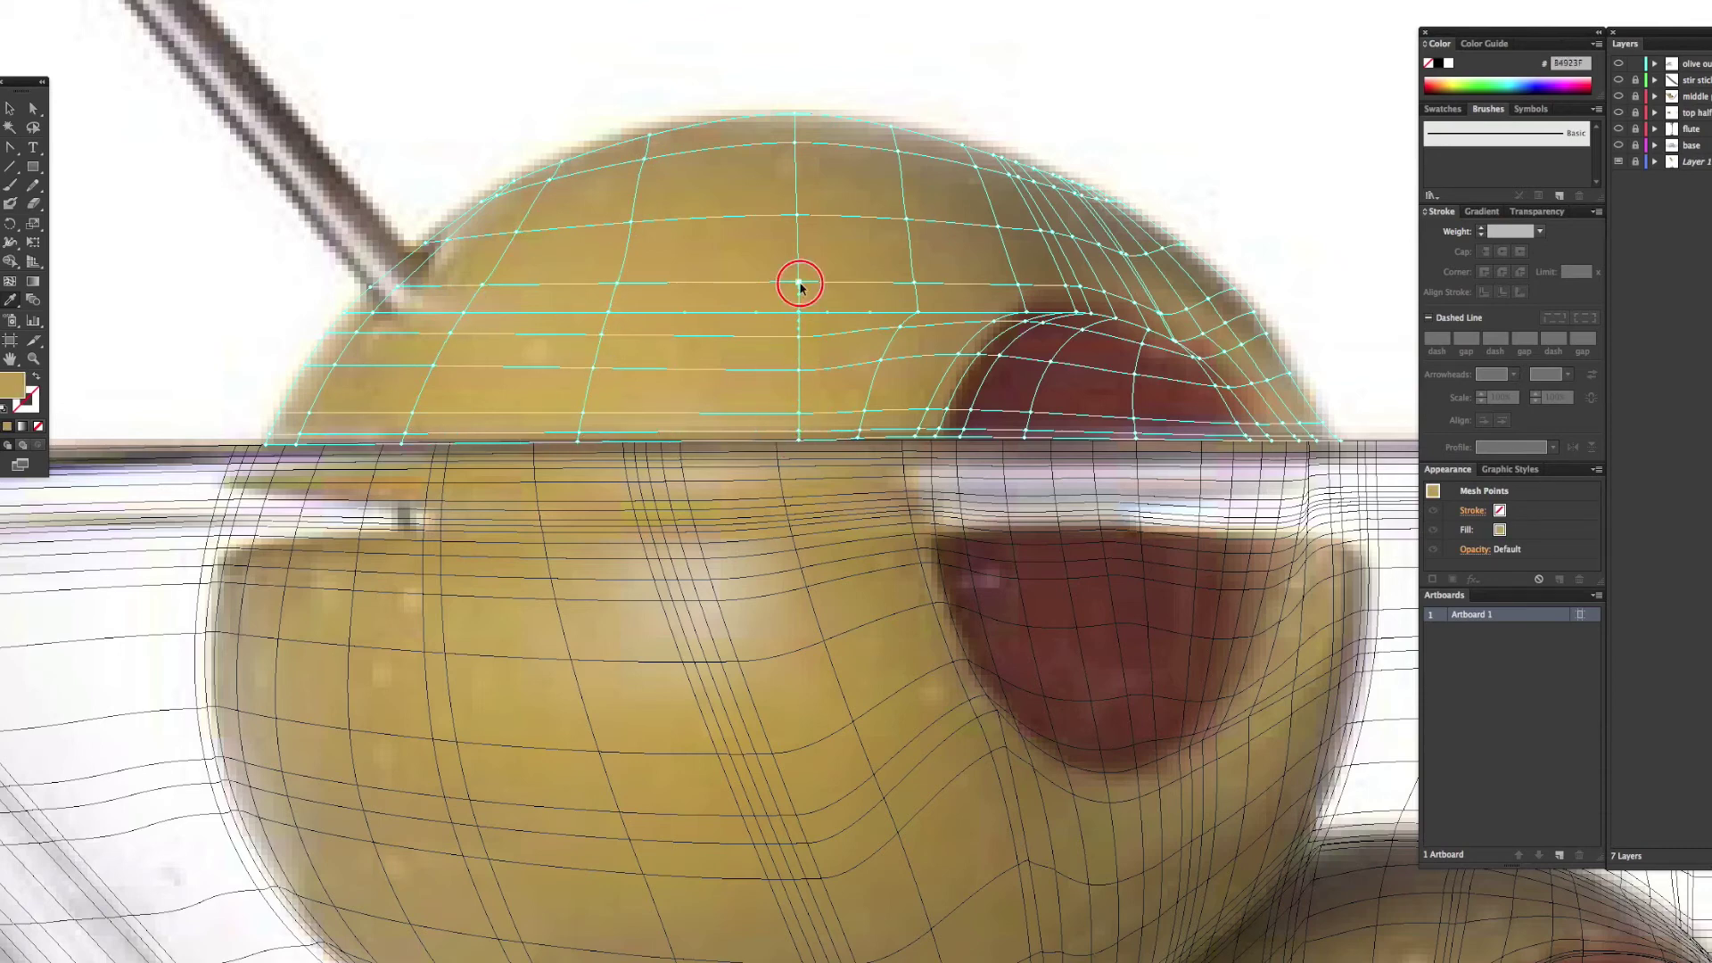
click(900, 326)
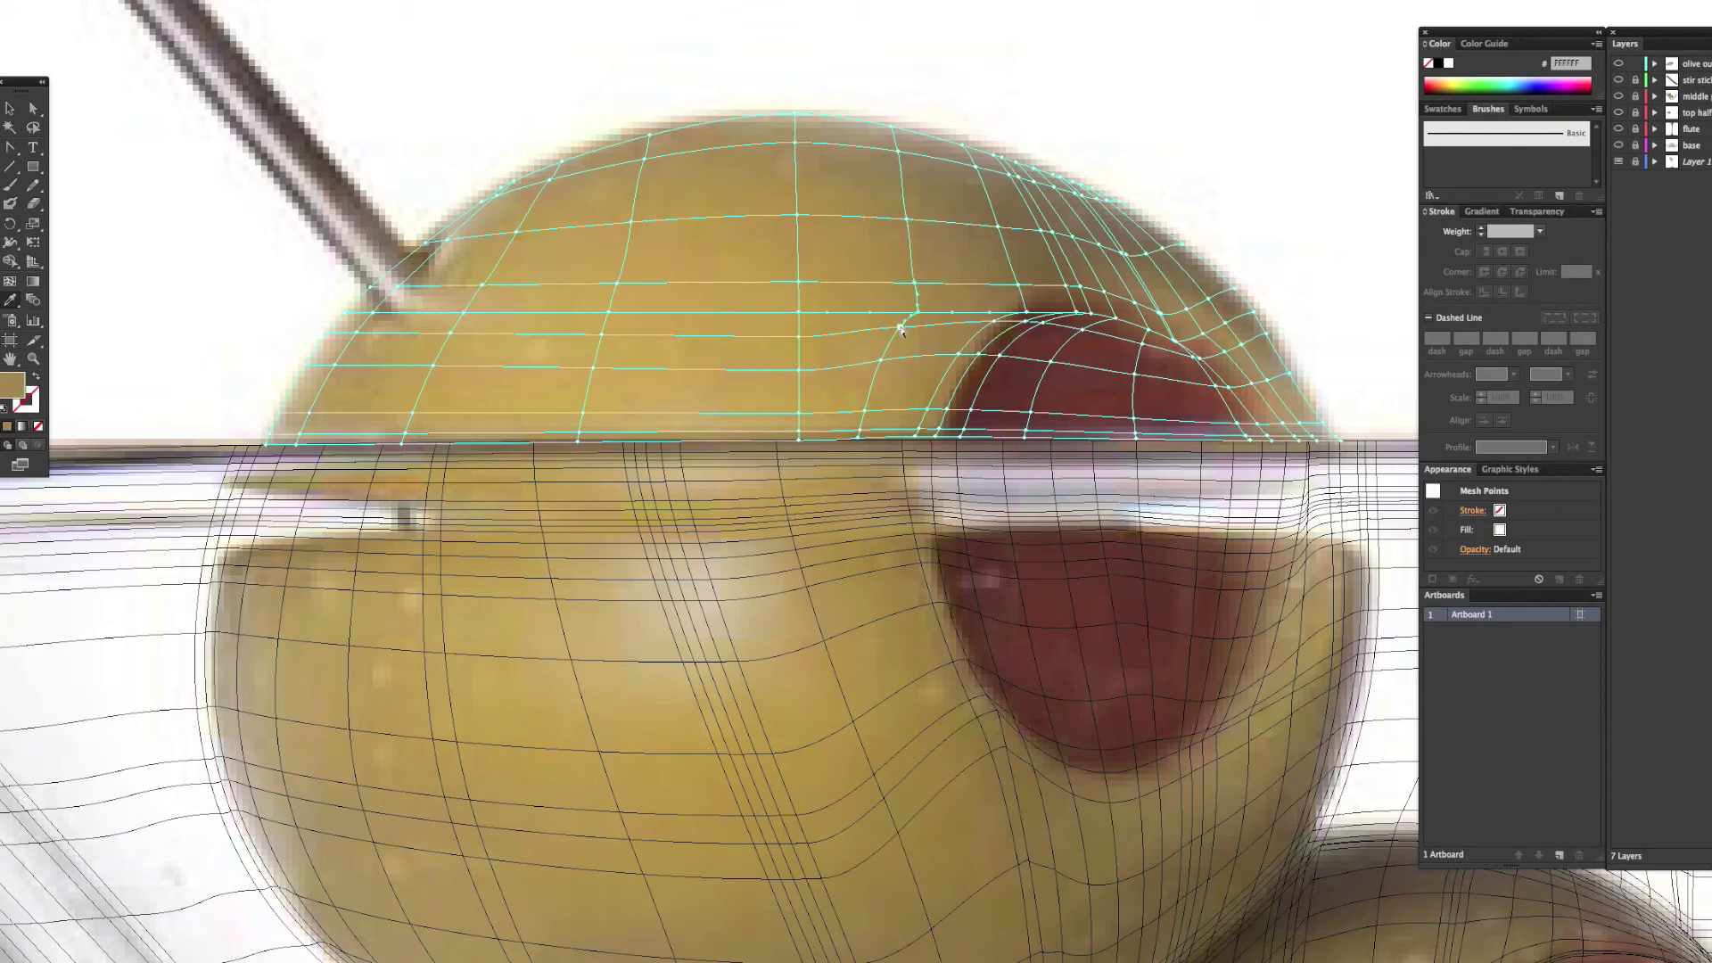
Colour the mesh points around the pimento's top and left edges and along its base at the rim from the photo
click(1027, 310)
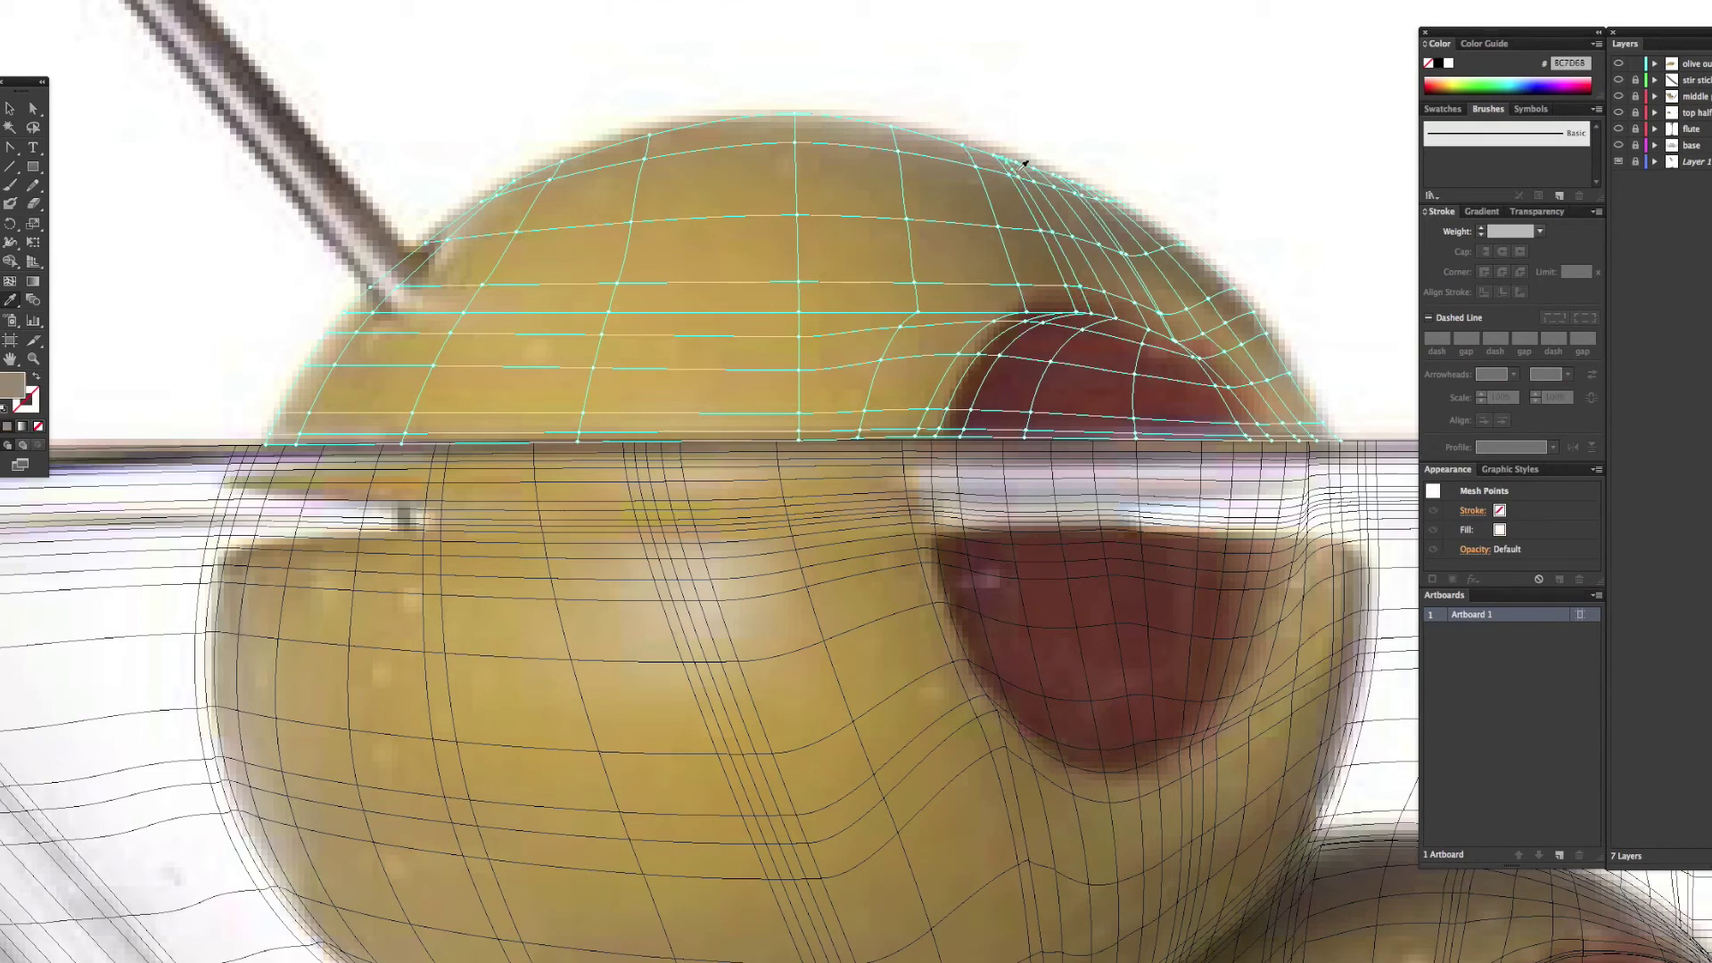
click(1073, 239)
click(1082, 330)
click(1026, 323)
click(978, 355)
scroll(937, 432, up, 1)
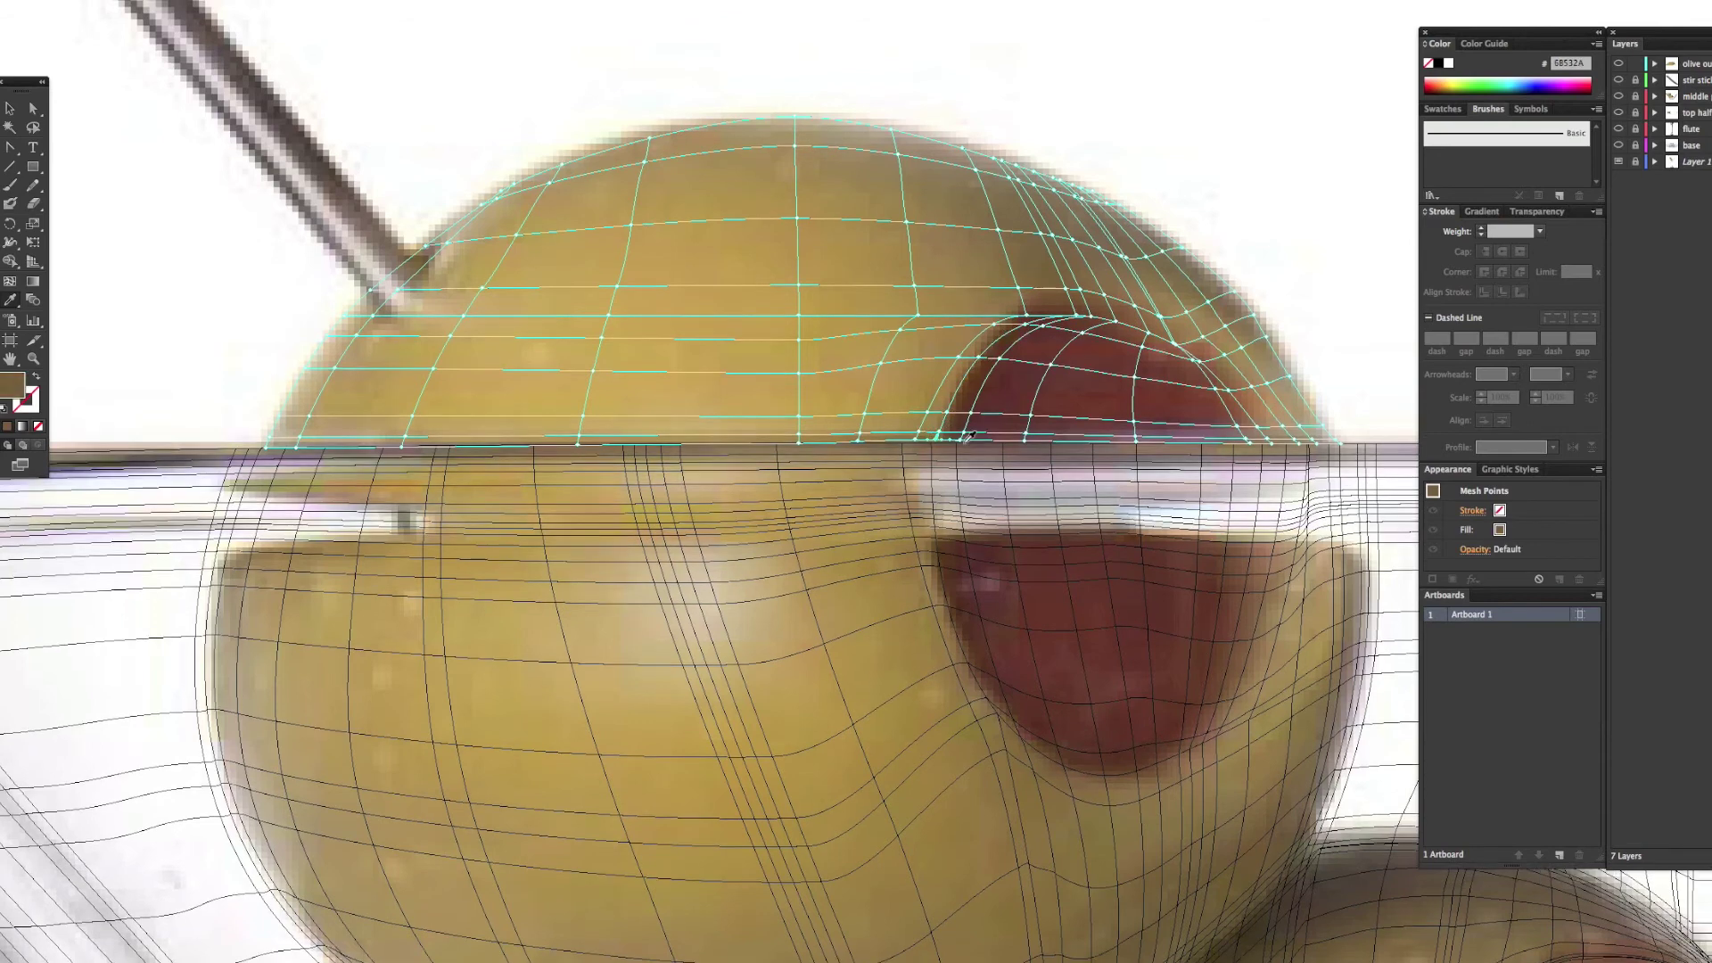
click(965, 453)
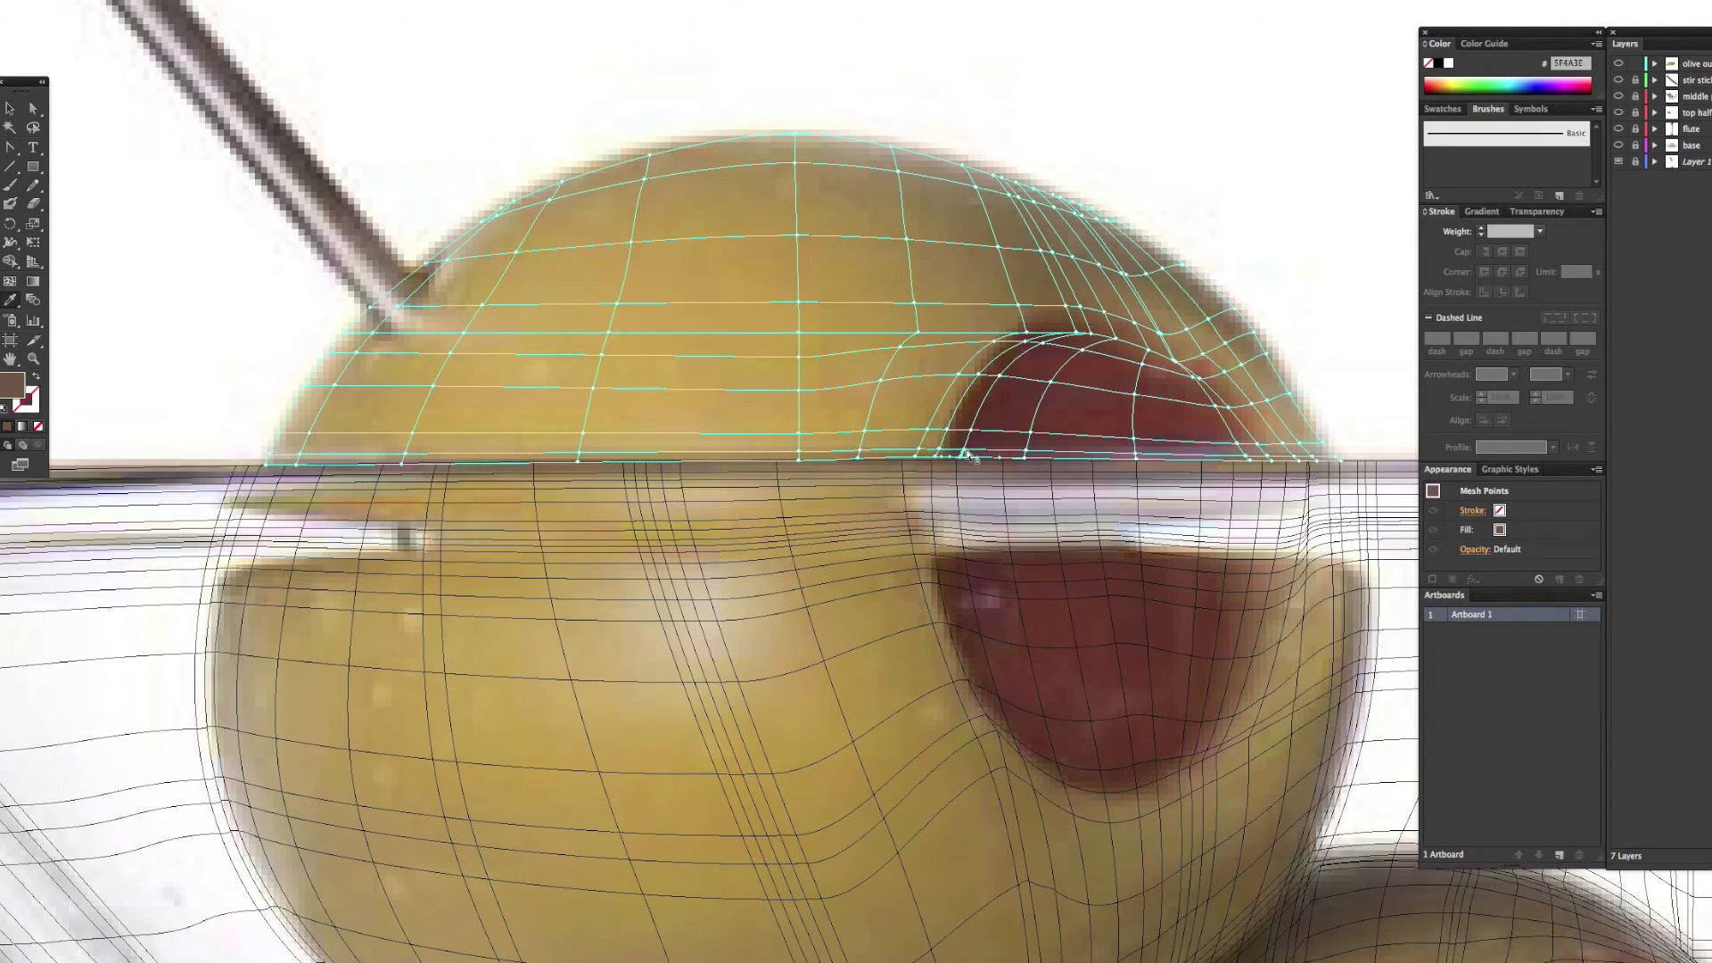
click(1025, 455)
Colour the mesh points between the pimento and the olive's right edge, down to the lower right corner, from the photo
click(1129, 278)
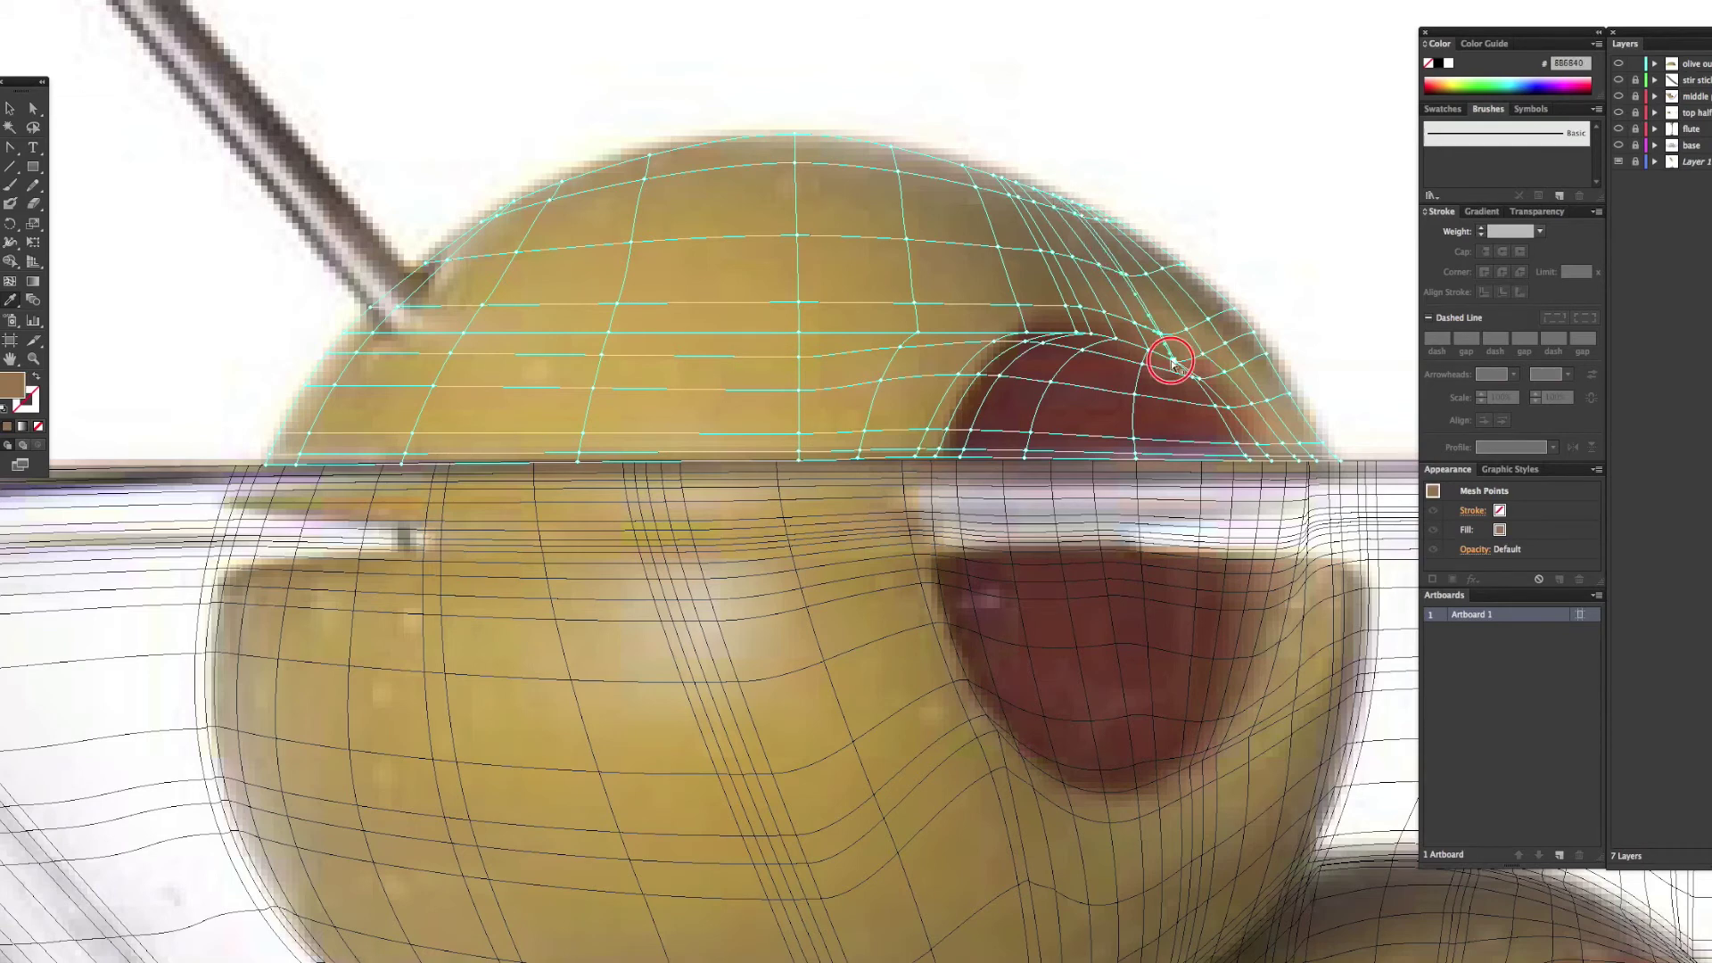
click(1250, 464)
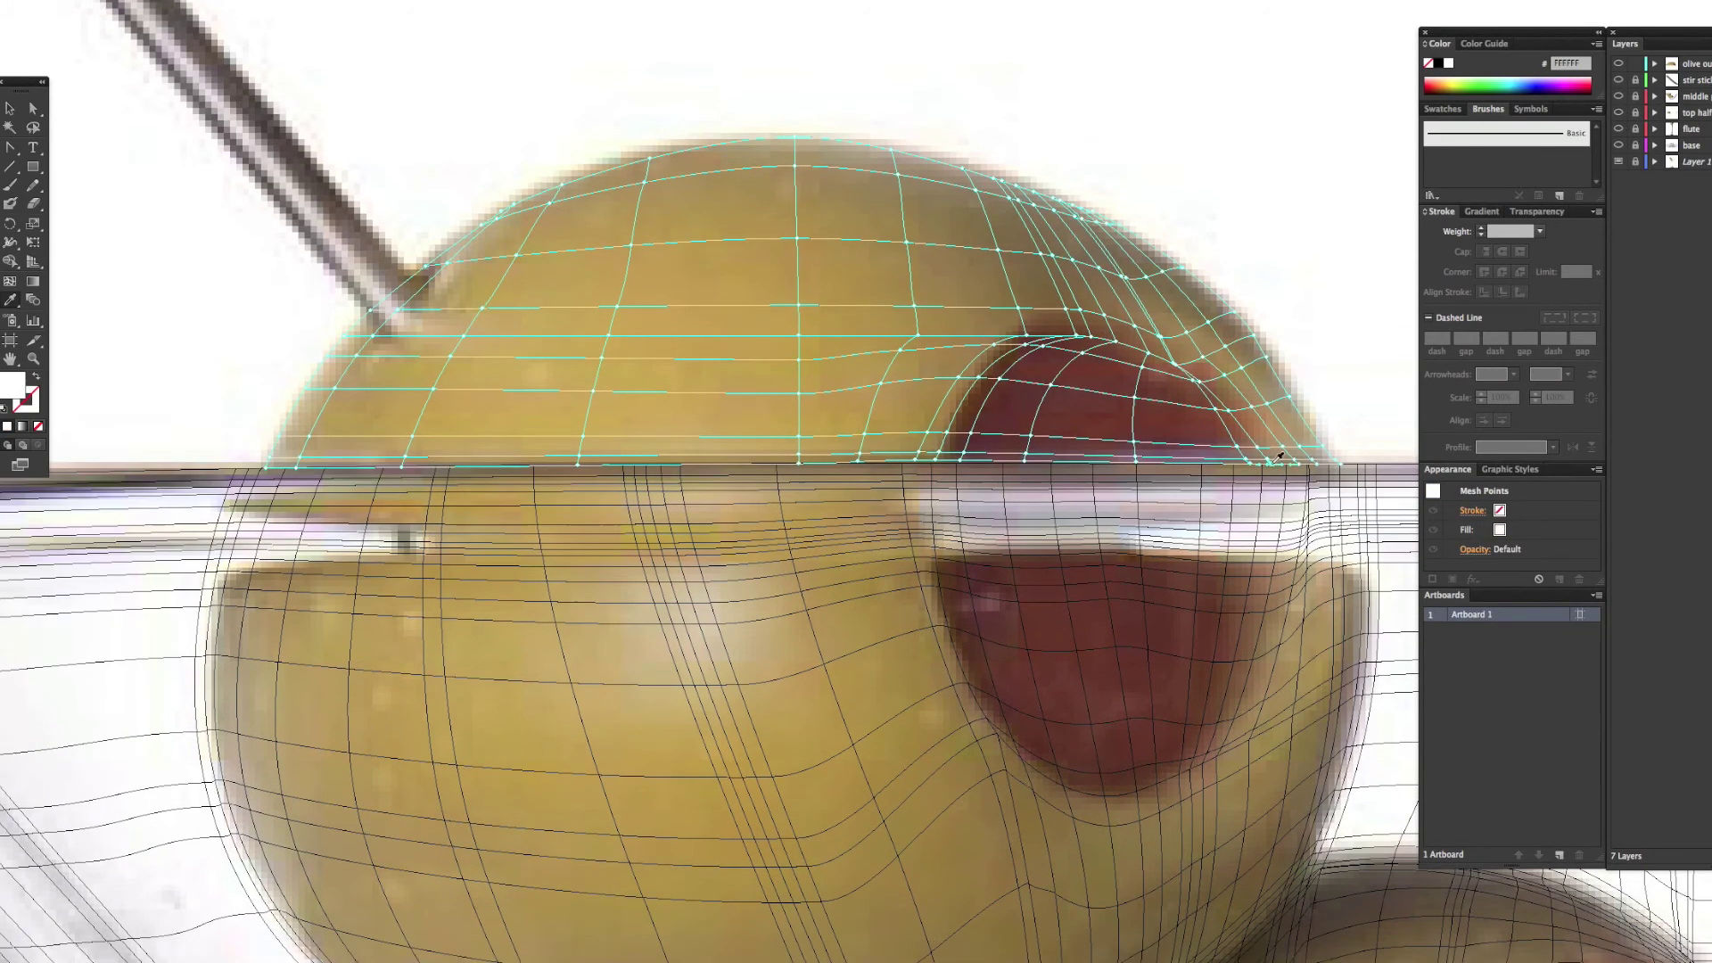
click(1162, 335)
click(1128, 278)
click(1314, 453)
click(1281, 445)
click(1319, 463)
click(1333, 459)
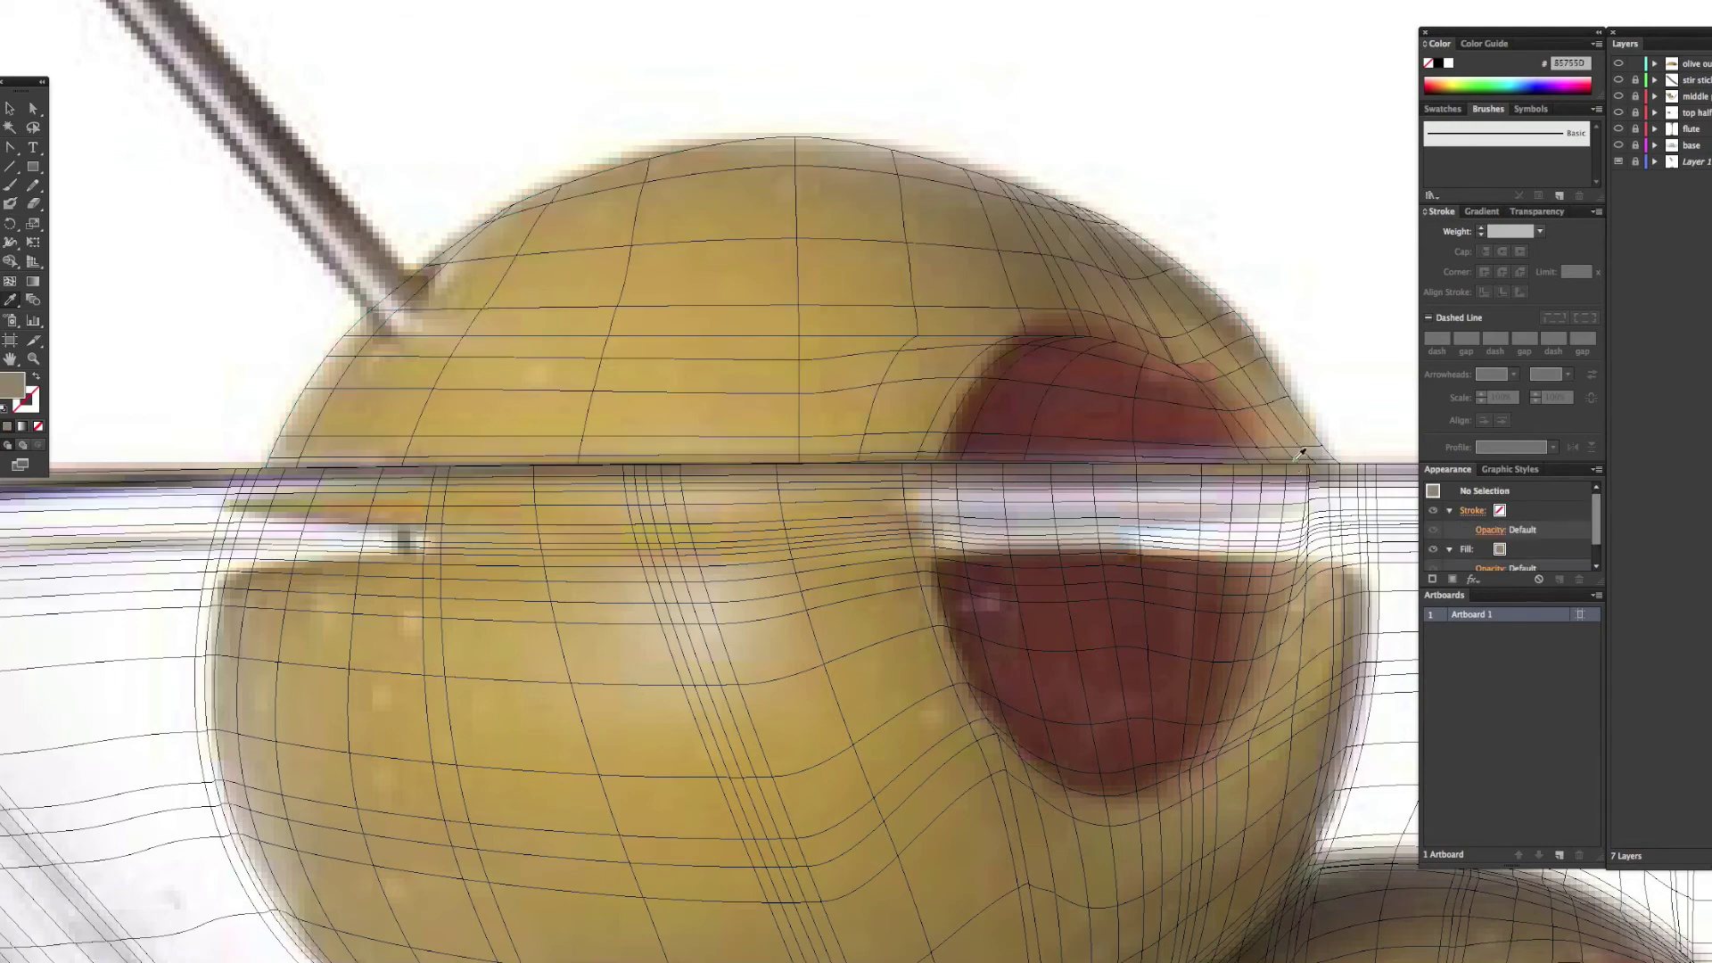
click(1337, 462)
Display the artwork in preview and refine the olive mesh points around the pimento's top and the upper right edge
key(super+minus)
key(super+minus)
click(218, 1)
click(240, 2)
super+click(979, 355)
super+click(980, 353)
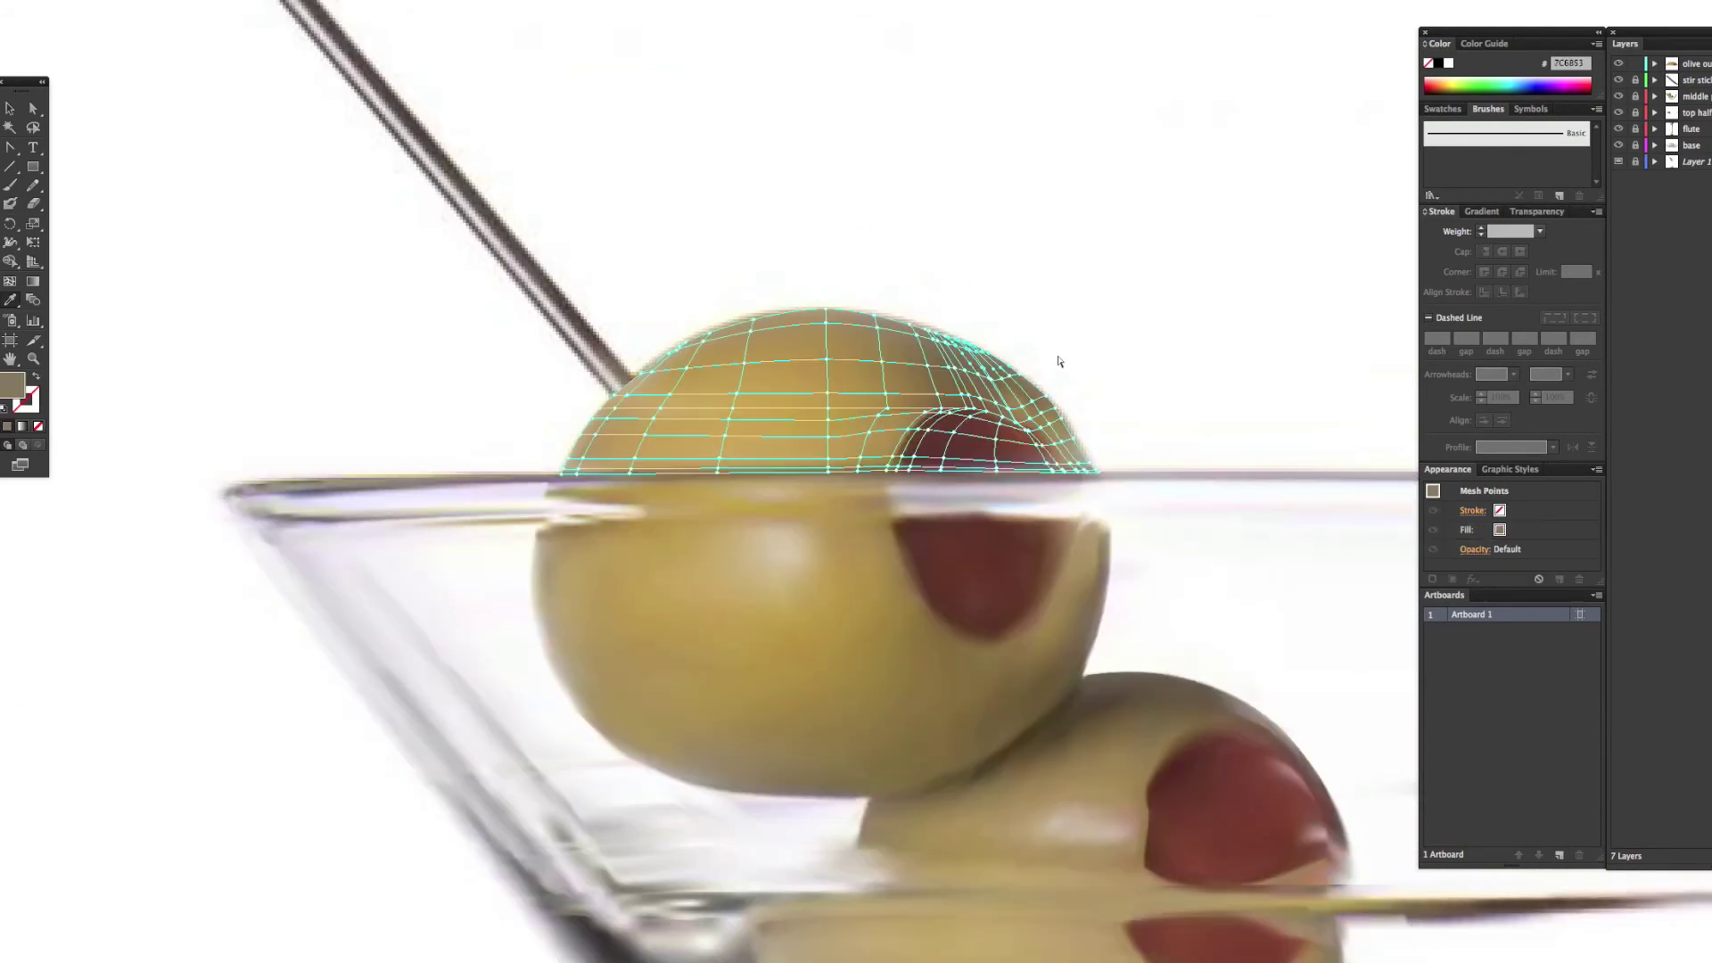
super+click(1059, 363)
super+click(981, 350)
super+click(992, 339)
super+click(934, 414)
click(933, 421)
super+click(1061, 361)
super+click(1030, 411)
super+click(1161, 398)
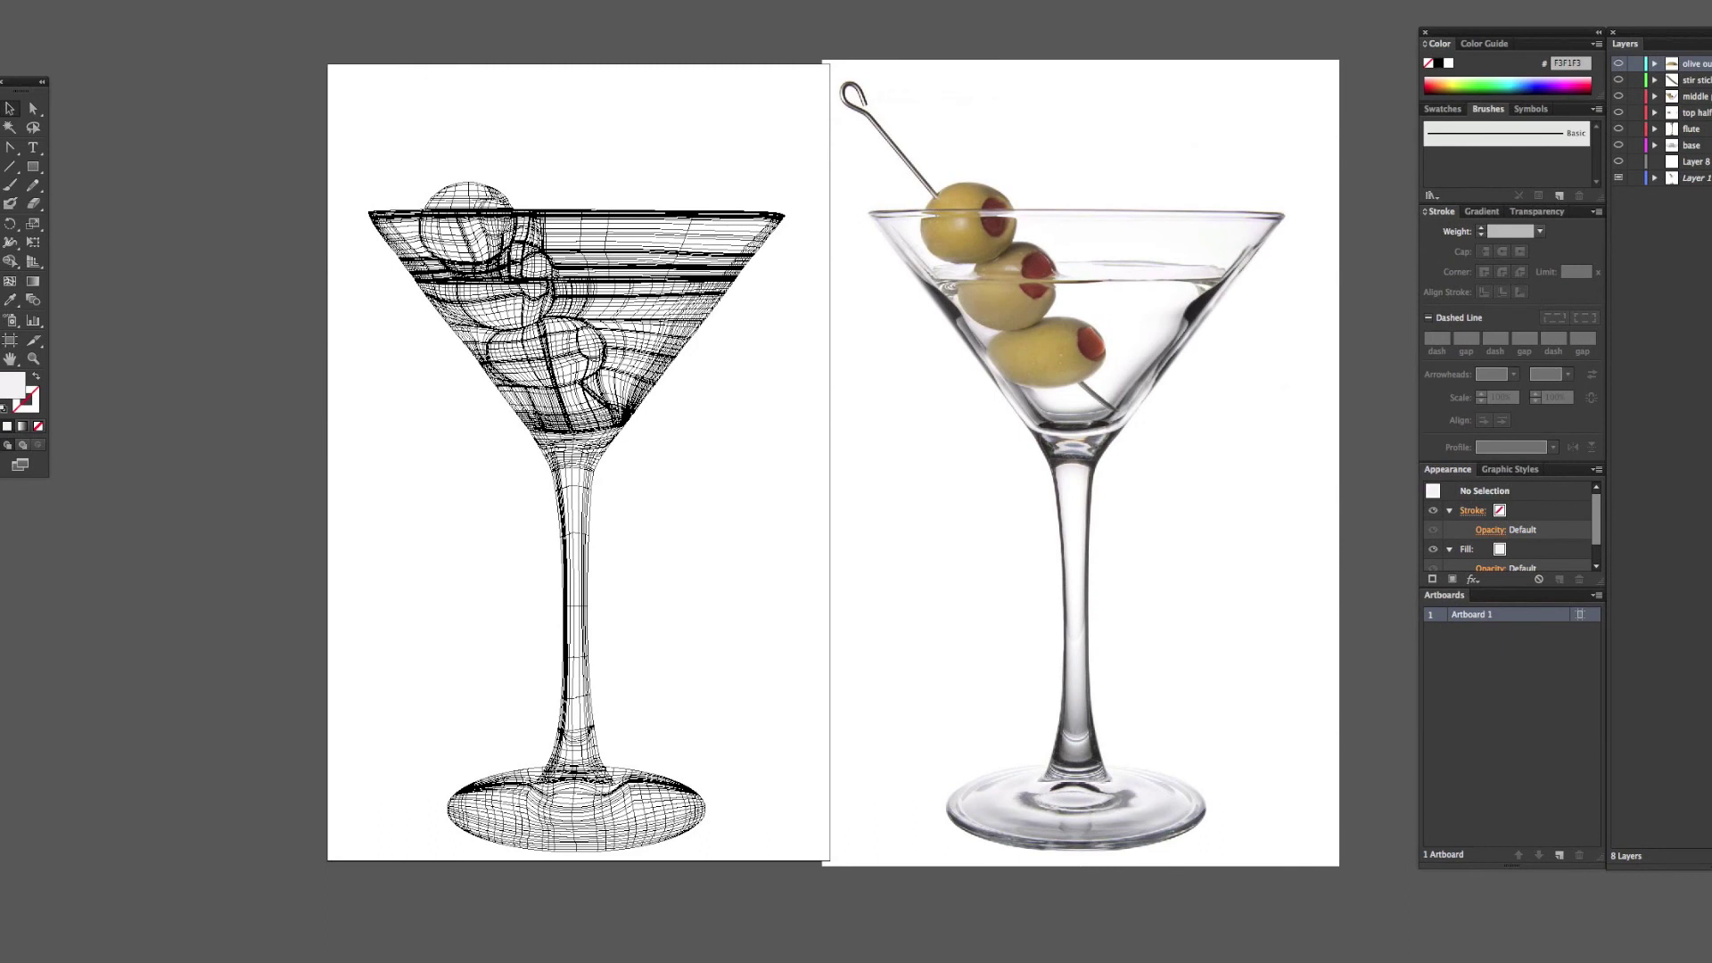
Switch the outlined mesh glass beside the reference photo to full-colour preview
click(237, 0)
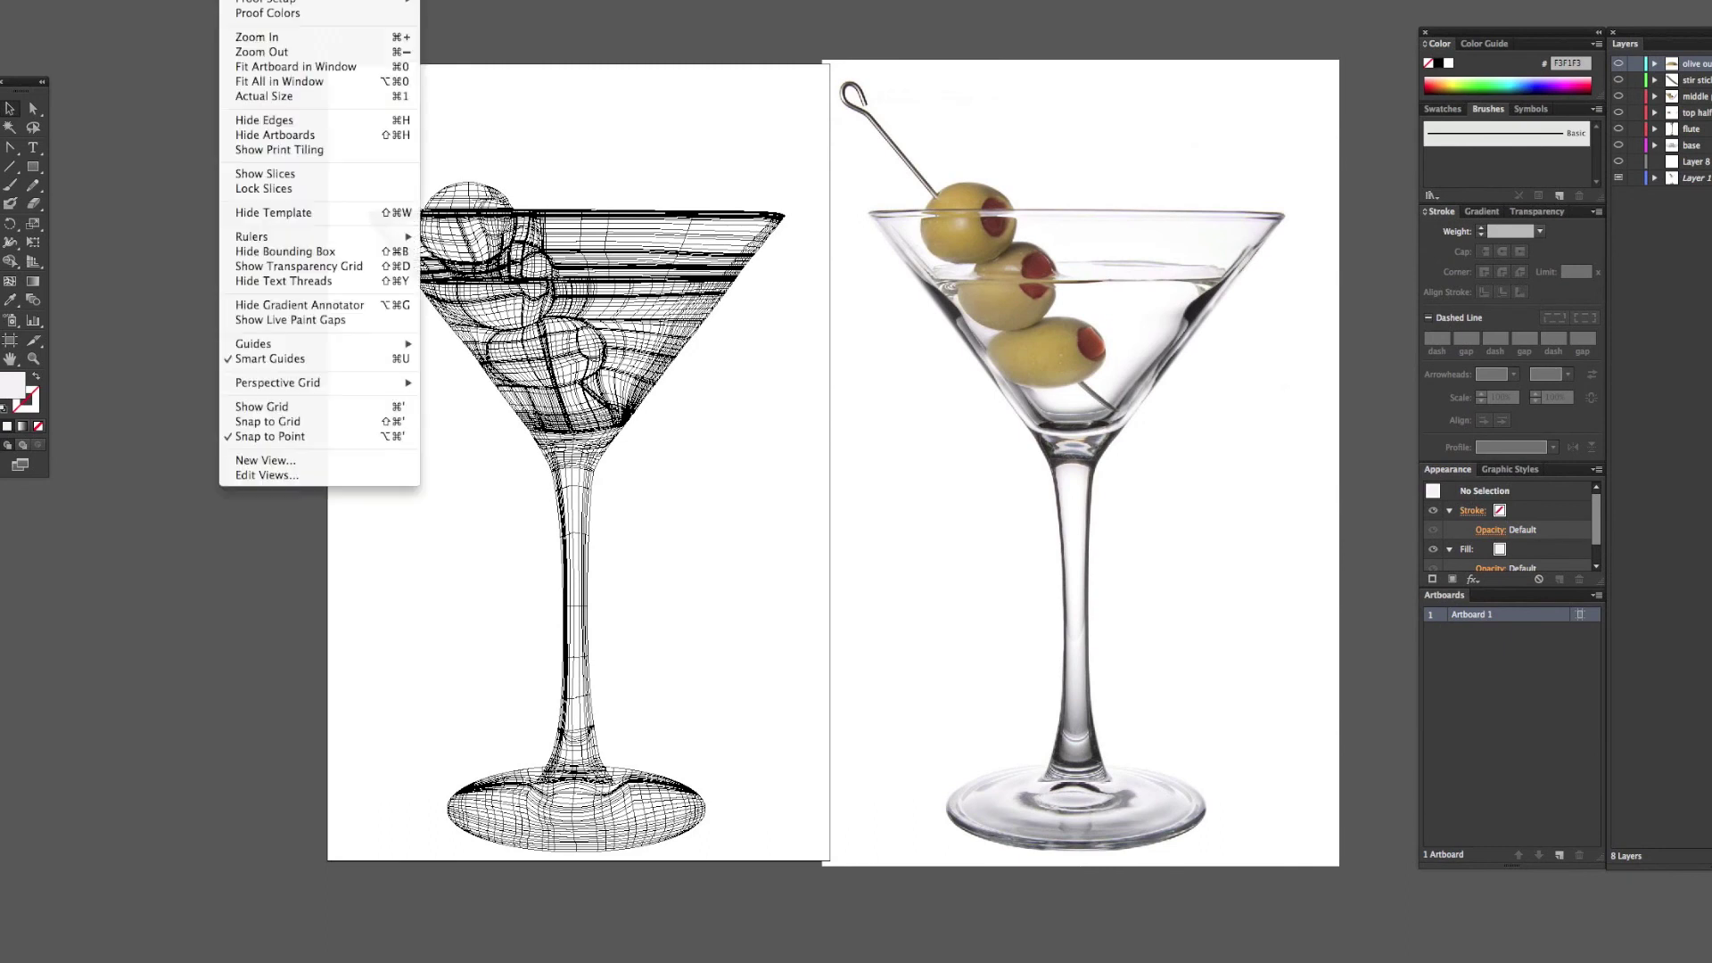
click(254, 0)
key(ctrl+y)
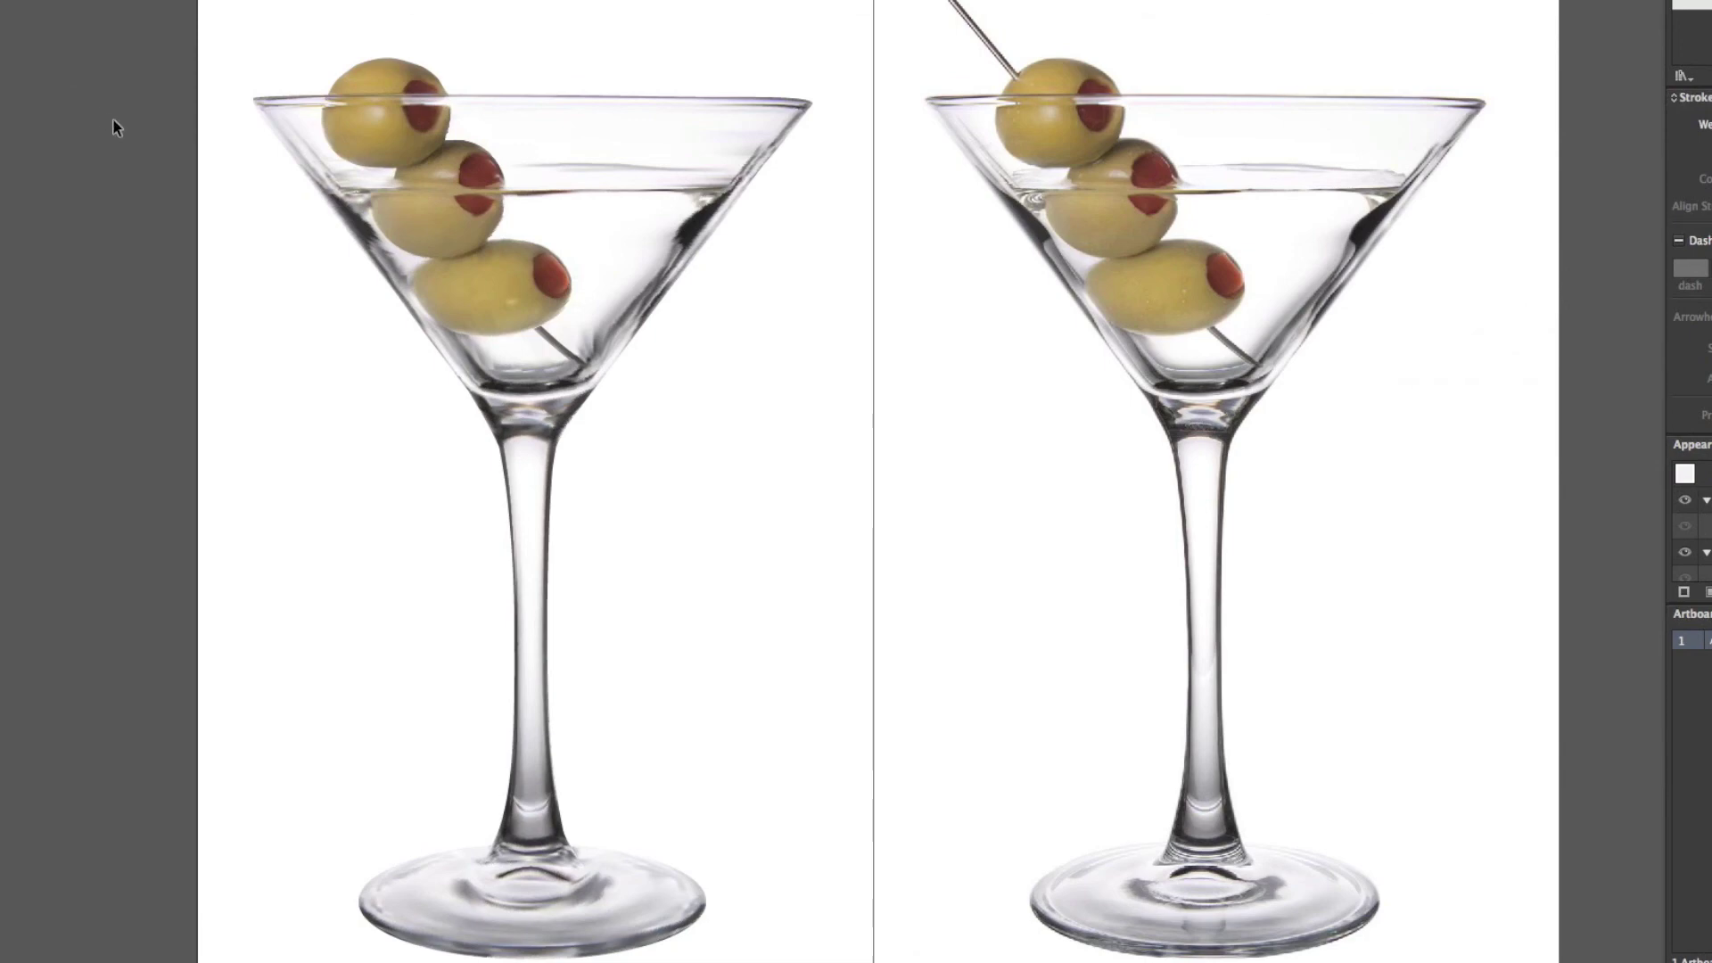
Shift the reference photo slightly right so it meets the artboard's edge, and clear the selection
scroll(192, 423, right, 5)
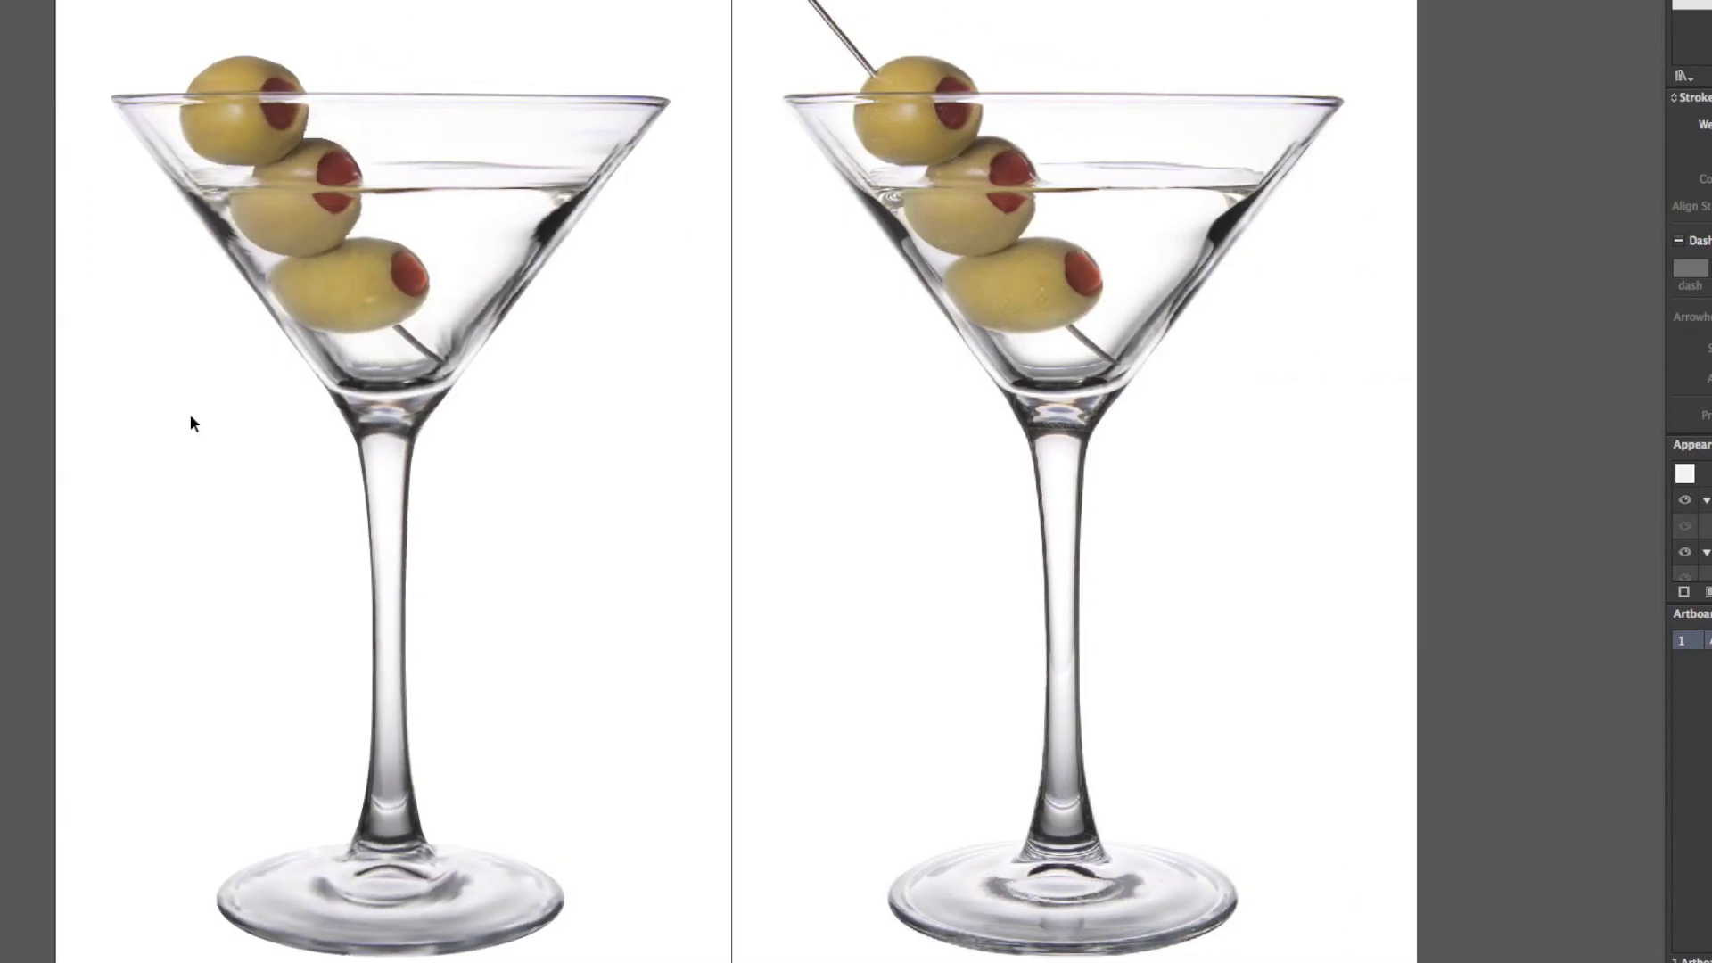
click(881, 404)
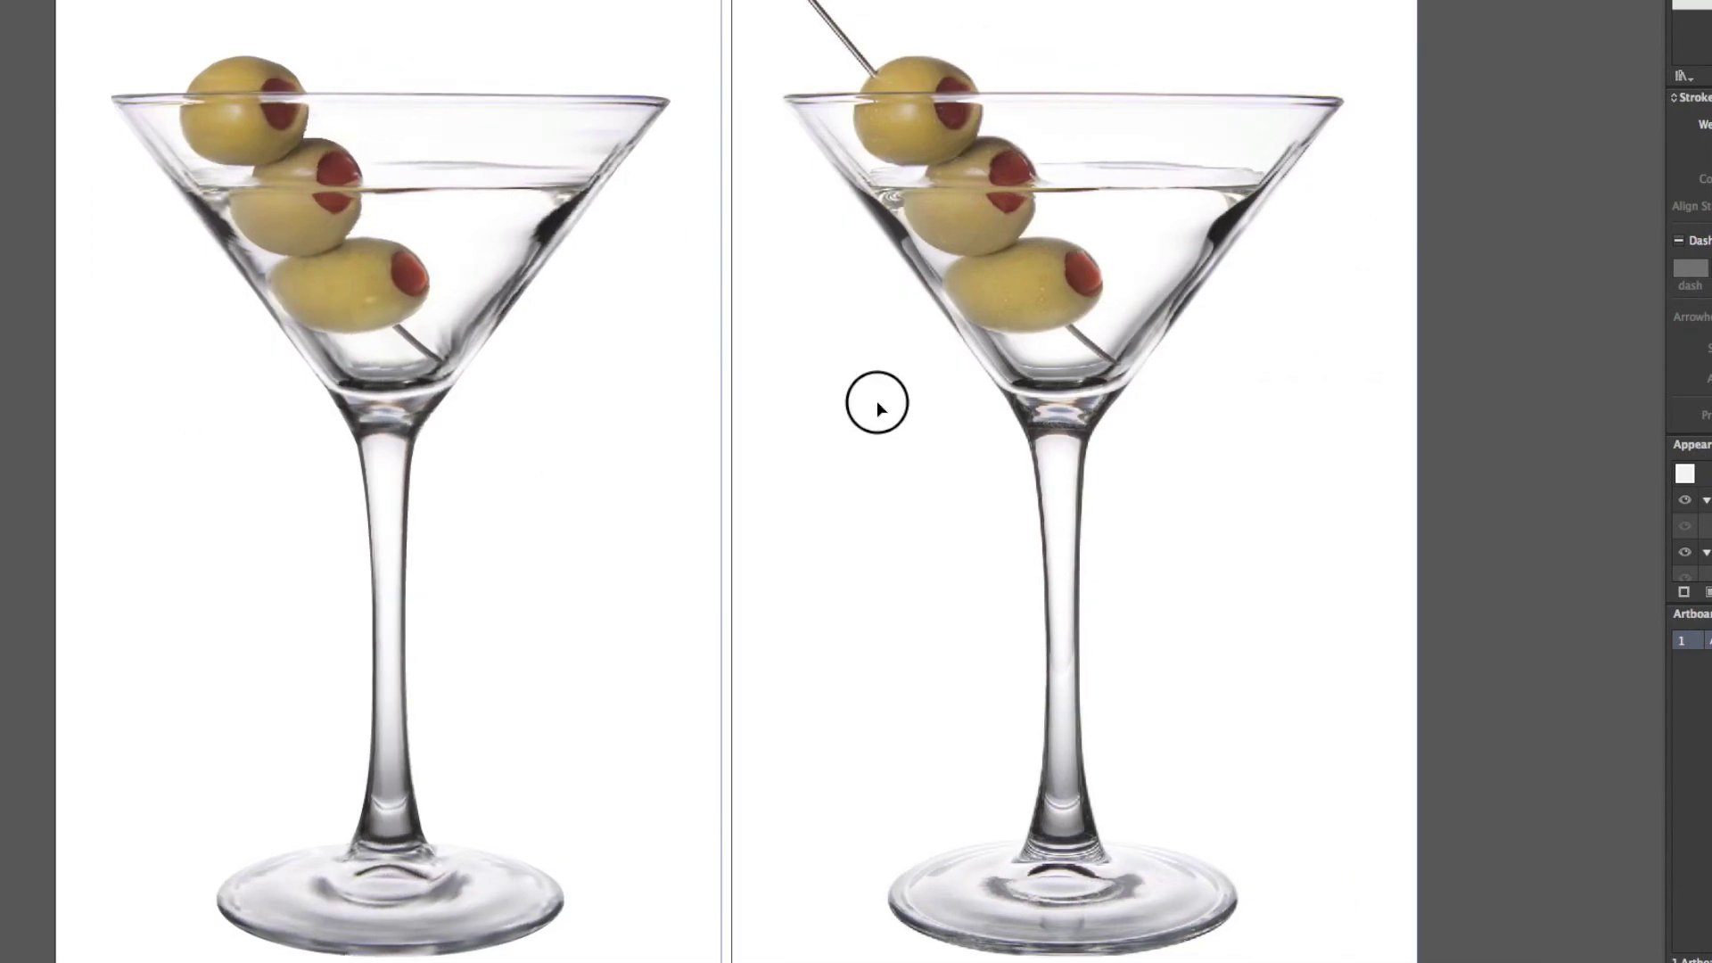
drag(881, 404, 874, 403)
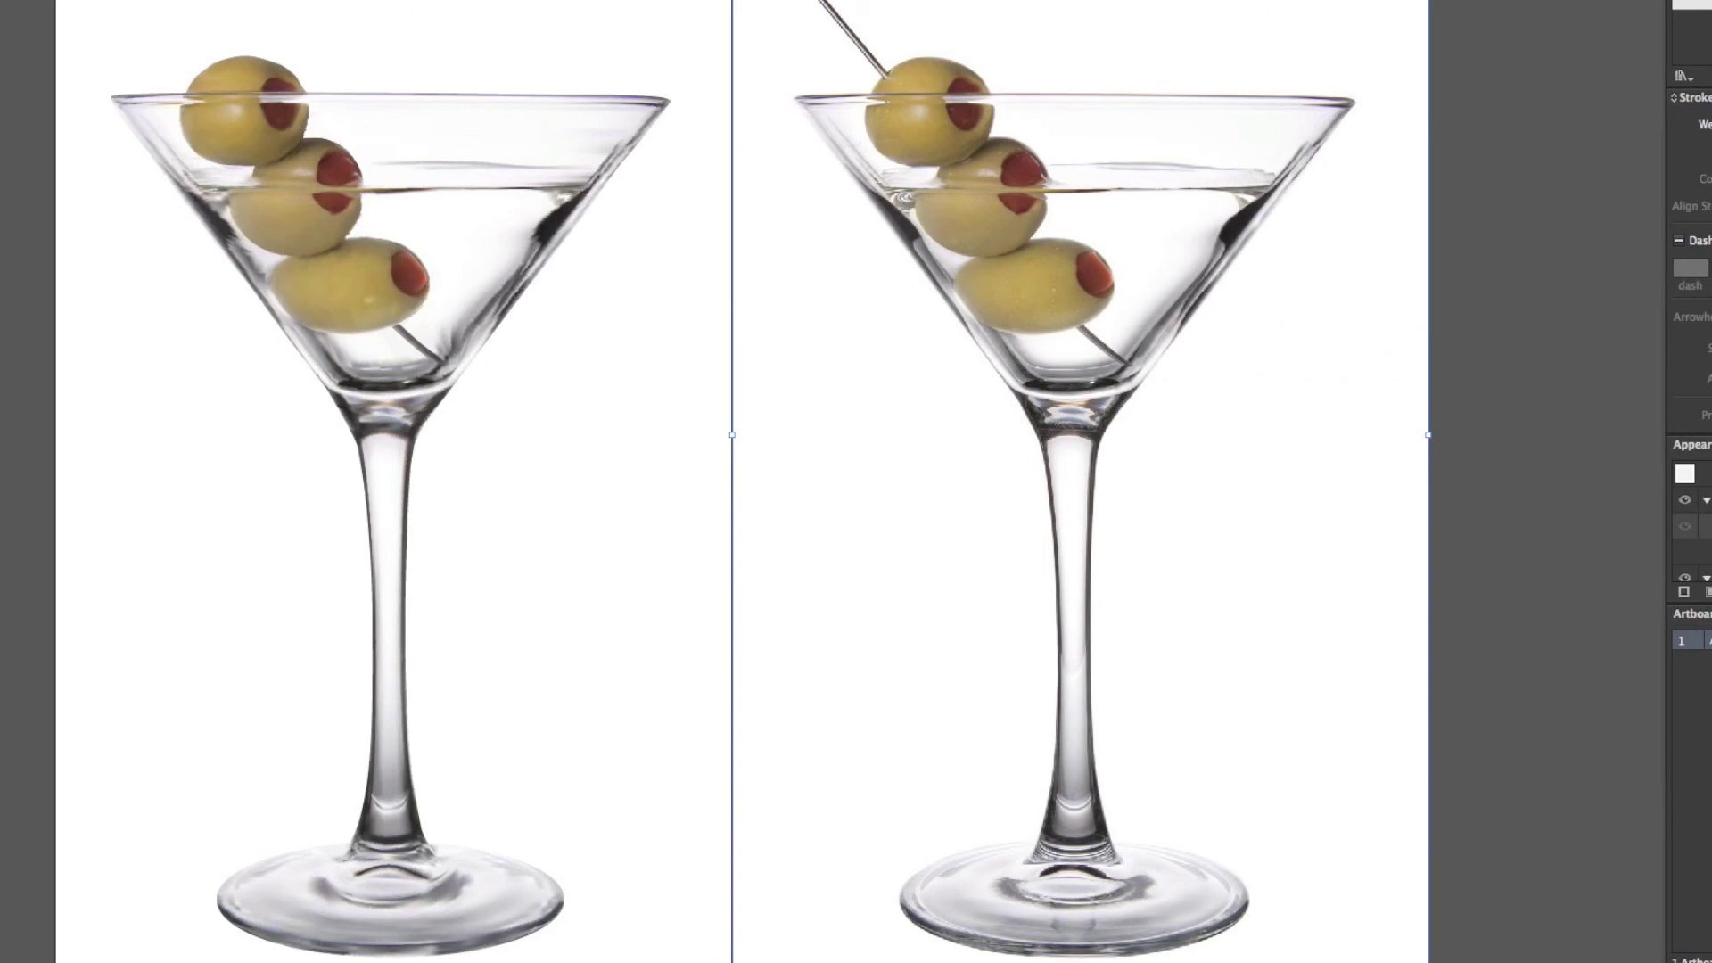
key(super+shift+a)
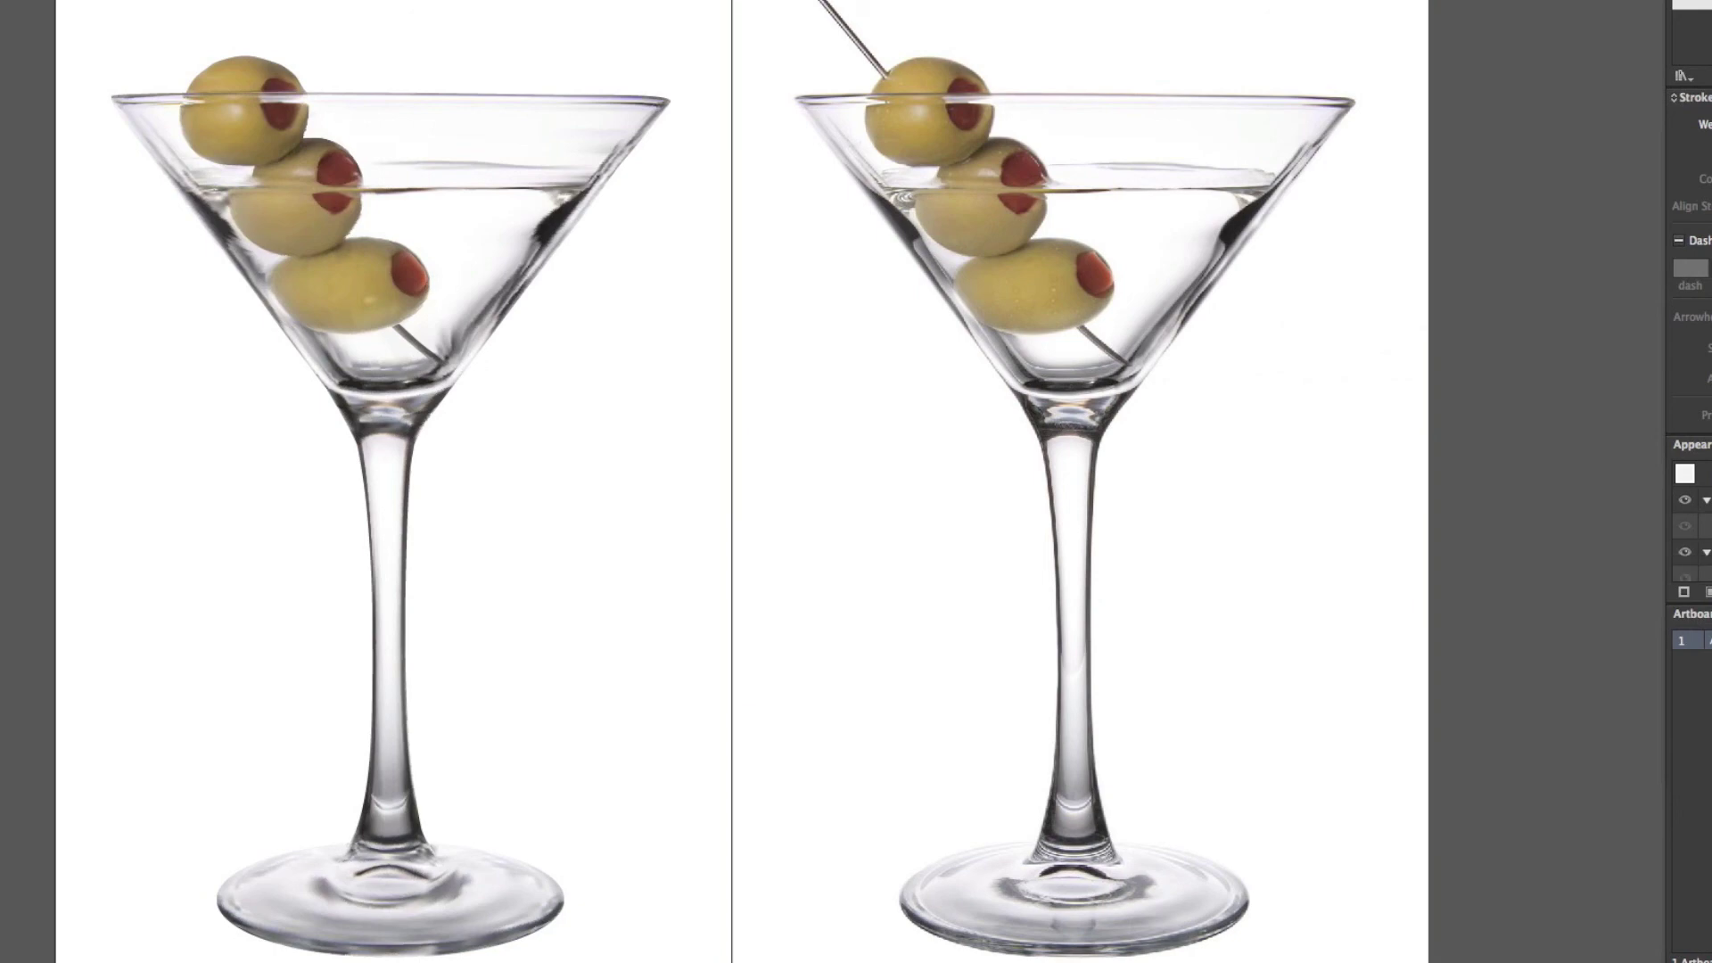